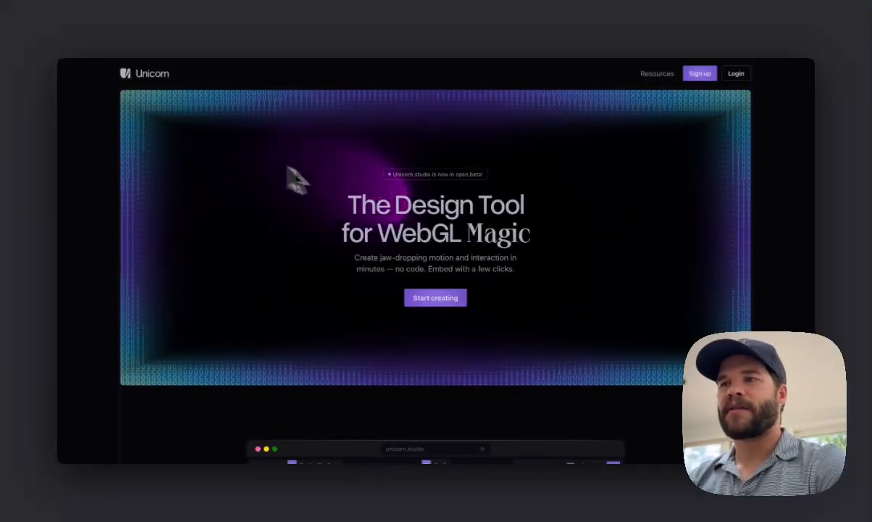
Look through the Unicorn Studio homepage sections on effects, events, speed, embedding, video exports and customer examples.
{"action": "scroll", "coordinate": [383, 216], "scroll_direction": "down", "scroll_amount": 10}
{"action": "scroll", "coordinate": [384, 216], "scroll_direction": "down", "scroll_amount": 5}
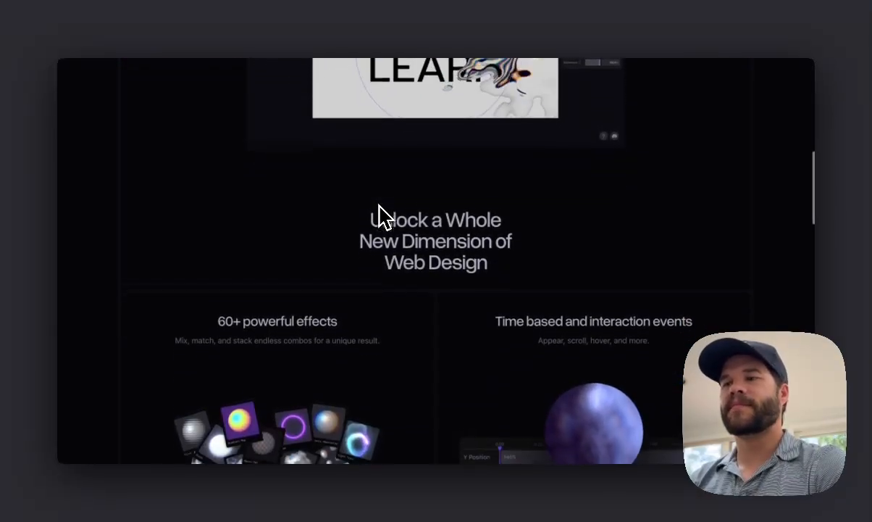
{"action": "scroll", "coordinate": [383, 216], "scroll_direction": "down", "scroll_amount": 1}
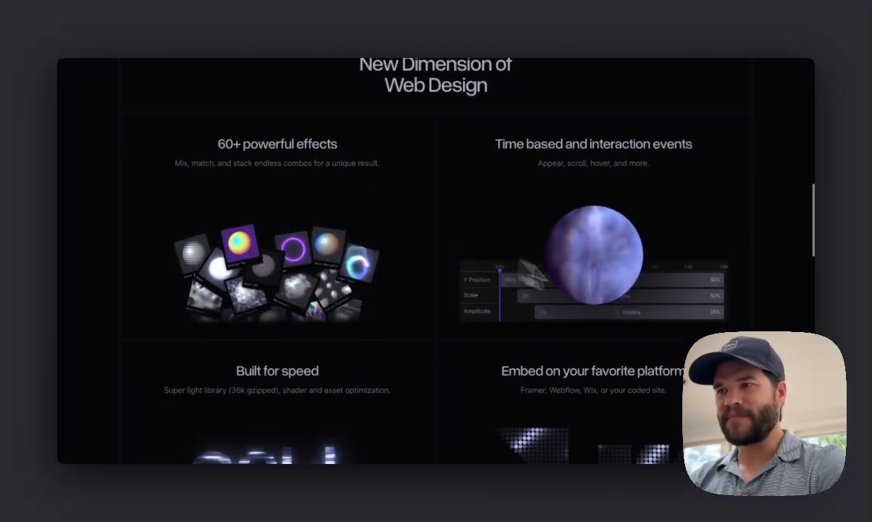
{"action": "scroll", "coordinate": [393, 193], "scroll_direction": "down", "scroll_amount": 5}
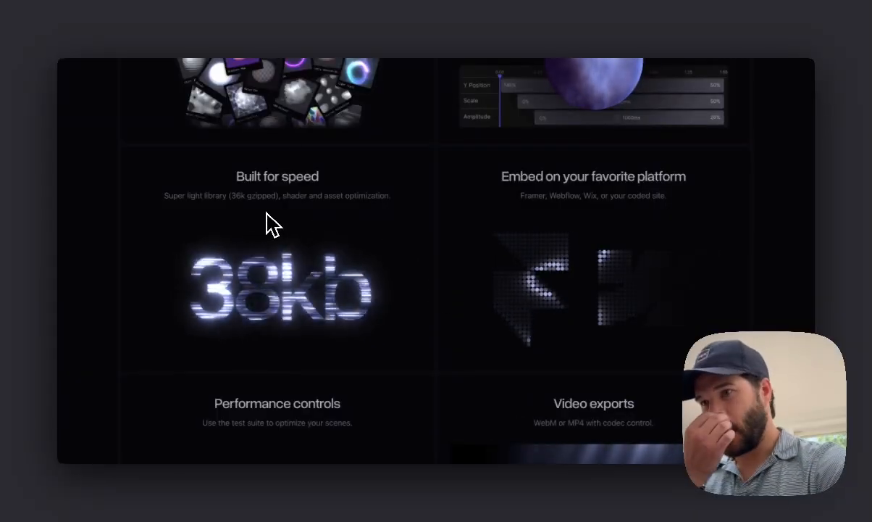
{"action": "scroll", "coordinate": [267, 218], "scroll_direction": "down", "scroll_amount": 4}
{"action": "scroll", "coordinate": [267, 218], "scroll_direction": "down", "scroll_amount": 5}
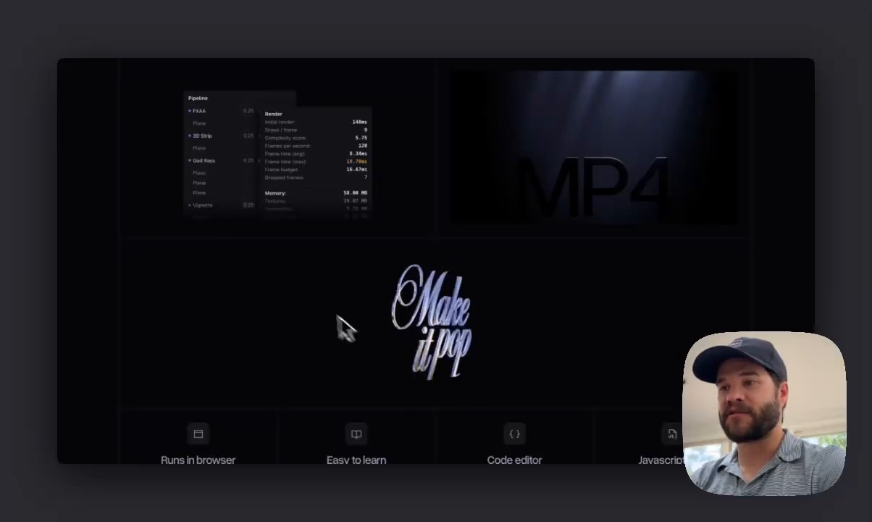
{"action": "scroll", "coordinate": [290, 204], "scroll_direction": "down", "scroll_amount": 8}
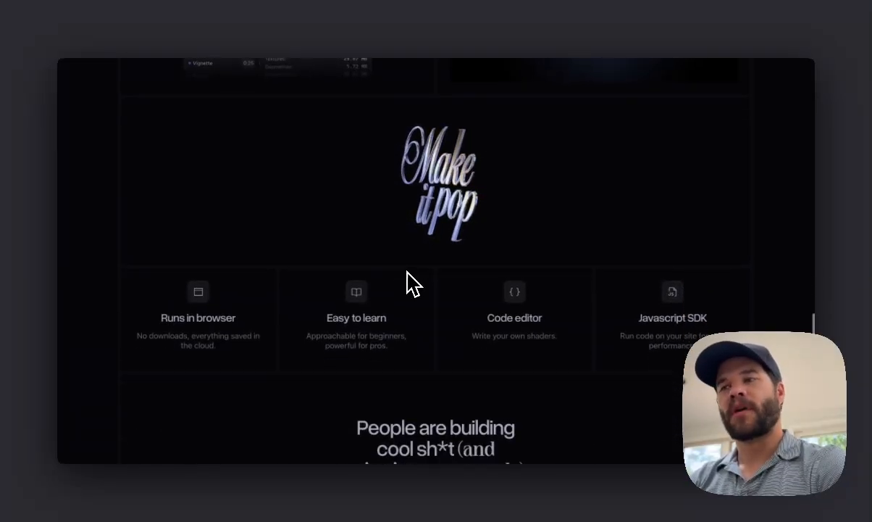
{"action": "scroll", "coordinate": [409, 283], "scroll_direction": "down", "scroll_amount": 6}
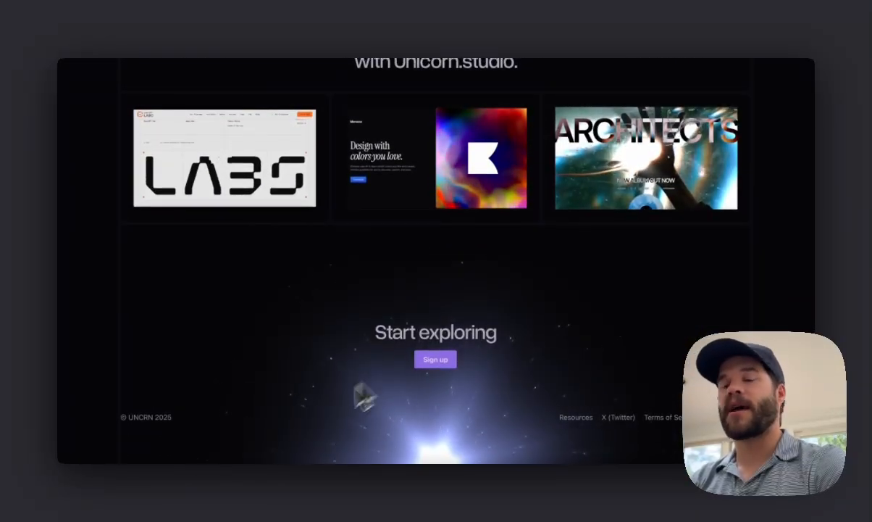
{"action": "scroll", "coordinate": [445, 326], "scroll_direction": "up", "scroll_amount": 20}
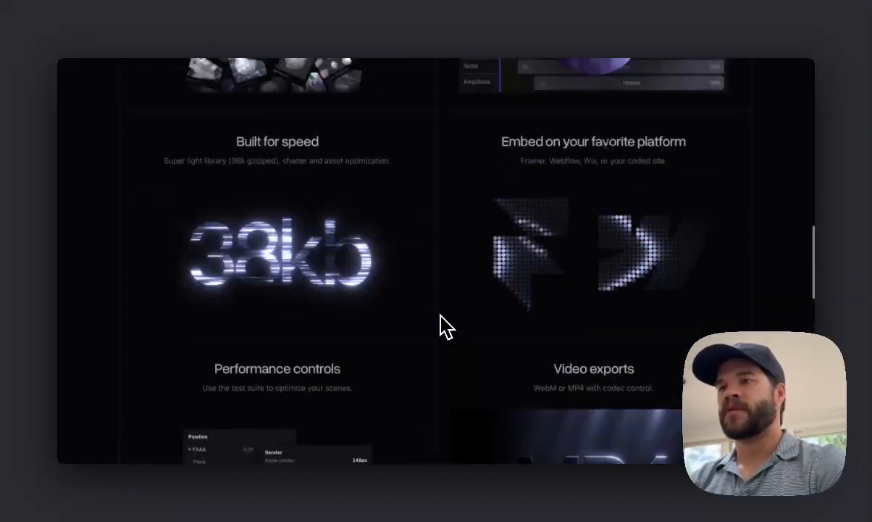
{"action": "scroll", "coordinate": [444, 326], "scroll_direction": "up", "scroll_amount": 2}
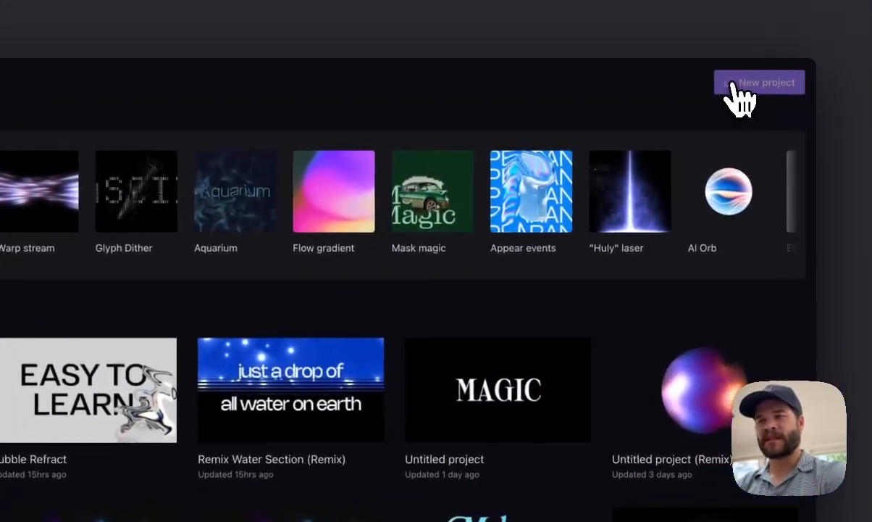
Create a new project and fill its background with the dark green, purple, magenta and pale yellow gradient preset.
{"action": "left_click", "coordinate": [733, 88]}
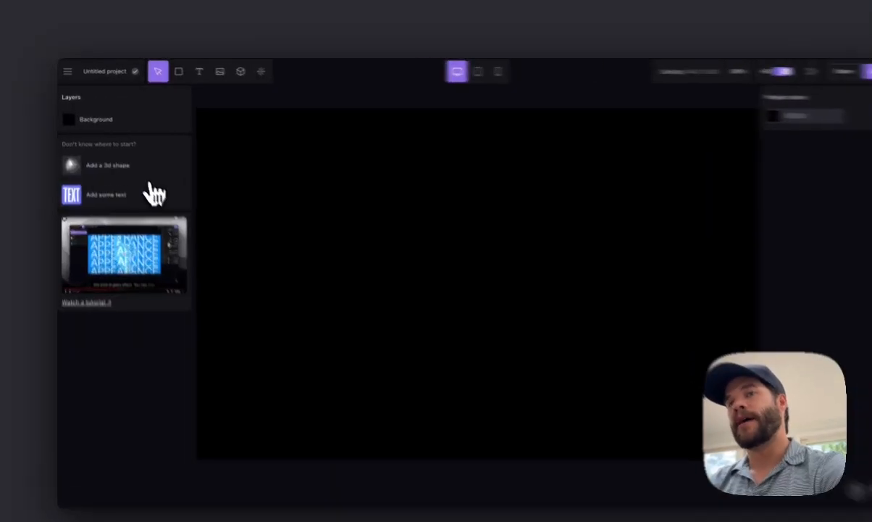
{"action": "left_click", "coordinate": [83, 113]}
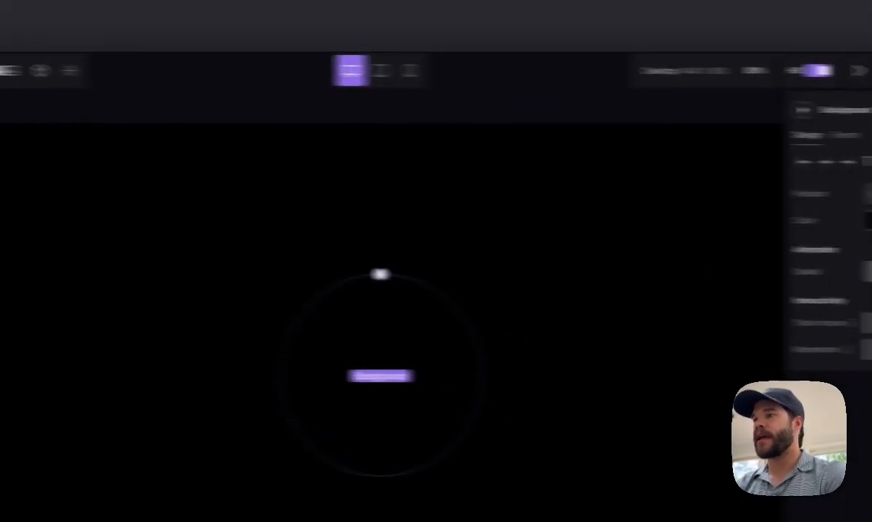
{"action": "left_click", "coordinate": [722, 216]}
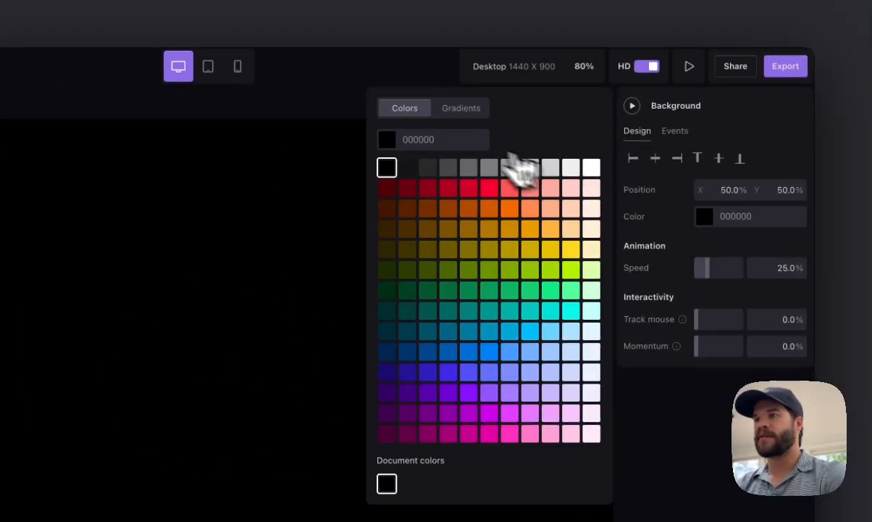
{"action": "left_click", "coordinate": [463, 110]}
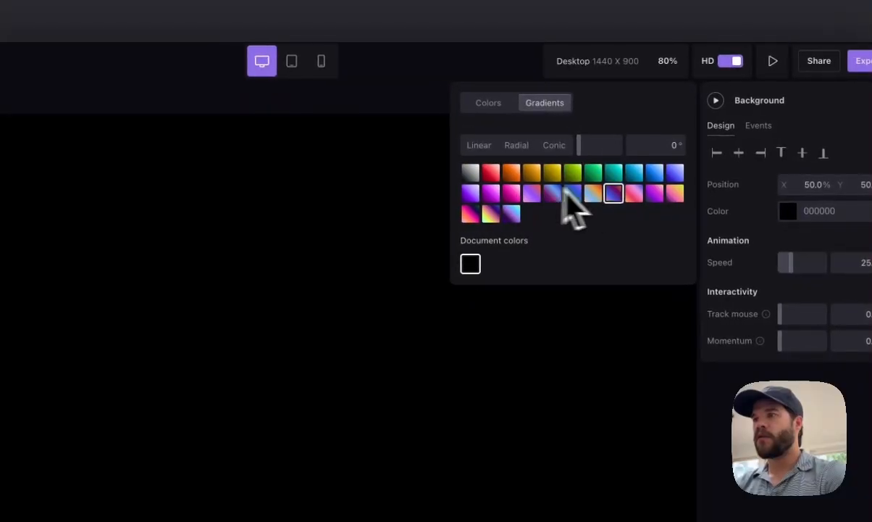
{"action": "left_click", "coordinate": [635, 193]}
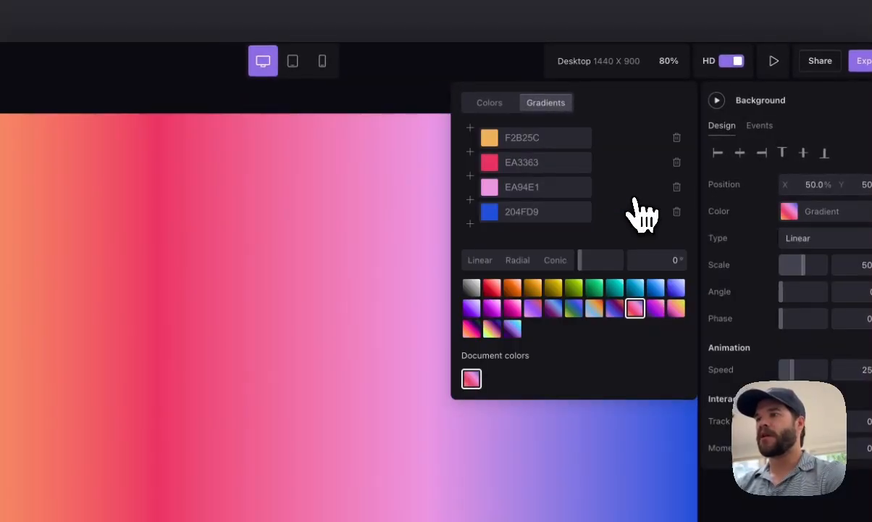
{"action": "left_click", "coordinate": [655, 308]}
{"action": "left_click", "coordinate": [263, 326]}
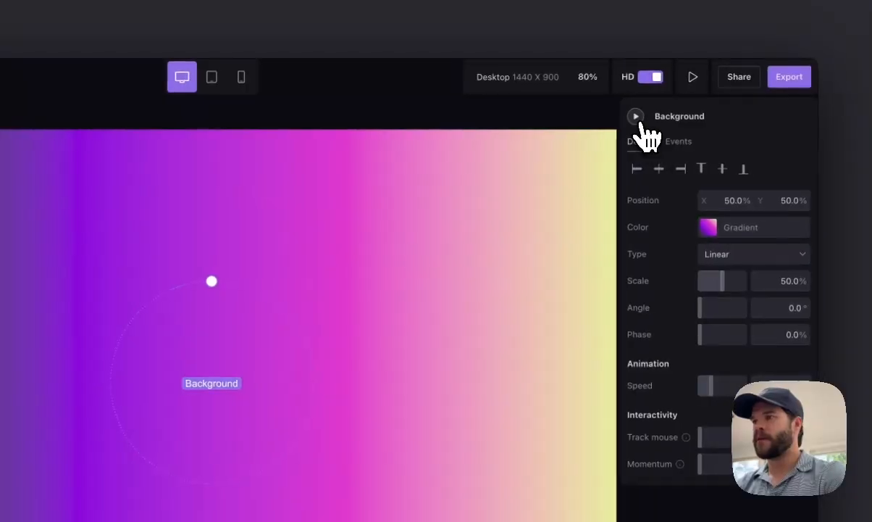
Play the background's gradient animation and shrink and rotate the gradient into diagonal bands on the canvas.
{"action": "left_click", "coordinate": [635, 118]}
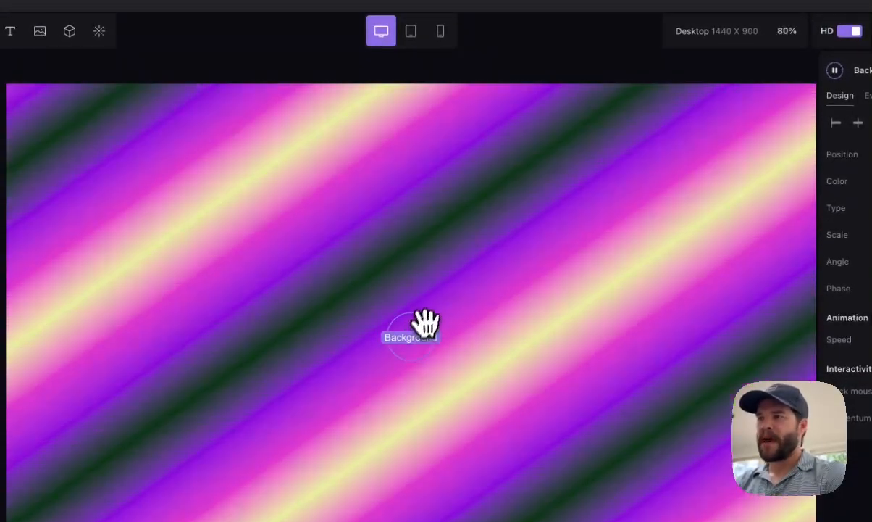
{"action": "left_click_drag", "start_coordinate": [425, 323], "coordinate": [435, 285]}
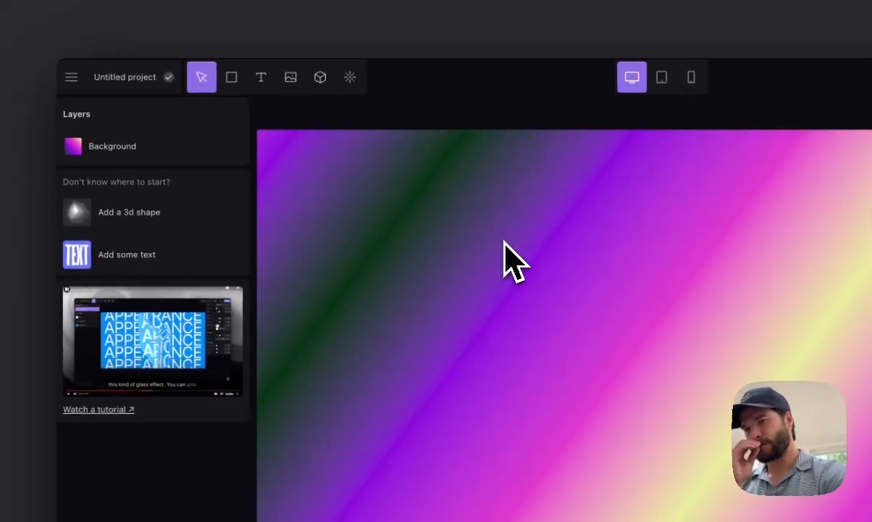
Hide the Background layer and draw a rectangle shape that is fitted to the artboard.
{"action": "left_click", "coordinate": [142, 141]}
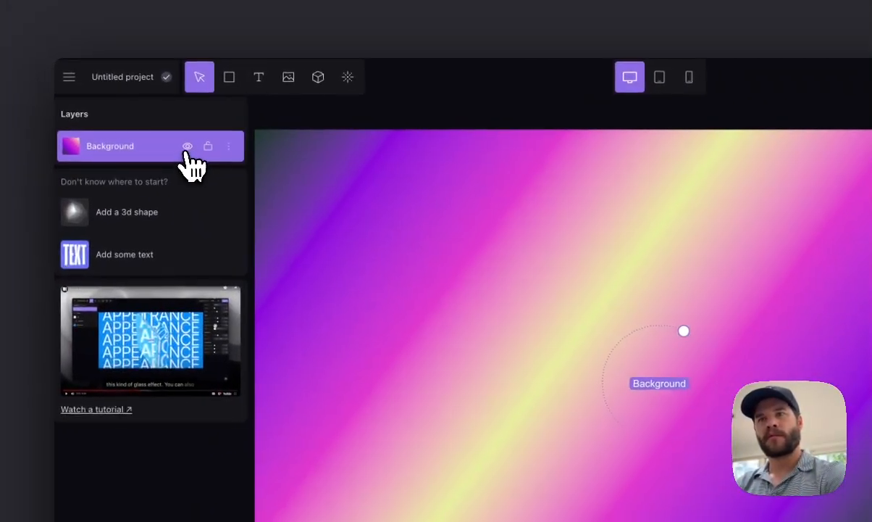
{"action": "left_click", "coordinate": [190, 147]}
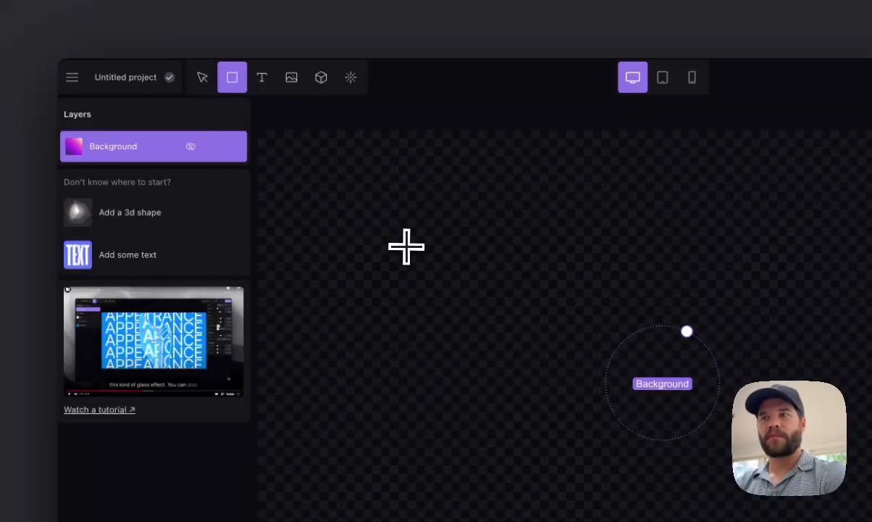
{"action": "left_click_drag", "start_coordinate": [319, 145], "coordinate": [352, 176]}
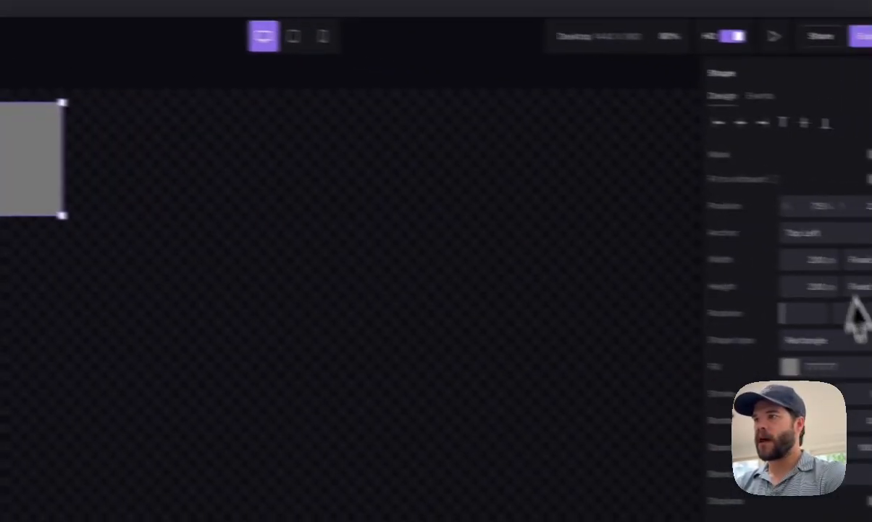
{"action": "left_click", "coordinate": [800, 170]}
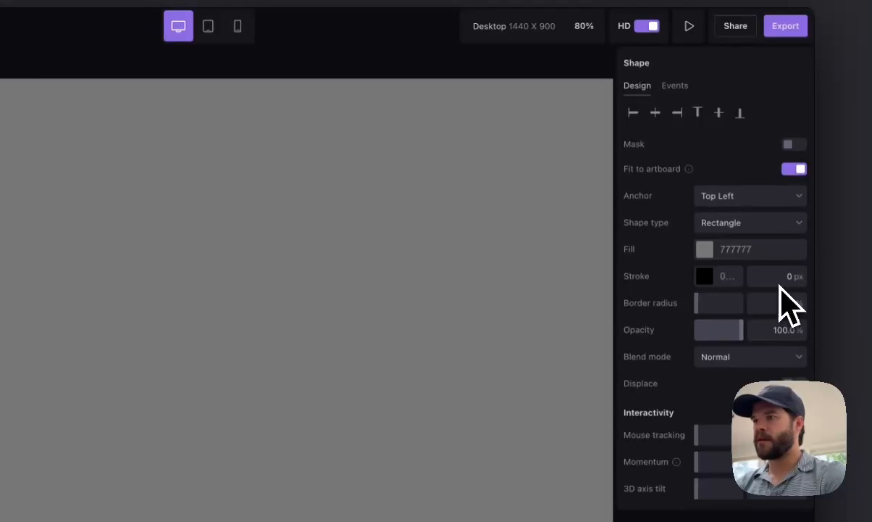
Give the rectangle a black 000000 fill and a white stroke 50 px wide.
{"action": "key", "text": "Return"}
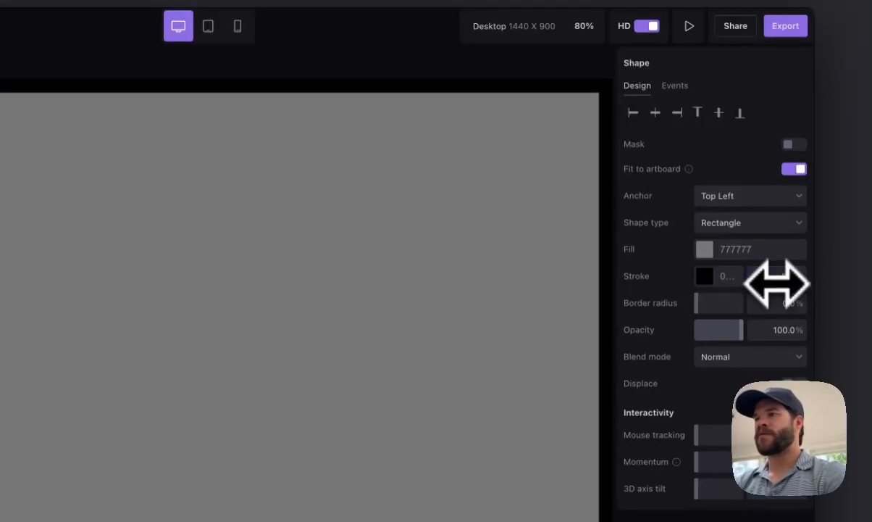
{"action": "left_click", "coordinate": [705, 250]}
{"action": "left_click", "coordinate": [592, 128]}
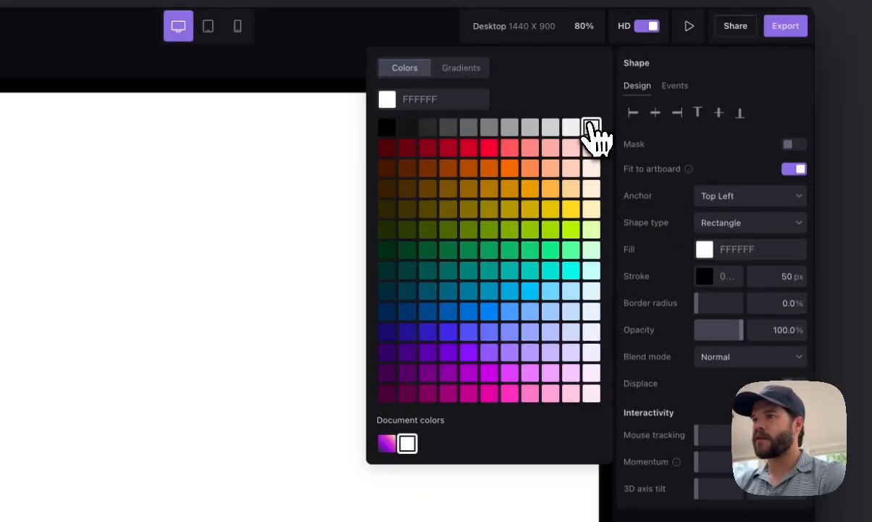
{"action": "left_click", "coordinate": [387, 127]}
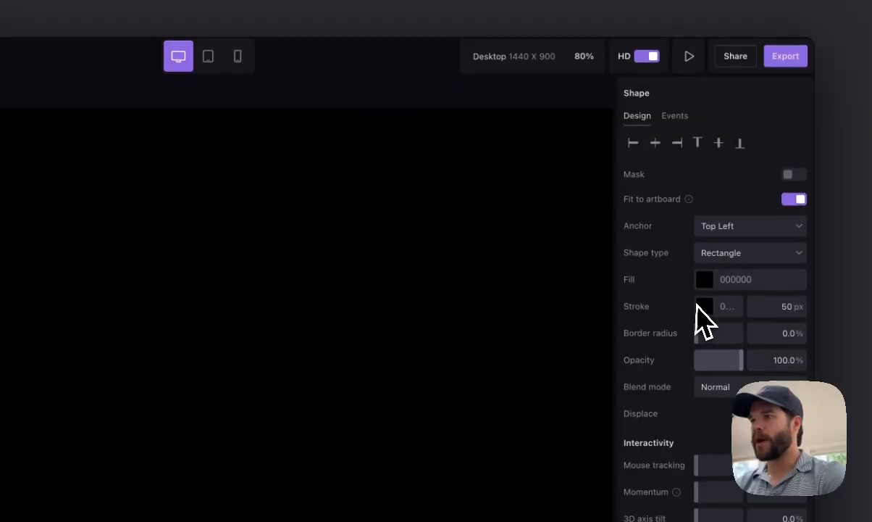
{"action": "left_click", "coordinate": [705, 308]}
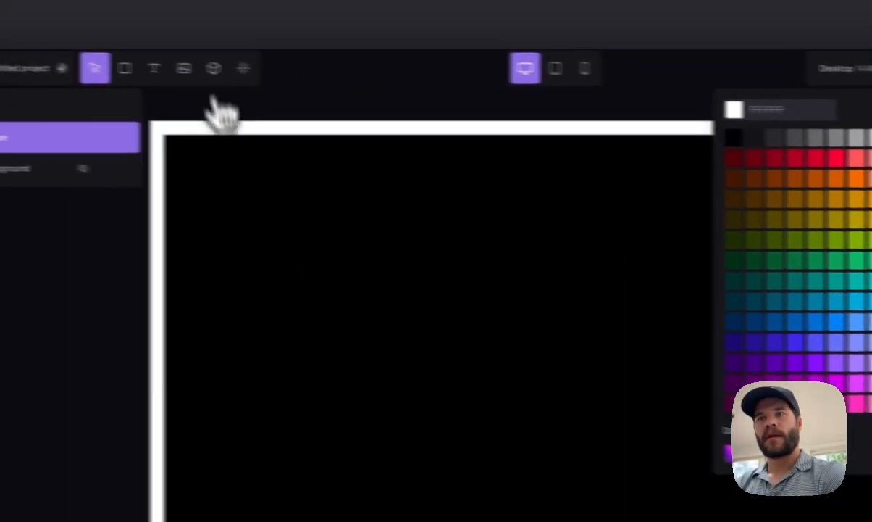
Add a Fill / gradient effect over the shape and set its blend mode to Multiply.
{"action": "left_click", "coordinate": [297, 77]}
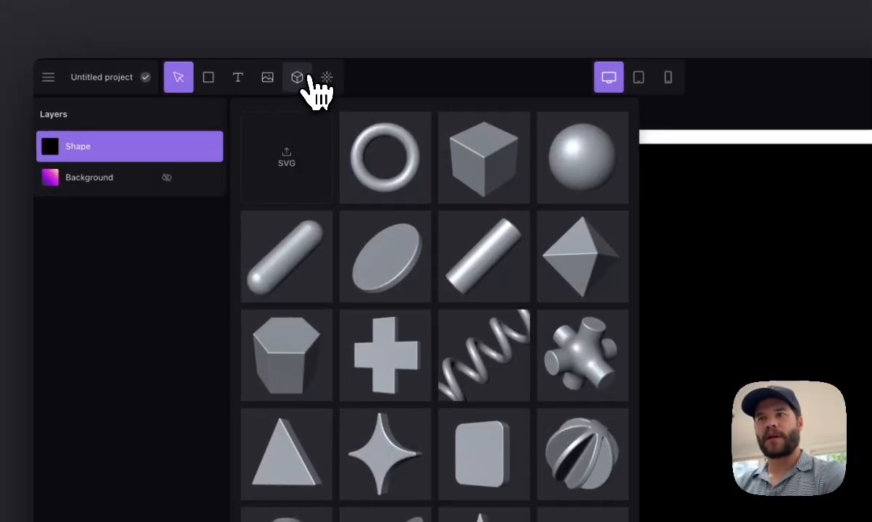
{"action": "left_click", "coordinate": [327, 76]}
{"action": "scroll", "coordinate": [492, 319], "scroll_direction": "down", "scroll_amount": 10}
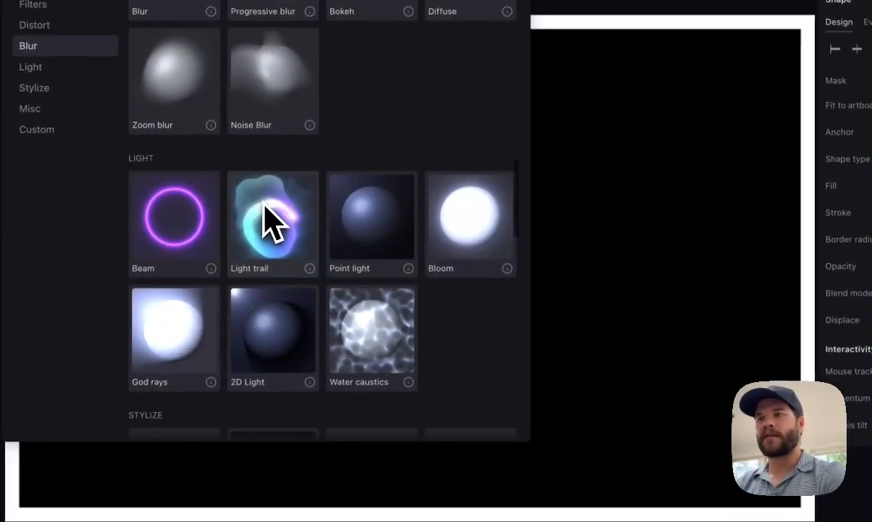
{"action": "scroll", "coordinate": [264, 221], "scroll_direction": "down", "scroll_amount": 10}
{"action": "left_click", "coordinate": [464, 325]}
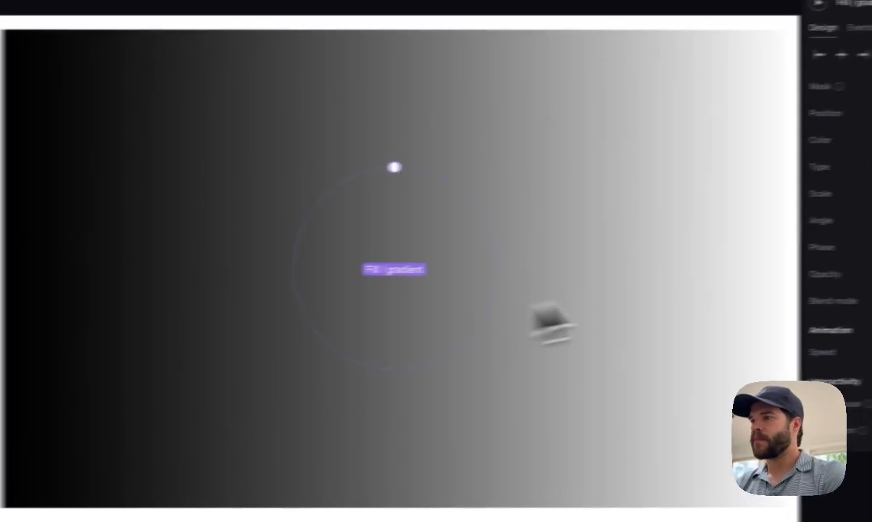
{"action": "left_click", "coordinate": [736, 315]}
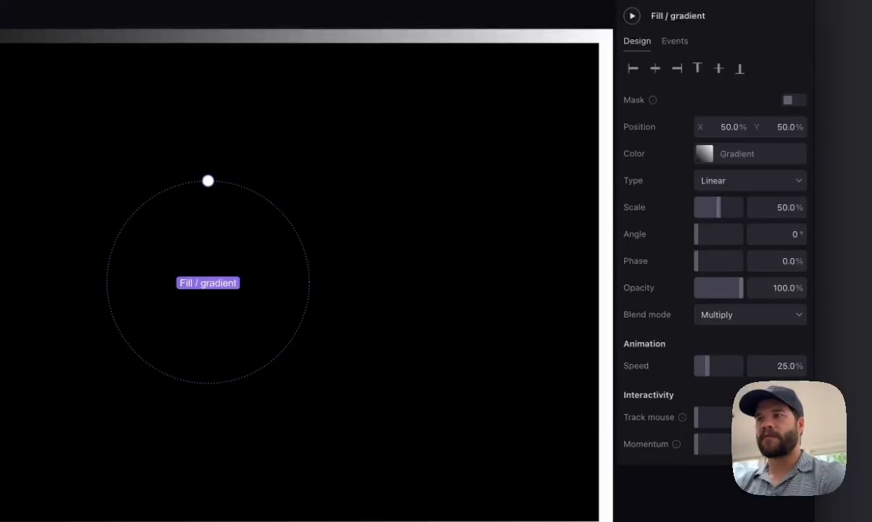
Animate the effect with the orange, red, pink and blue preset as a Radial gradient at 27.4% scale, 6° angle and 58% speed.
{"action": "left_click", "coordinate": [632, 15]}
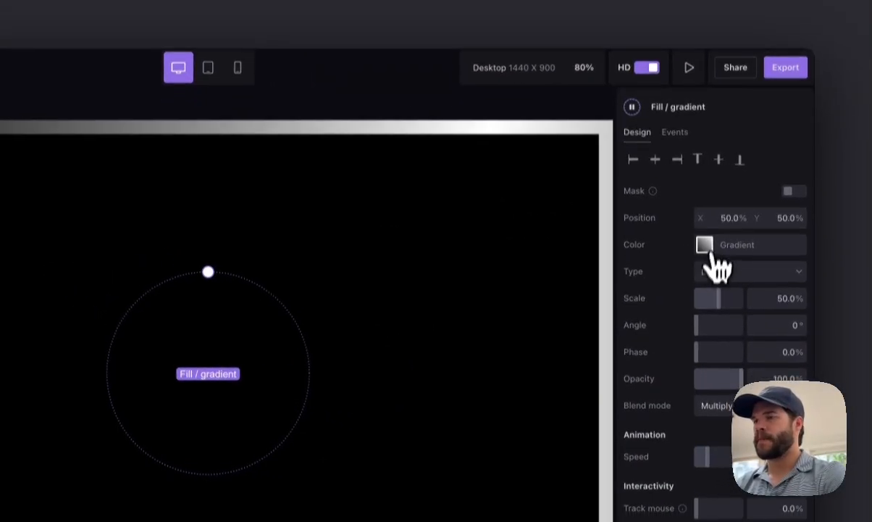
{"action": "left_click", "coordinate": [709, 255]}
{"action": "left_click", "coordinate": [550, 238]}
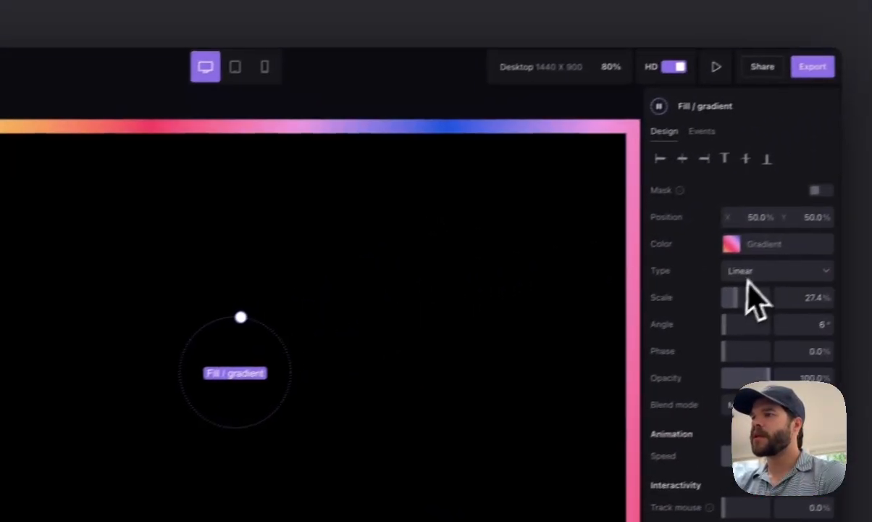
{"action": "left_click", "coordinate": [746, 279]}
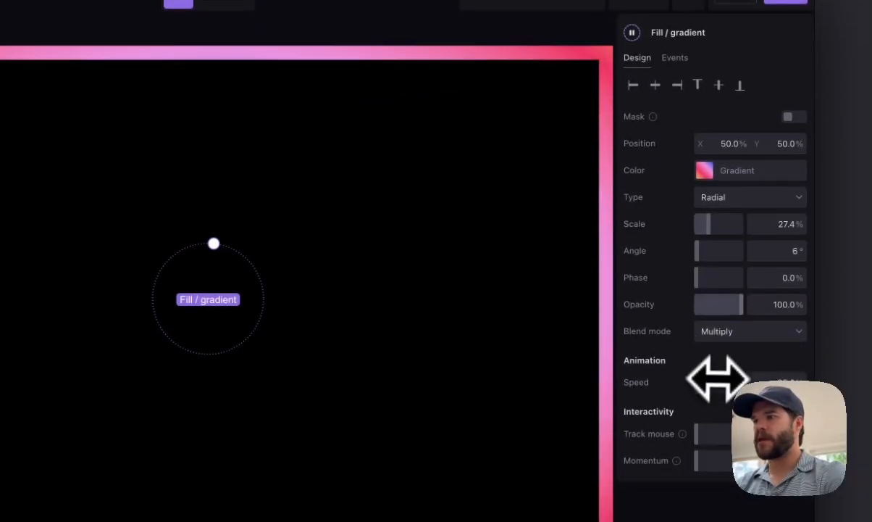
{"action": "left_click_drag", "start_coordinate": [717, 466], "coordinate": [723, 469]}
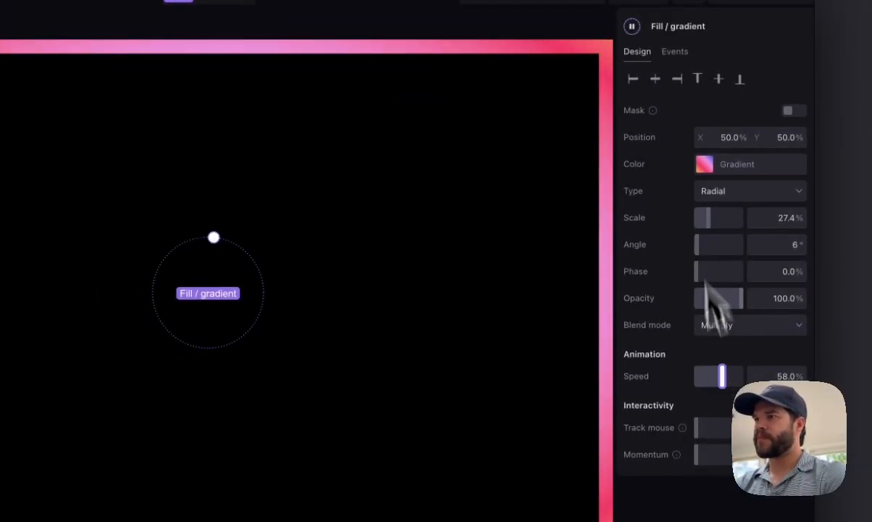
Add a black 000000 color stop after the blue stop at the end of the effect's gradient.
{"action": "left_click", "coordinate": [710, 161]}
{"action": "left_click", "coordinate": [386, 150]}
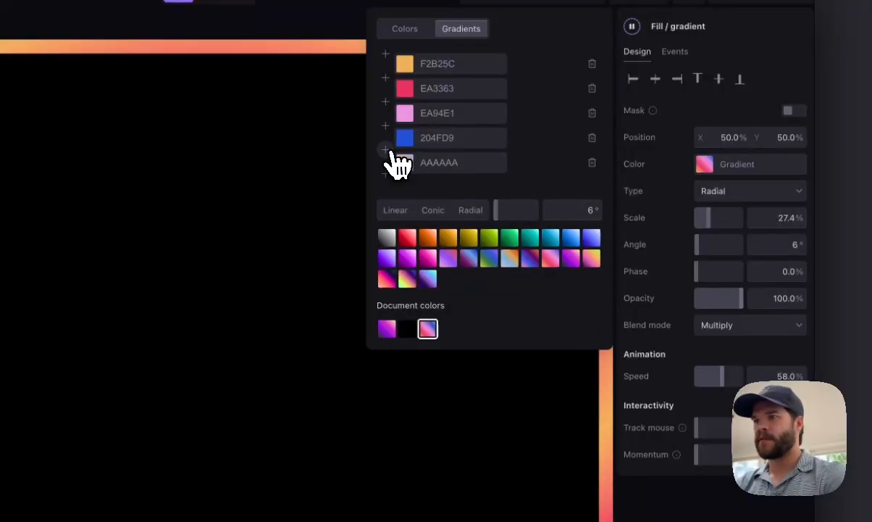
{"action": "left_click", "coordinate": [404, 163]}
{"action": "left_click", "coordinate": [137, 62]}
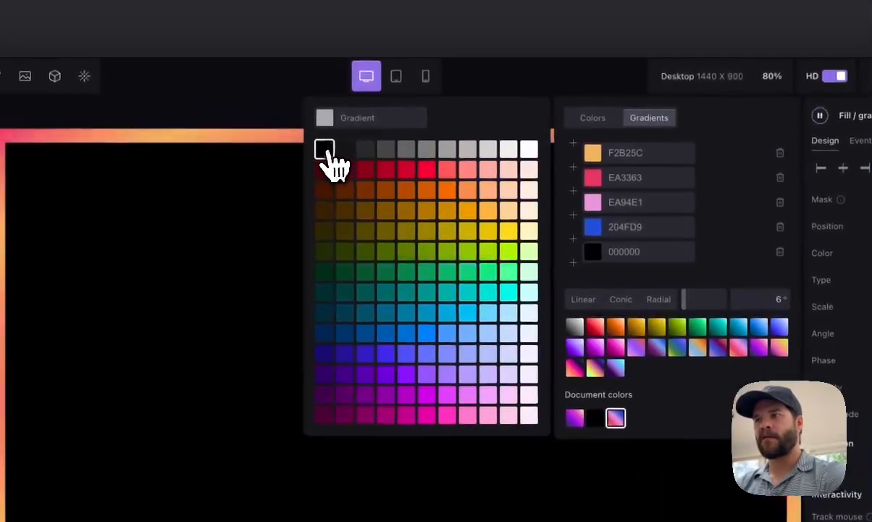
{"action": "left_click", "coordinate": [270, 284]}
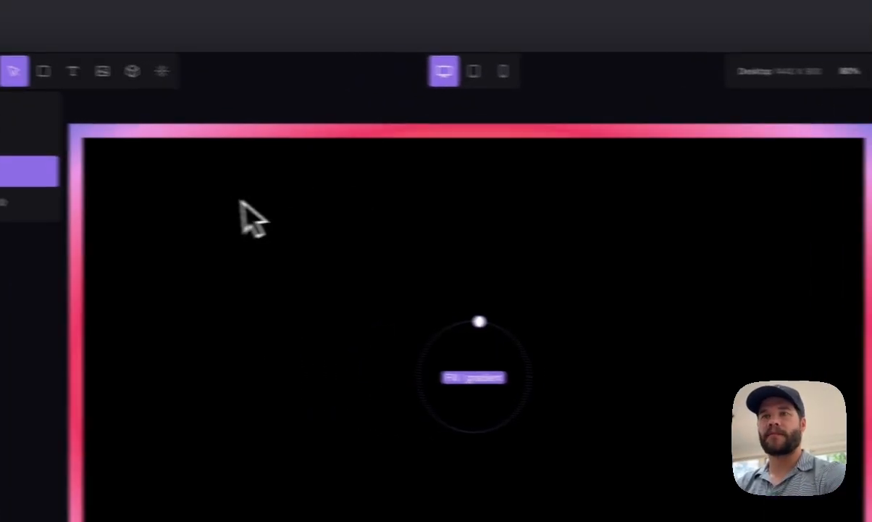
Add a Zoom blur effect above the shape and increase its strength so the gradient border glows further inward.
{"action": "left_click", "coordinate": [127, 210]}
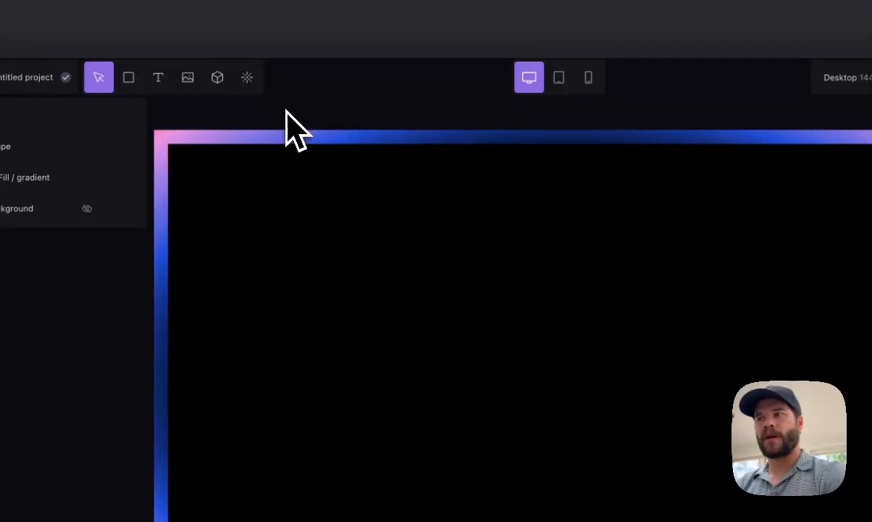
{"action": "left_click", "coordinate": [257, 86]}
{"action": "scroll", "coordinate": [391, 341], "scroll_direction": "down", "scroll_amount": 10}
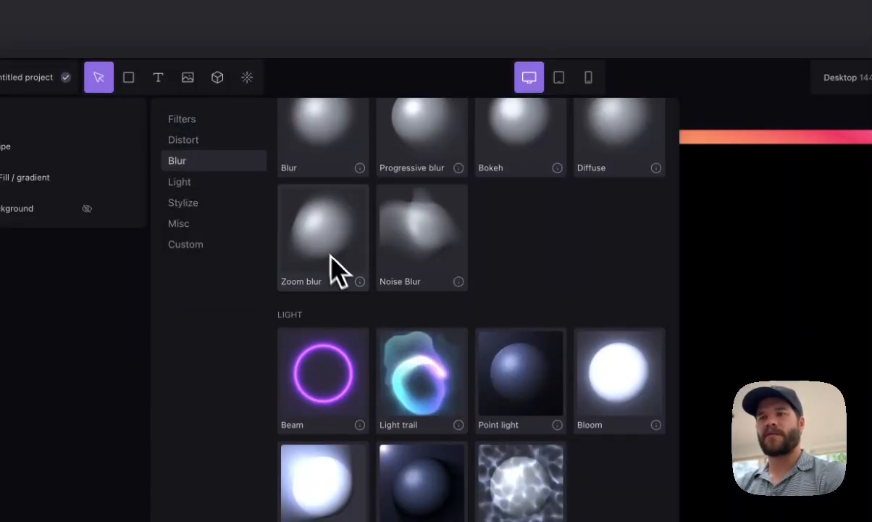
{"action": "left_click", "coordinate": [335, 272]}
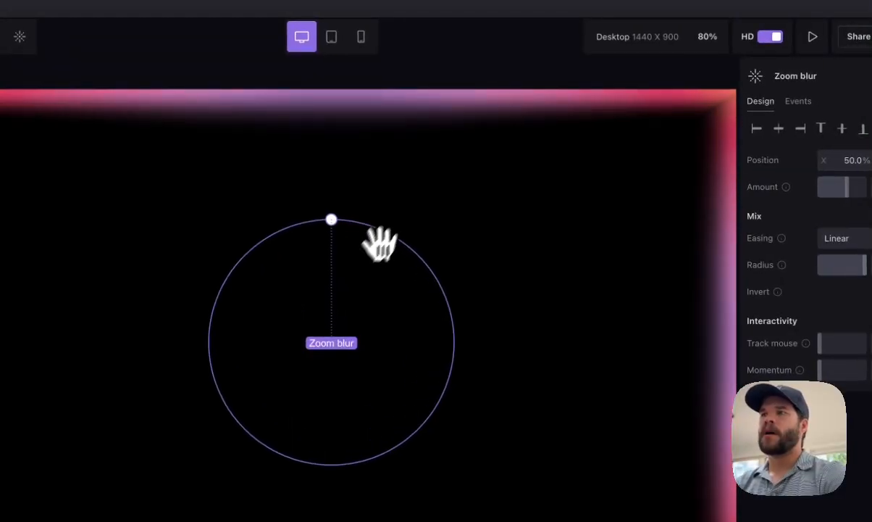
{"action": "left_click_drag", "start_coordinate": [380, 243], "coordinate": [565, 156]}
{"action": "left_click_drag", "start_coordinate": [647, 129], "coordinate": [664, 147]}
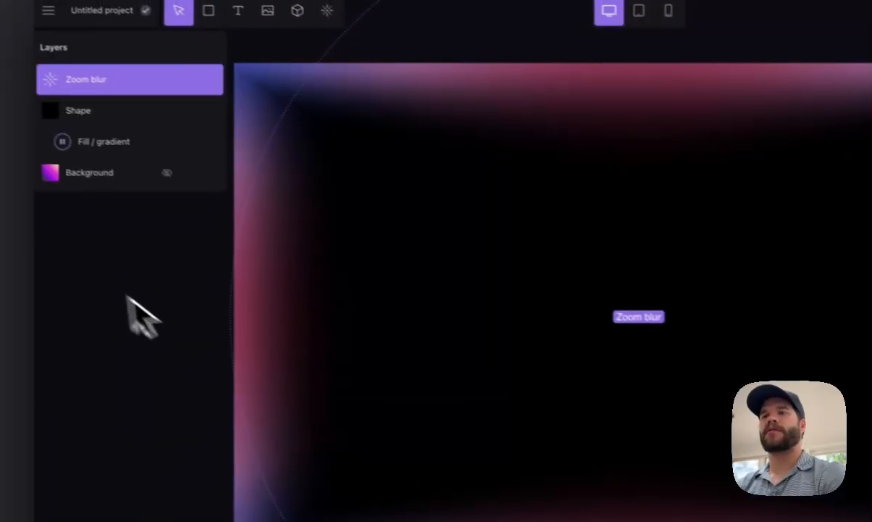
{"action": "left_click", "coordinate": [116, 313]}
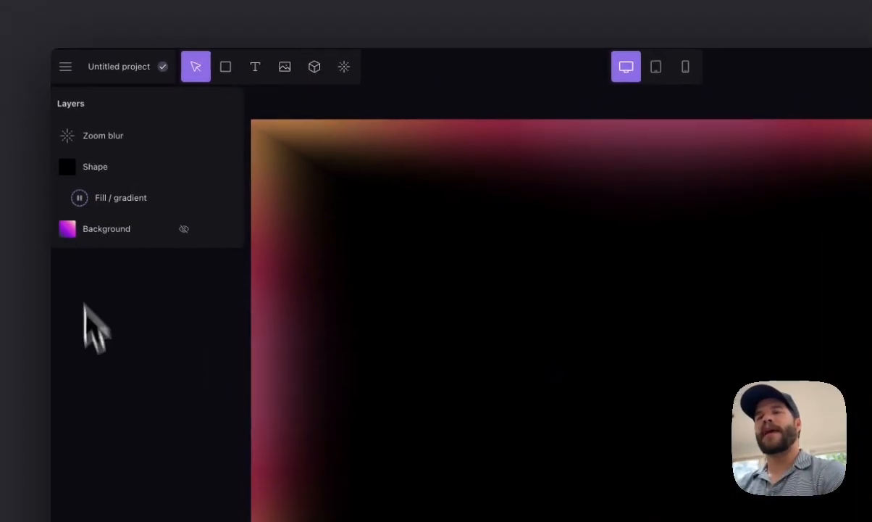
{"action": "left_click", "coordinate": [350, 57]}
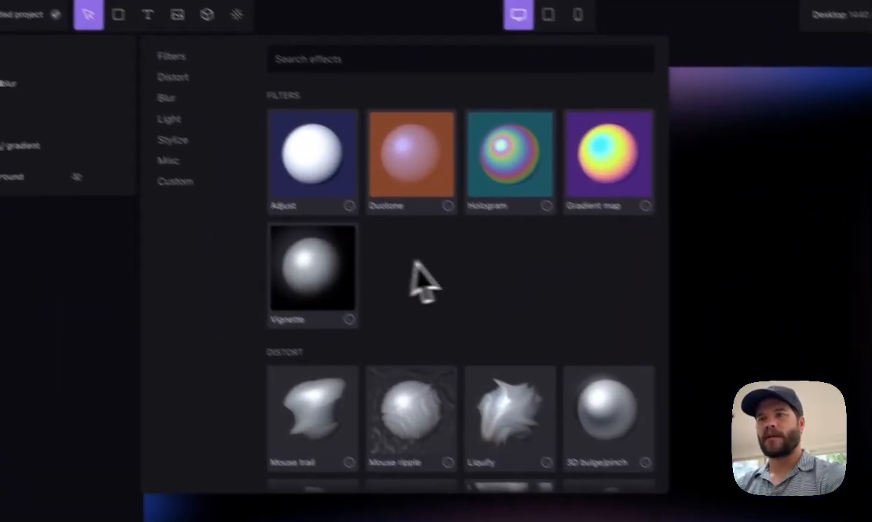
{"action": "scroll", "coordinate": [418, 277], "scroll_direction": "down", "scroll_amount": 2}
{"action": "scroll", "coordinate": [466, 305], "scroll_direction": "down", "scroll_amount": 6}
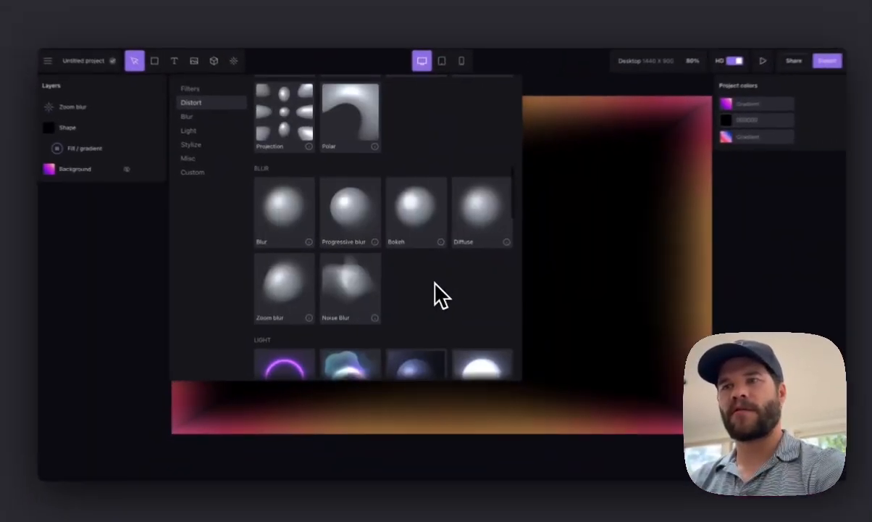
{"action": "scroll", "coordinate": [434, 290], "scroll_direction": "down", "scroll_amount": 4}
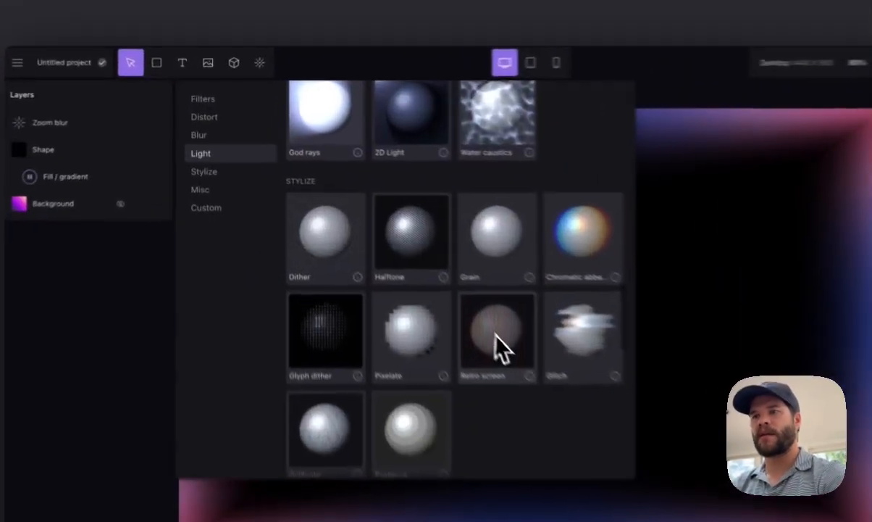
{"action": "left_click", "coordinate": [496, 335]}
{"action": "key", "text": "Delete"}
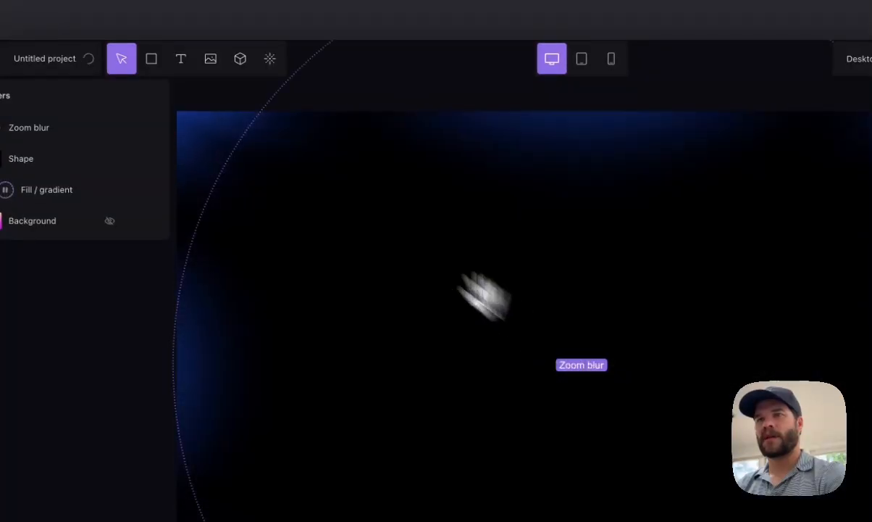
Find the Glyph dither effect, add it above the Zoom blur and set its scale to 30.4%.
{"action": "left_click", "coordinate": [269, 58]}
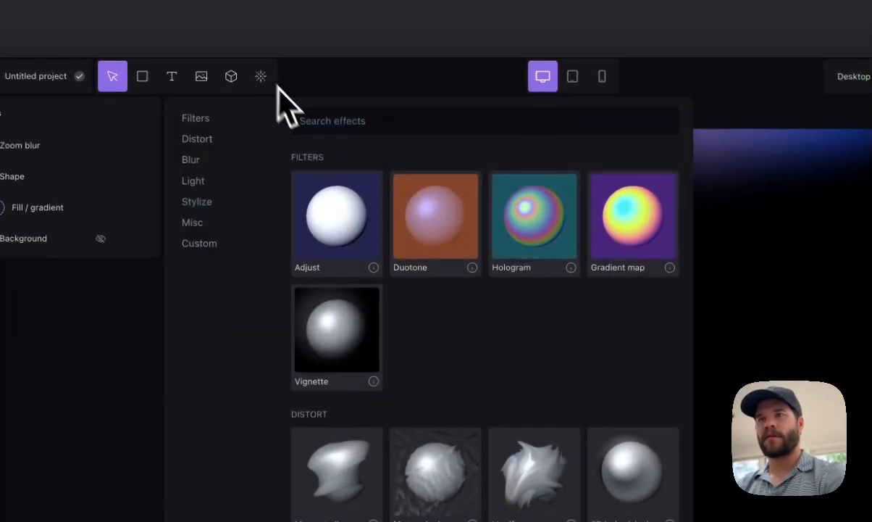
{"action": "type", "text": "as"}
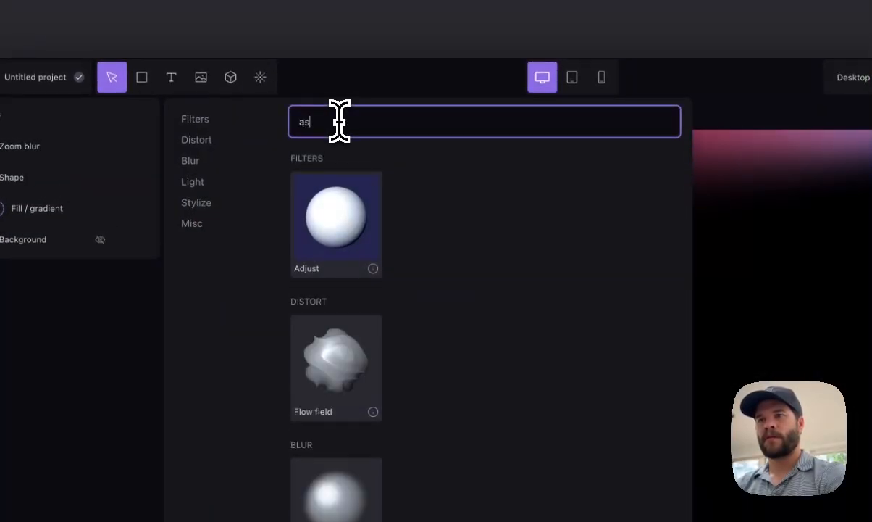
{"action": "type", "text": "gly"}
{"action": "left_click", "coordinate": [342, 208]}
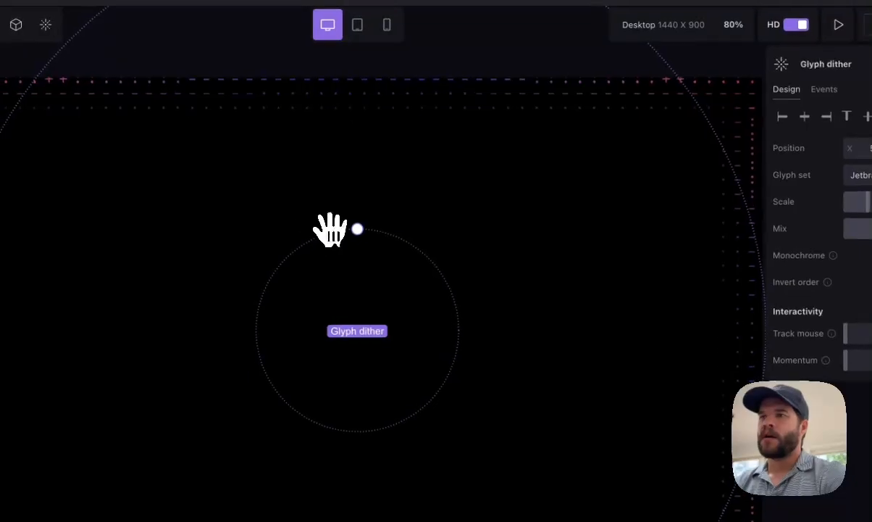
{"action": "left_click_drag", "start_coordinate": [571, 282], "coordinate": [571, 293]}
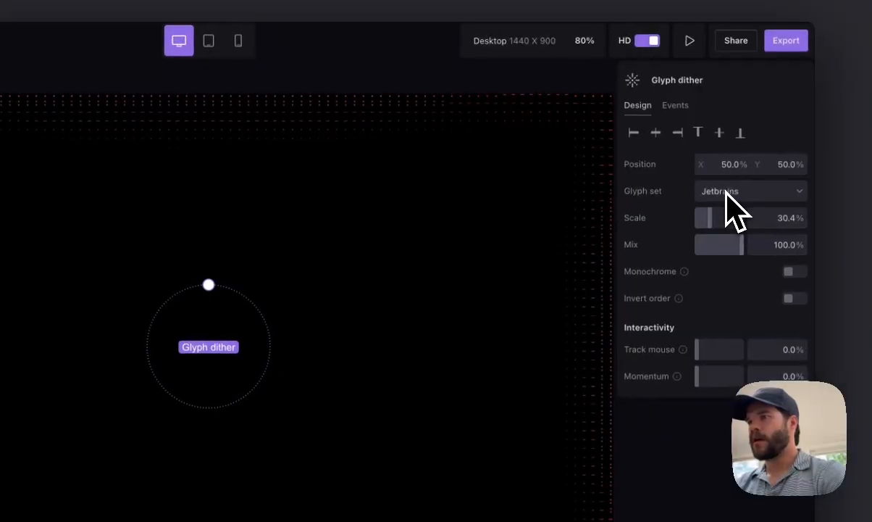
Switch the Glyph dither to a Custom glyph set with the unicornascii.png sprite, and lower its scale and mix.
{"action": "left_click", "coordinate": [727, 194]}
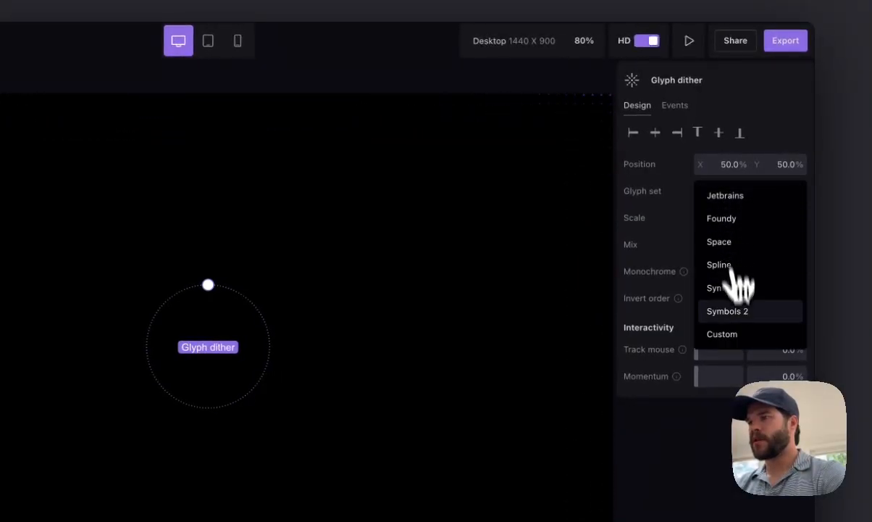
{"action": "left_click", "coordinate": [733, 334]}
{"action": "left_click", "coordinate": [713, 219]}
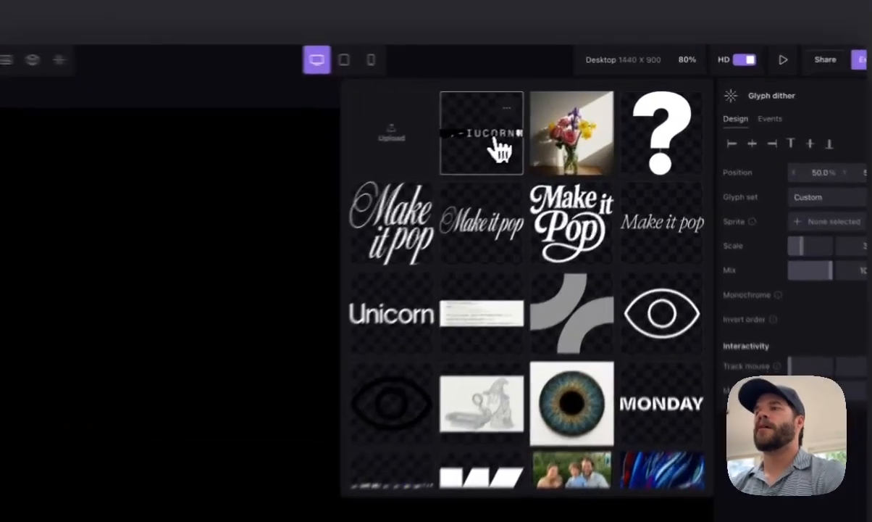
{"action": "left_click", "coordinate": [500, 149]}
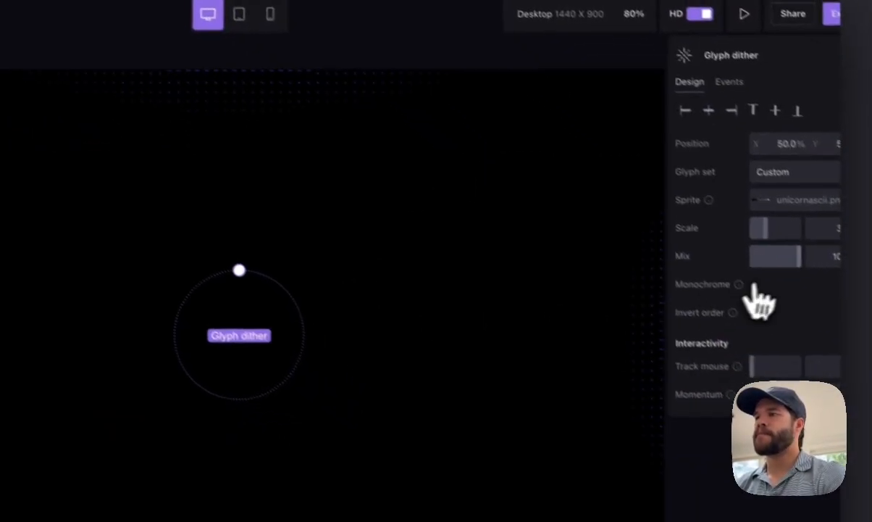
{"action": "left_click", "coordinate": [835, 300]}
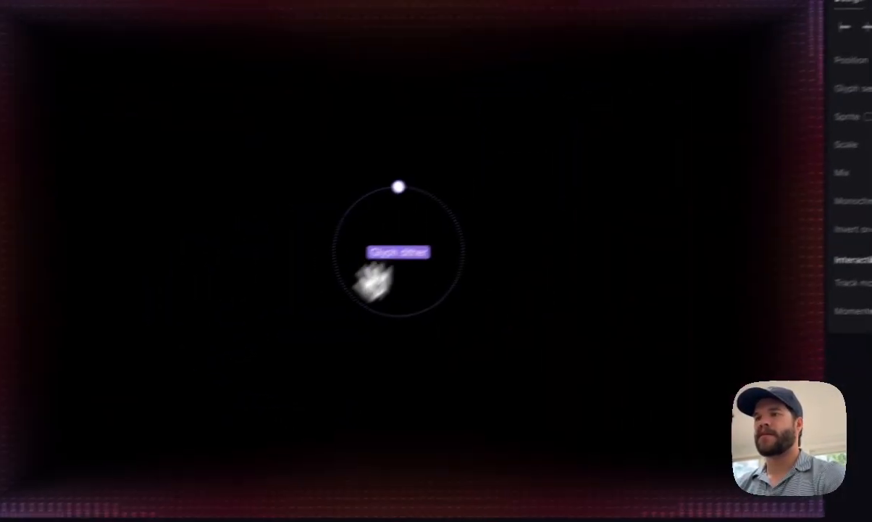
{"action": "left_click_drag", "start_coordinate": [464, 180], "coordinate": [450, 256]}
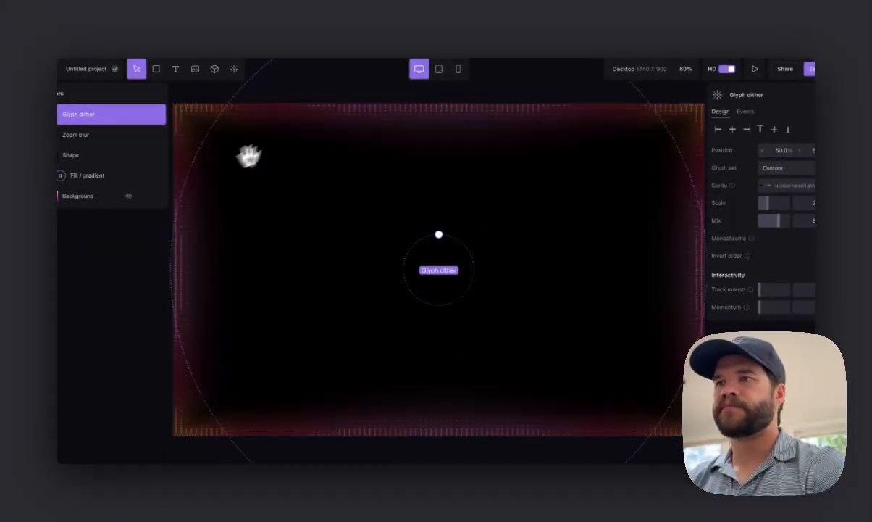
Make the Background layer visible, and hide and reshow the Shape layer to preview the effects over the background.
{"action": "scroll", "coordinate": [249, 156], "scroll_direction": "down", "scroll_amount": 3}
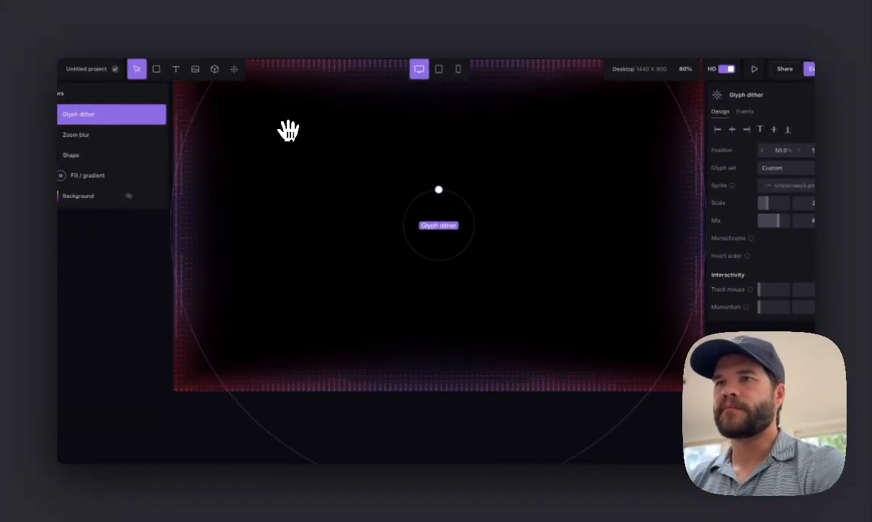
{"action": "scroll", "coordinate": [233, 151], "scroll_direction": "down", "scroll_amount": 2}
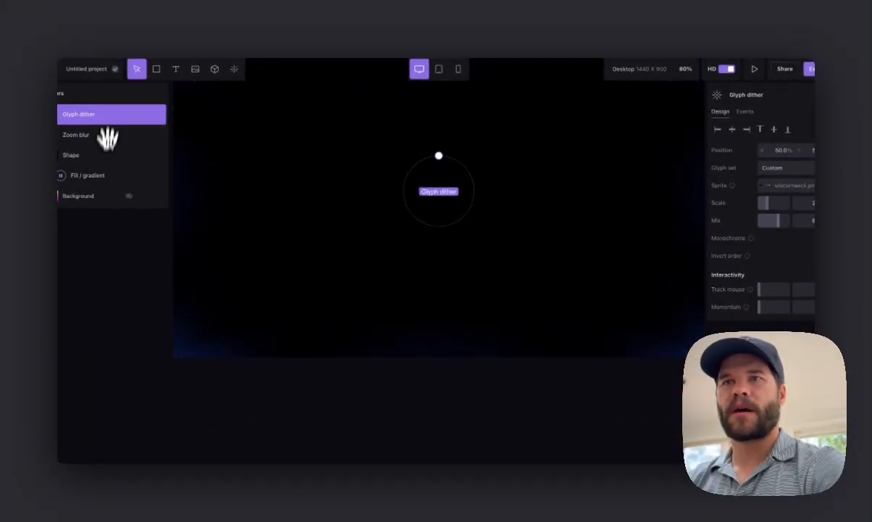
{"action": "scroll", "coordinate": [450, 195], "scroll_direction": "up", "scroll_amount": 5}
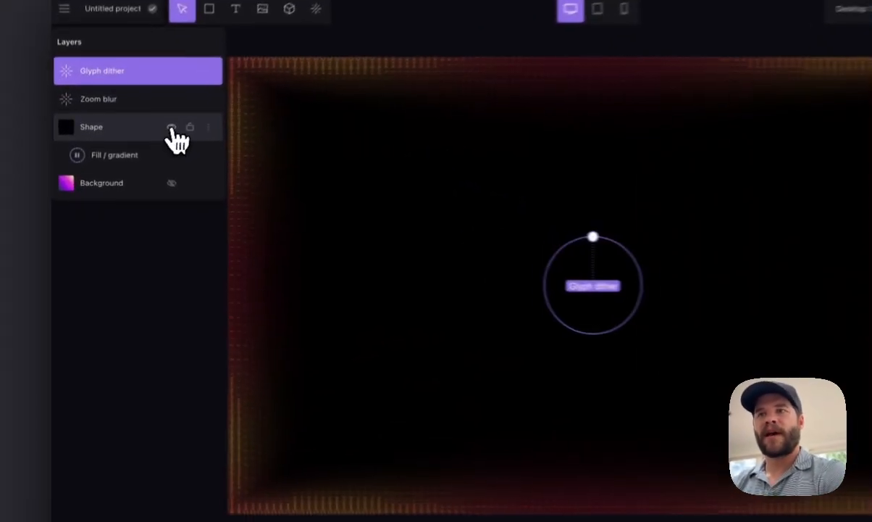
{"action": "left_click", "coordinate": [142, 153]}
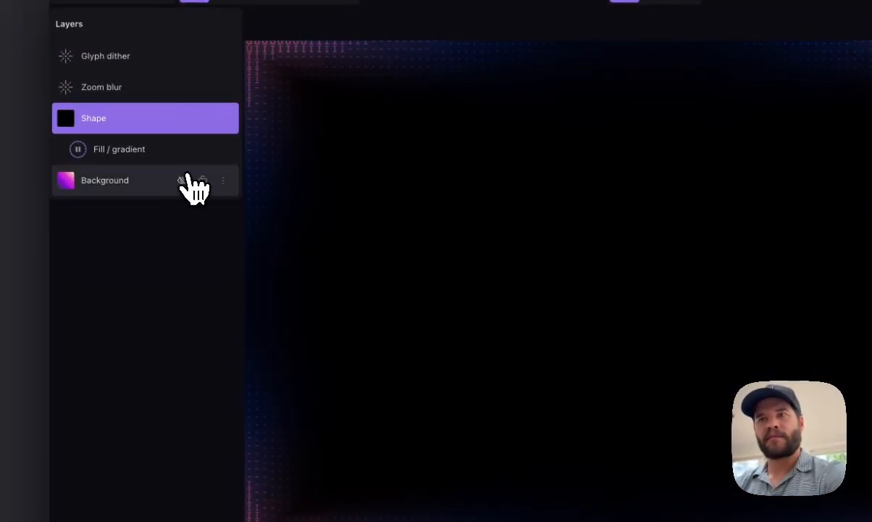
{"action": "left_click", "coordinate": [189, 190]}
{"action": "left_click", "coordinate": [185, 125]}
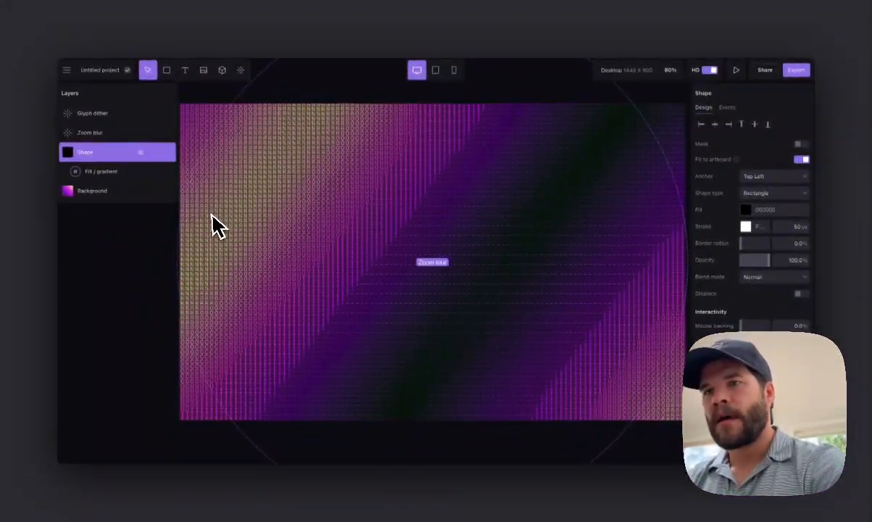
{"action": "left_click", "coordinate": [143, 154]}
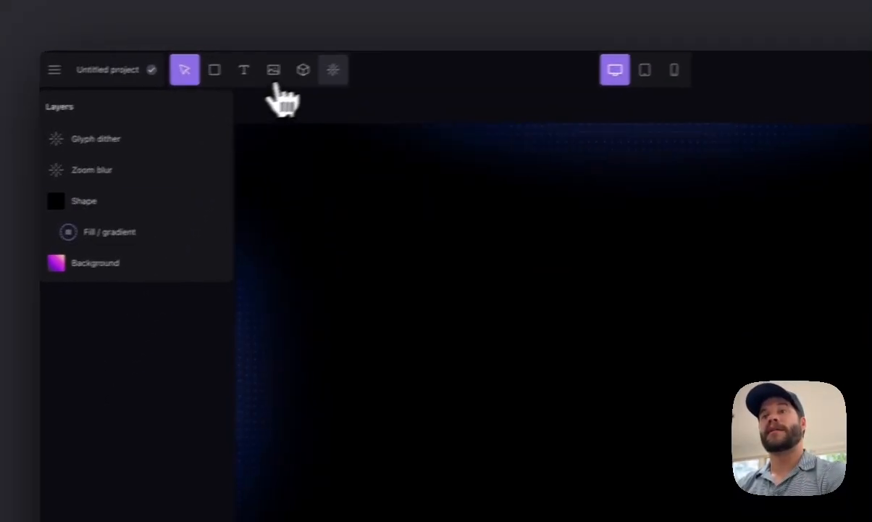
Add a Mouse draw effect between the Glyph dither and Zoom blur layers.
{"action": "left_click", "coordinate": [351, 67]}
{"action": "scroll", "coordinate": [405, 230], "scroll_direction": "down", "scroll_amount": 10}
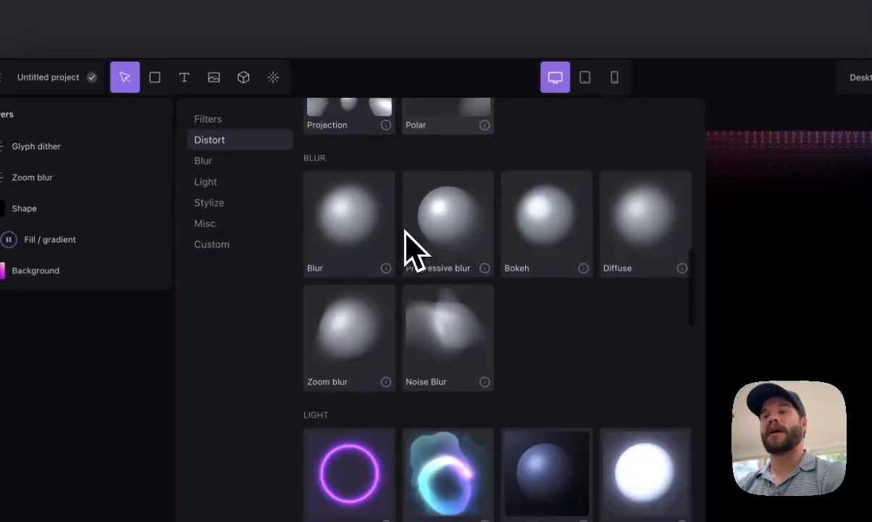
{"action": "scroll", "coordinate": [405, 232], "scroll_direction": "down", "scroll_amount": 3}
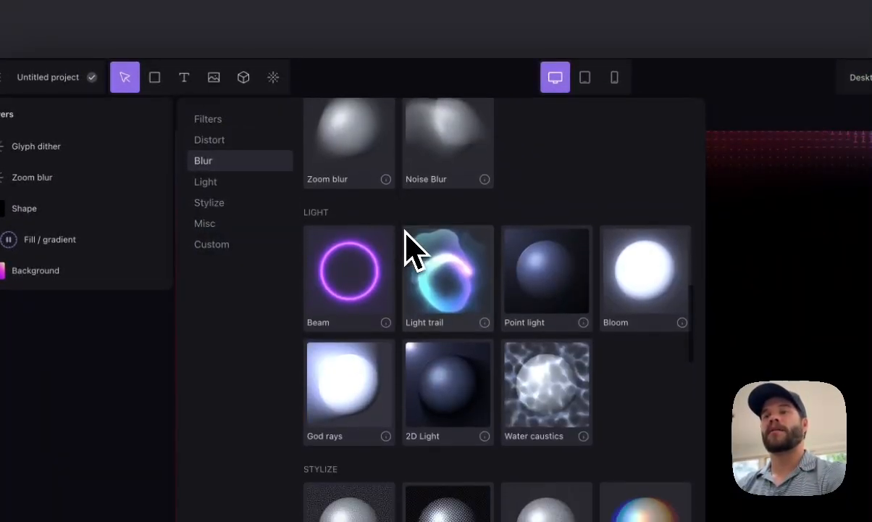
{"action": "left_click", "coordinate": [457, 319]}
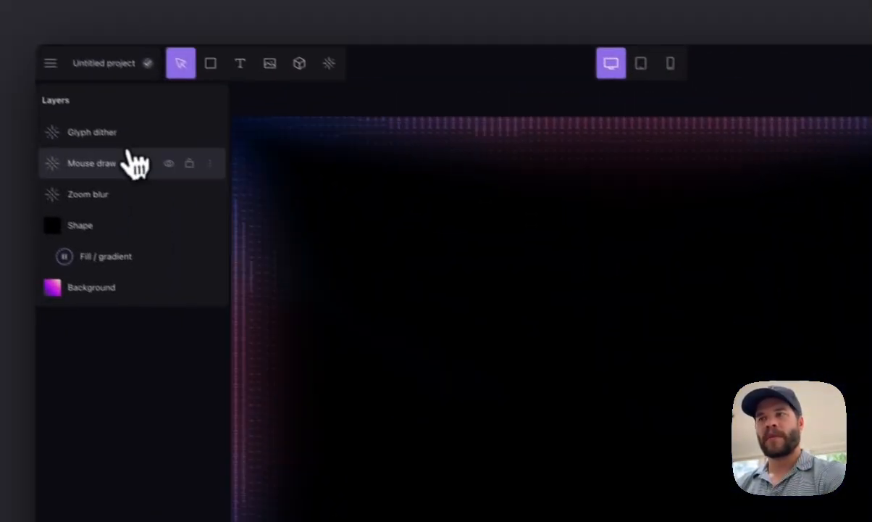
Set the Mouse draw effect's radius to 72%, bloom to 63% and tint to A57AFF, and adjust its color mix.
{"action": "left_click", "coordinate": [128, 156]}
{"action": "left_click_drag", "start_coordinate": [755, 201], "coordinate": [733, 200]}
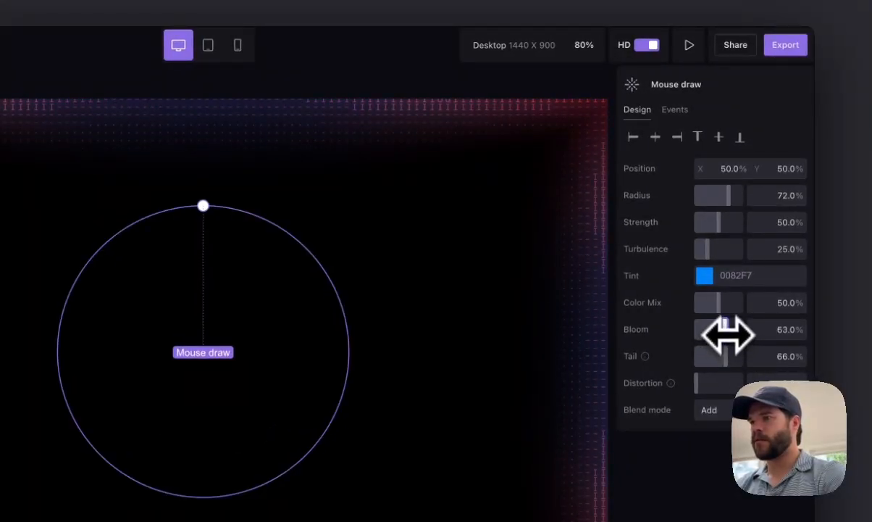
{"action": "left_click", "coordinate": [704, 277]}
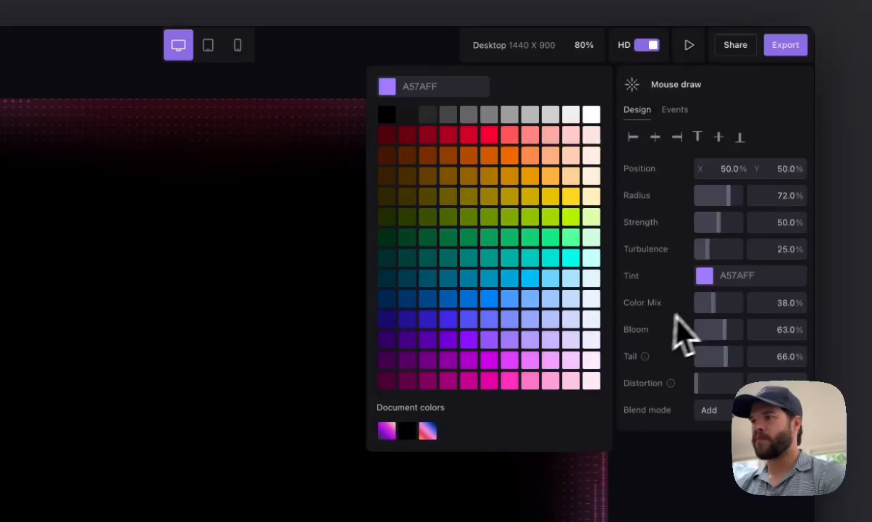
{"action": "left_click_drag", "start_coordinate": [714, 303], "coordinate": [720, 308]}
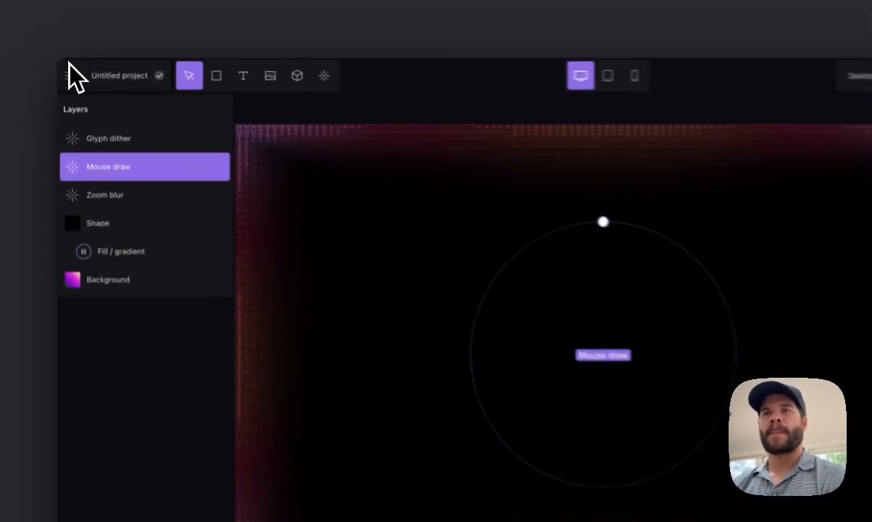
Leave the editor for the Unicorn Studio homepage and examine its feature sections on effects and interaction events.
{"action": "left_click", "coordinate": [66, 70]}
{"action": "left_click", "coordinate": [94, 91]}
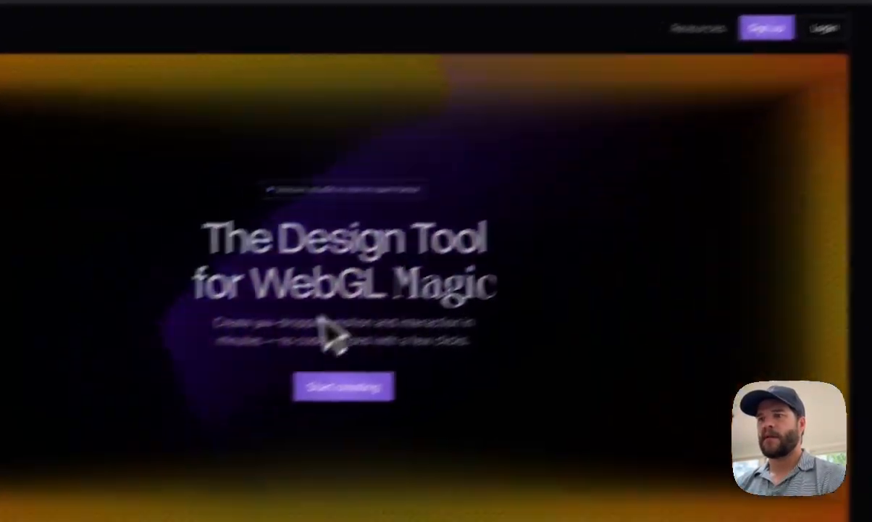
{"action": "scroll", "coordinate": [317, 317], "scroll_direction": "down", "scroll_amount": 15}
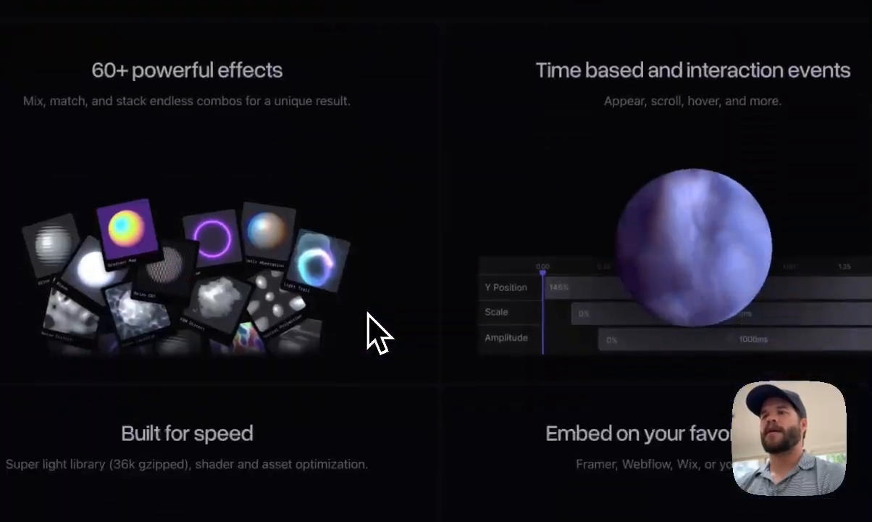
{"action": "scroll", "coordinate": [318, 317], "scroll_direction": "up", "scroll_amount": 2}
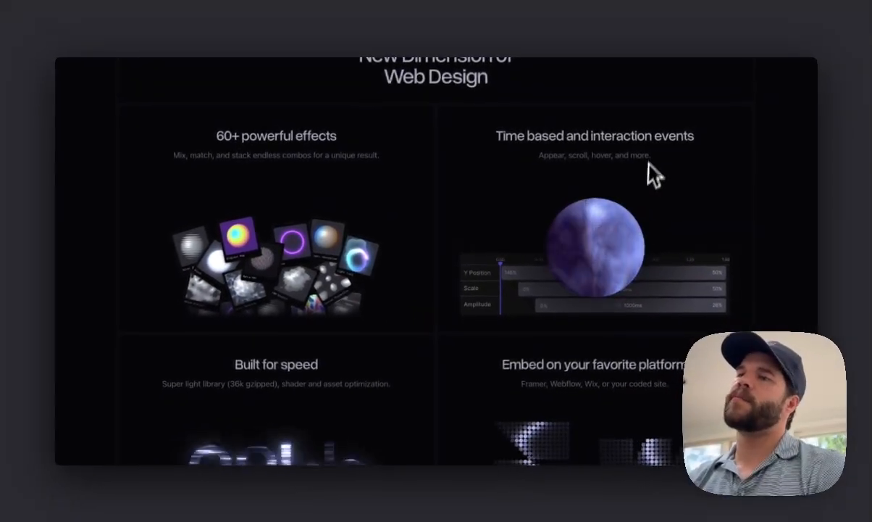
{"action": "scroll", "coordinate": [647, 148], "scroll_direction": "up", "scroll_amount": 5}
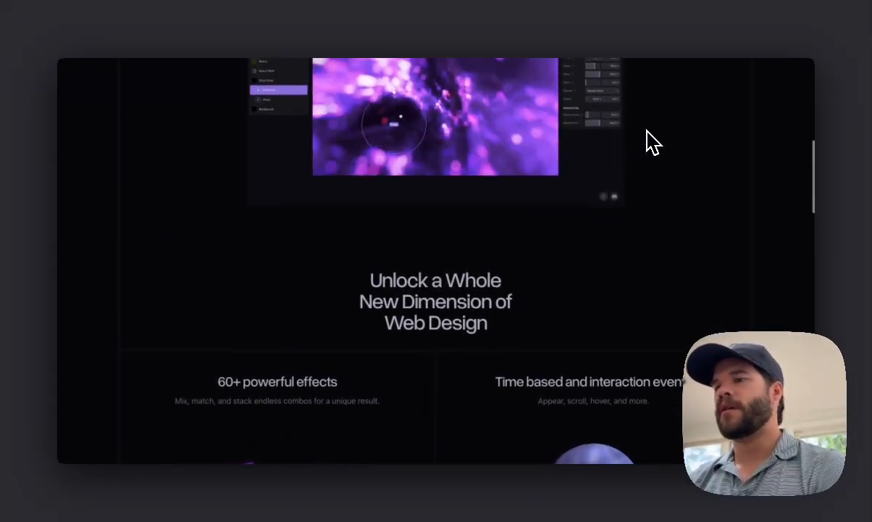
{"action": "scroll", "coordinate": [650, 142], "scroll_direction": "down", "scroll_amount": 6}
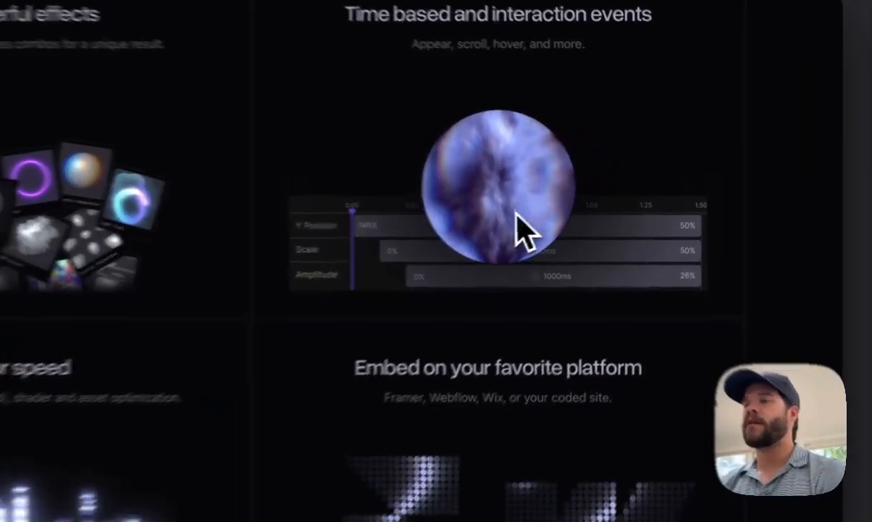
Review the homepage feature cards covering effects, time-based events, speed and platform embedding.
{"action": "scroll", "coordinate": [374, 306], "scroll_direction": "up", "scroll_amount": 5}
{"action": "scroll", "coordinate": [374, 306], "scroll_direction": "down", "scroll_amount": 3}
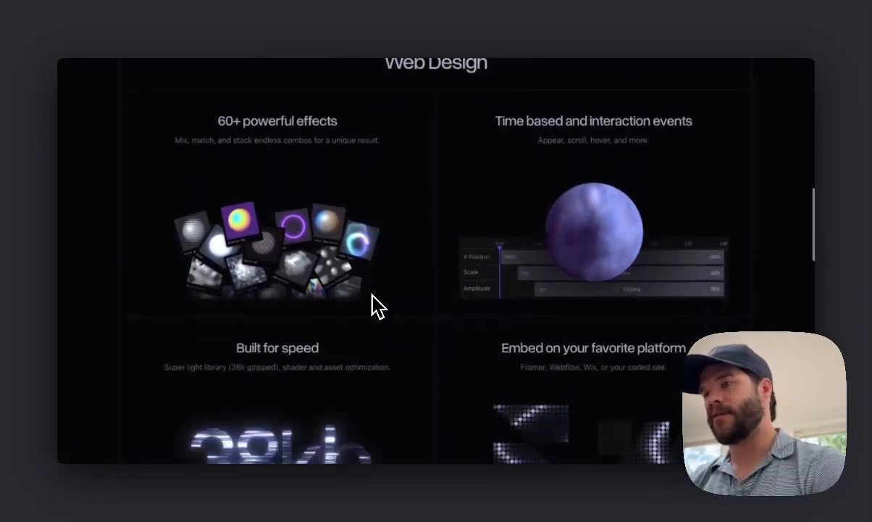
{"action": "scroll", "coordinate": [374, 306], "scroll_direction": "up", "scroll_amount": 2}
{"action": "scroll", "coordinate": [376, 306], "scroll_direction": "down", "scroll_amount": 1}
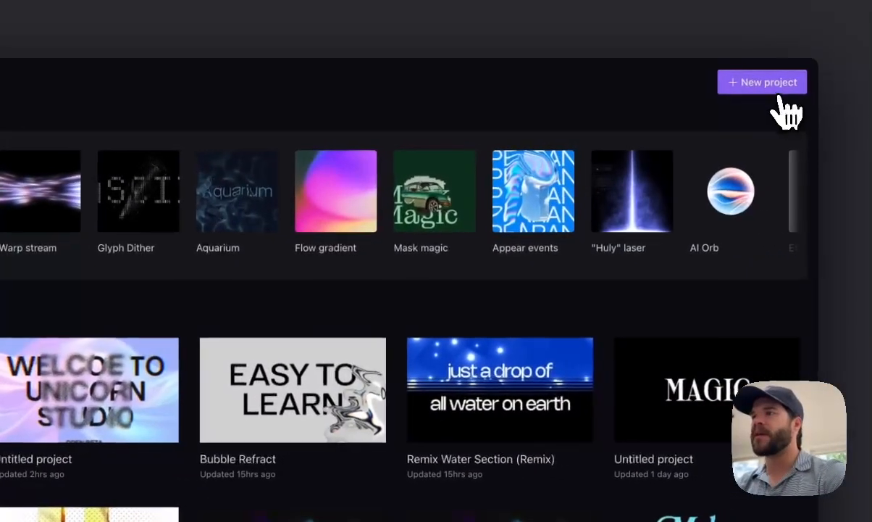
Create a new project and fill its Background with the purple preset gradient running from 320065 to F2EEFF.
{"action": "left_click", "coordinate": [773, 86]}
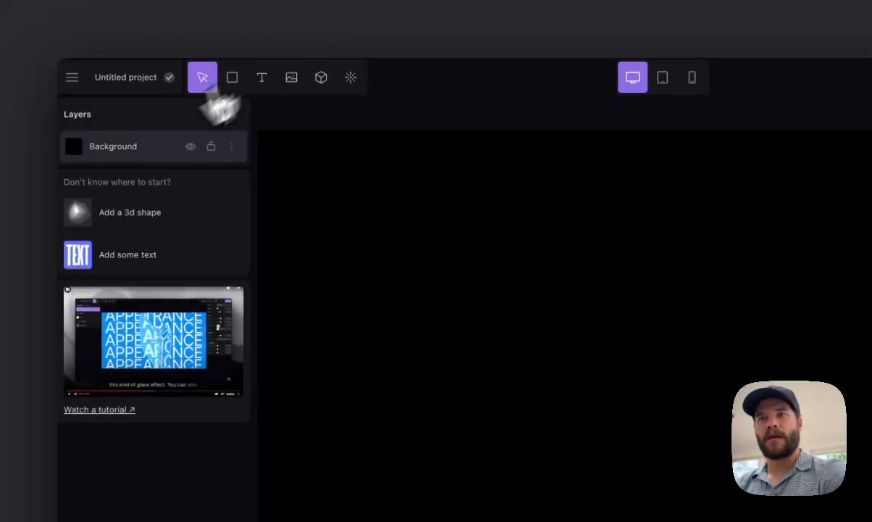
{"action": "left_click", "coordinate": [705, 228]}
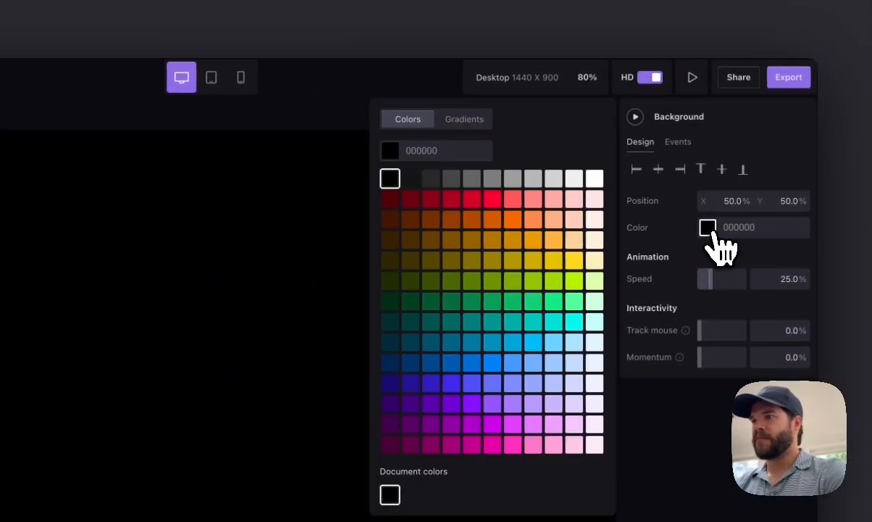
{"action": "left_click", "coordinate": [461, 120]}
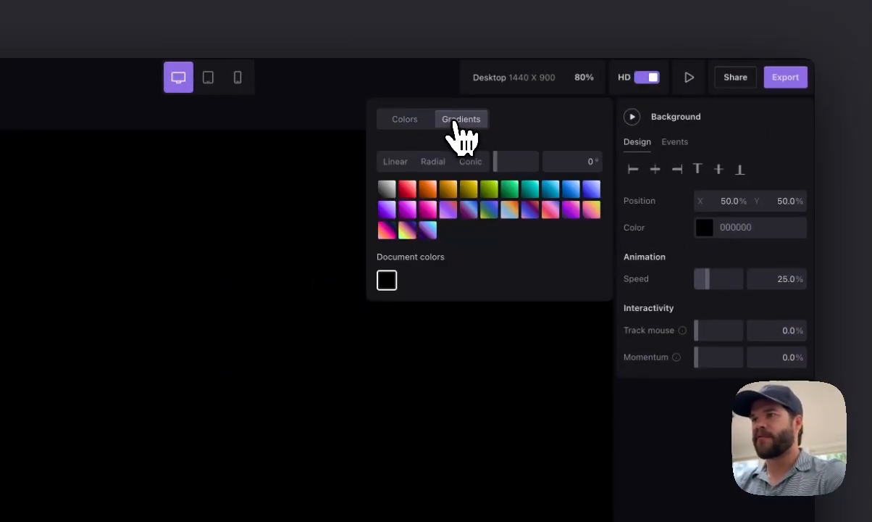
{"action": "left_click", "coordinate": [386, 209]}
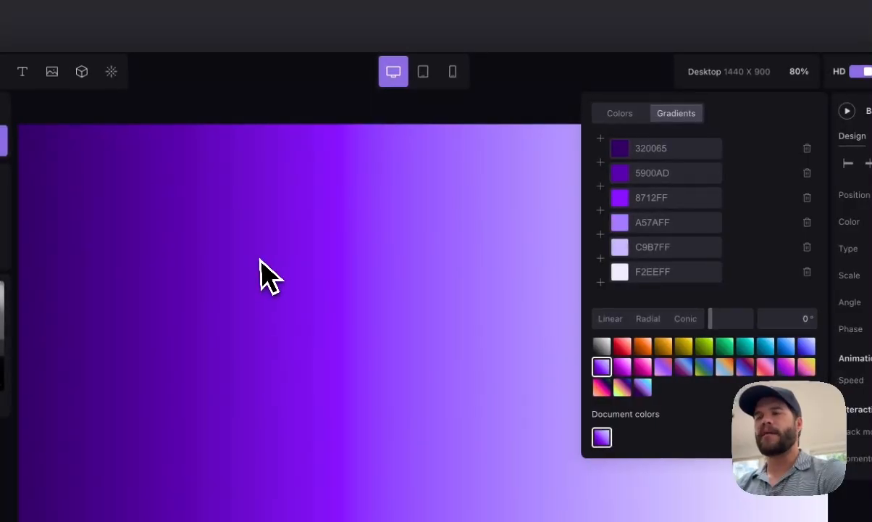
{"action": "left_click", "coordinate": [263, 277]}
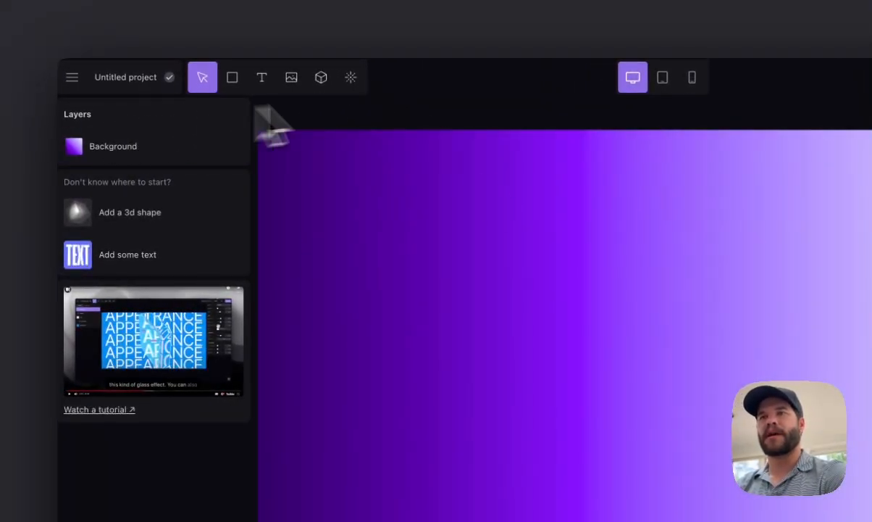
Add a black color stop at the start of the Background layer's purple gradient.
{"action": "left_click", "coordinate": [116, 145]}
{"action": "left_click", "coordinate": [754, 252]}
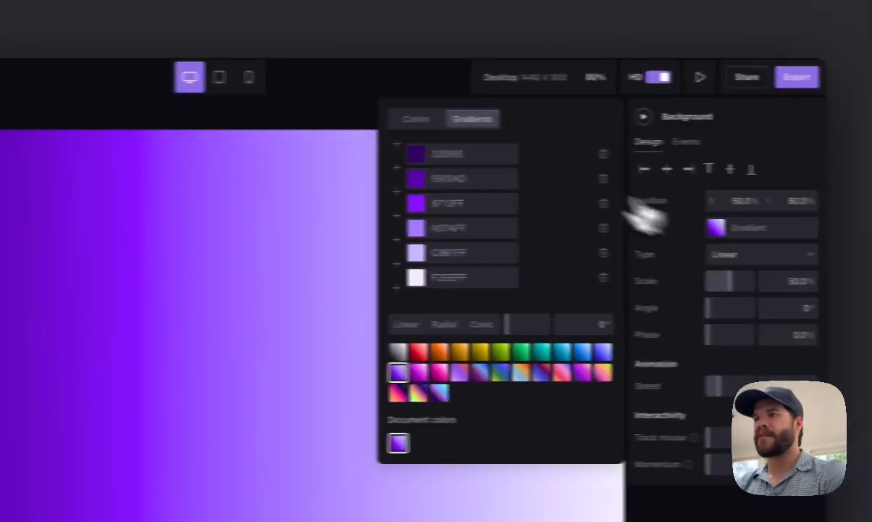
{"action": "left_click", "coordinate": [555, 142]}
{"action": "left_click", "coordinate": [577, 154]}
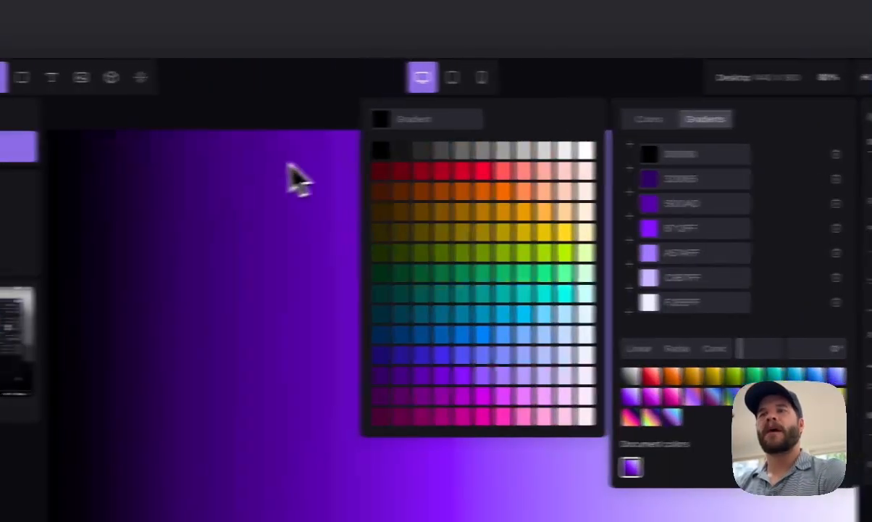
Add an FBM distortion effect over the Background gradient.
{"action": "left_click", "coordinate": [148, 144]}
{"action": "left_click", "coordinate": [92, 78]}
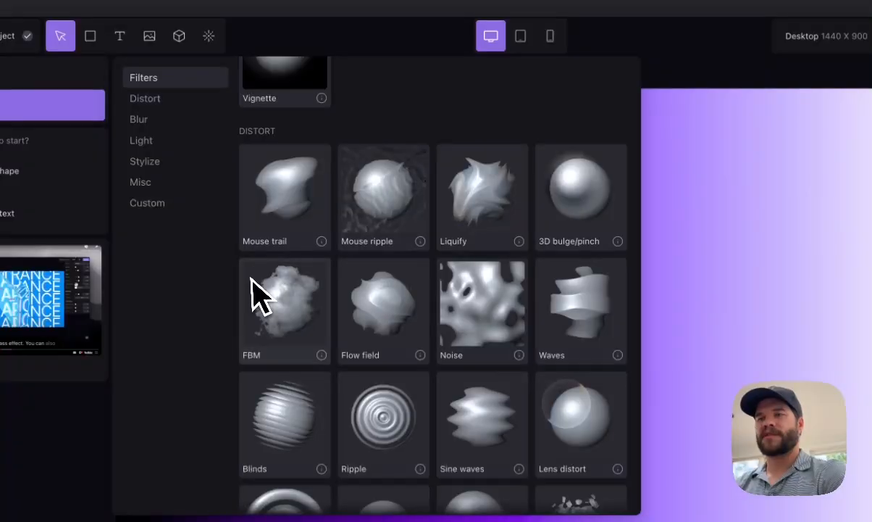
{"action": "left_click", "coordinate": [253, 282]}
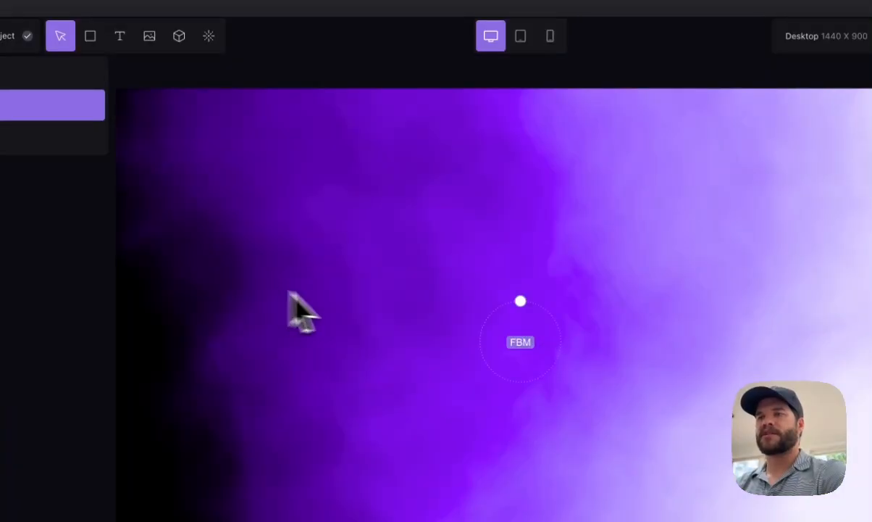
Set the FBM effect's scale to 43%, octaves to 4, gain to 78% and amplitude to 100%, and play its animation.
{"action": "left_click_drag", "start_coordinate": [514, 288], "coordinate": [547, 147]}
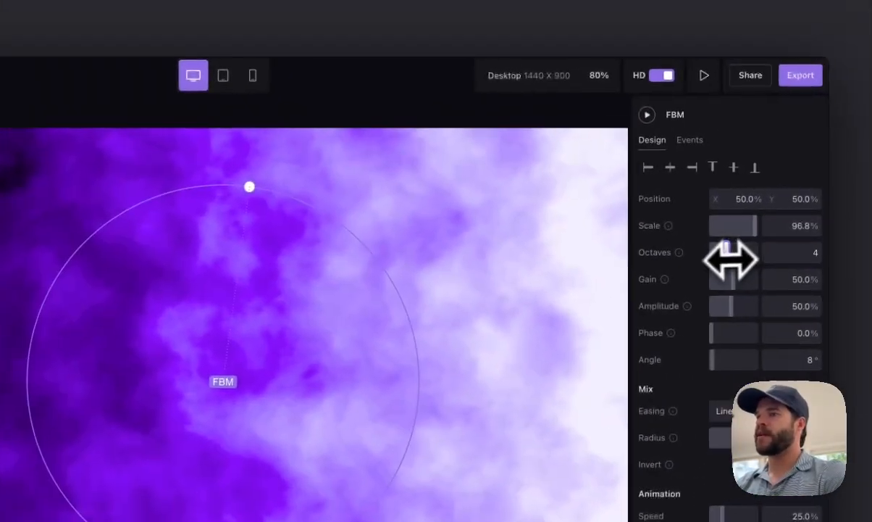
{"action": "left_click_drag", "start_coordinate": [731, 259], "coordinate": [735, 284]}
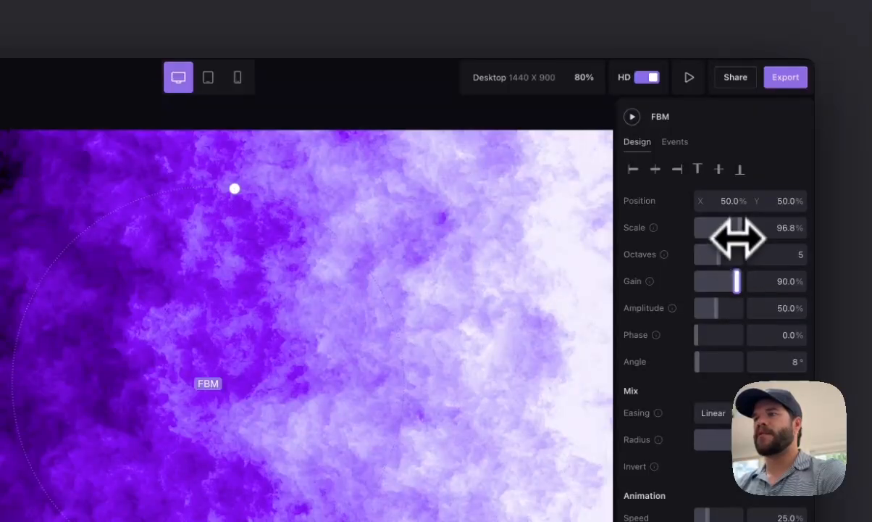
{"action": "left_click_drag", "start_coordinate": [738, 238], "coordinate": [708, 225]}
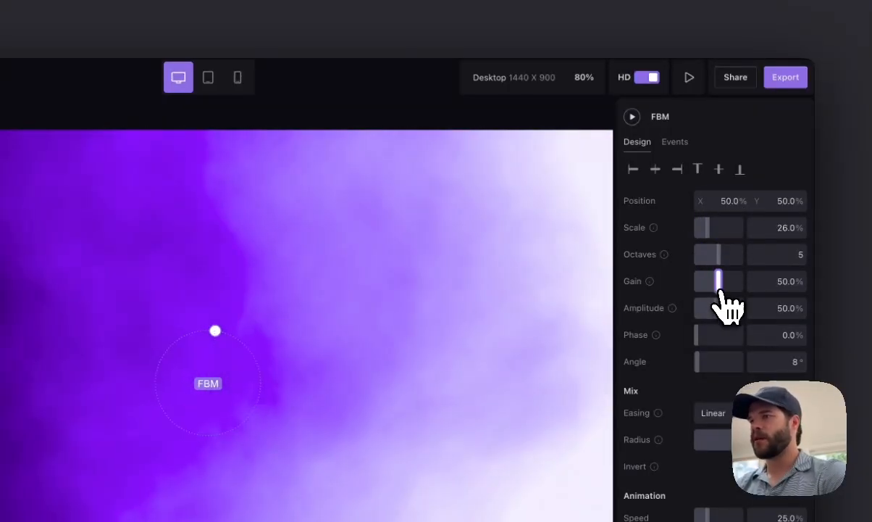
{"action": "left_click_drag", "start_coordinate": [719, 331], "coordinate": [758, 332]}
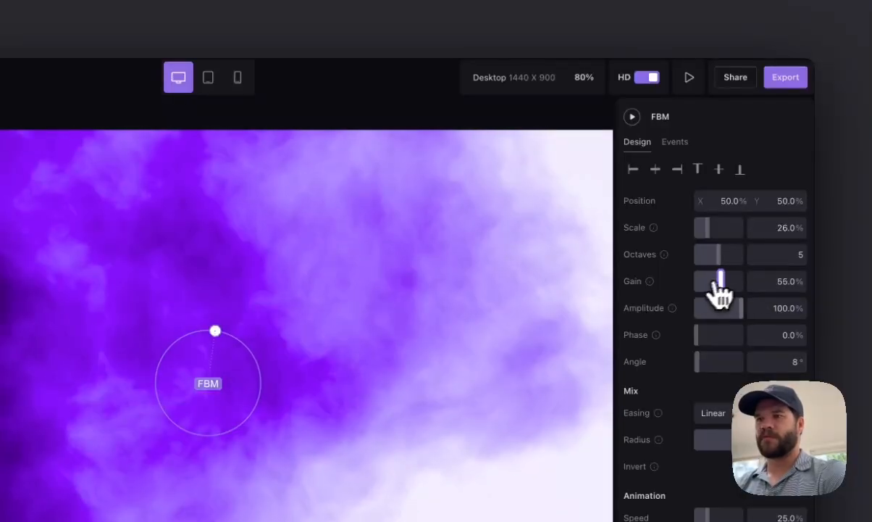
{"action": "left_click_drag", "start_coordinate": [720, 283], "coordinate": [718, 235]}
{"action": "left_click", "coordinate": [632, 117]}
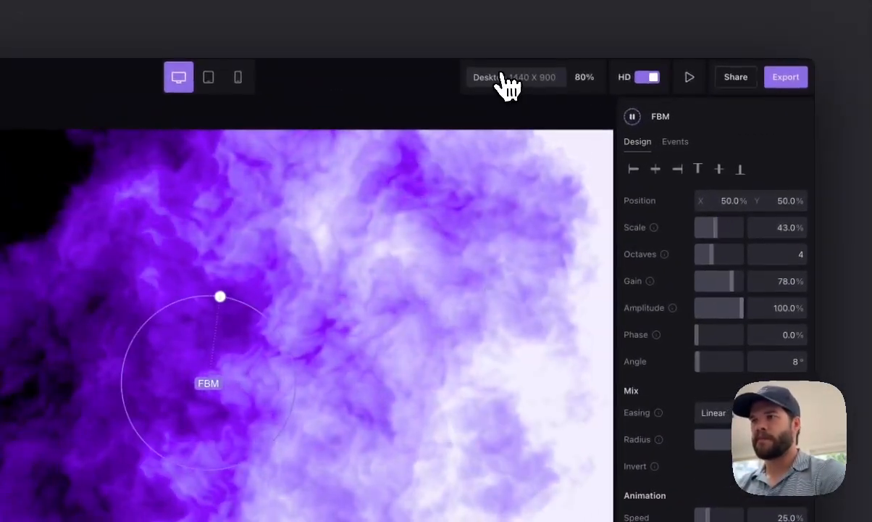
Change the canvas size to the Square 1080 x 1080 preset.
{"action": "left_click", "coordinate": [502, 76]}
{"action": "left_click", "coordinate": [394, 172]}
{"action": "left_click", "coordinate": [60, 291]}
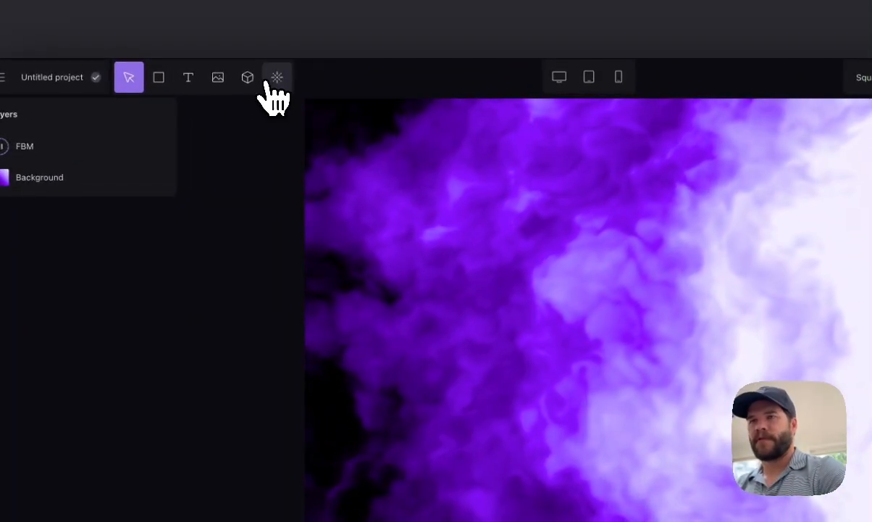
Add a 3D Shape sphere over the scene, setting its light color to 97A7FE and its fresnel to 2%.
{"action": "left_click", "coordinate": [247, 78]}
{"action": "left_click", "coordinate": [516, 177]}
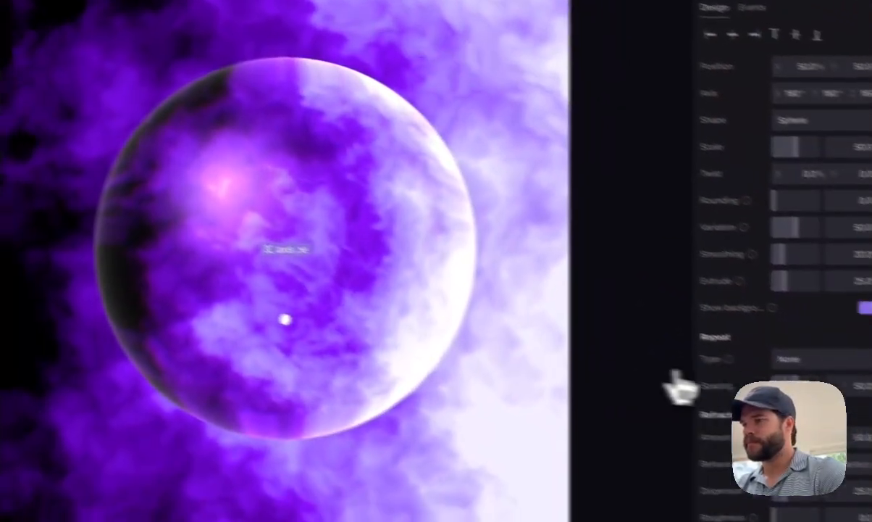
{"action": "scroll", "coordinate": [684, 336], "scroll_direction": "down", "scroll_amount": 5}
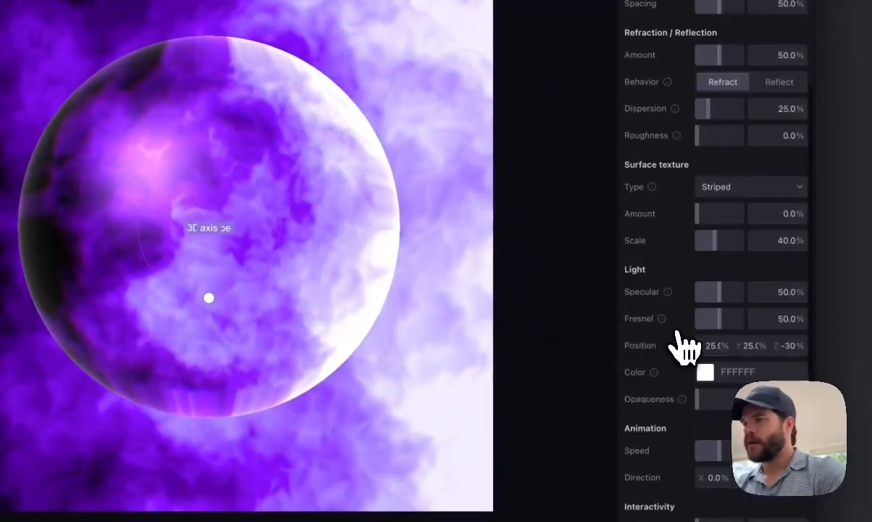
{"action": "left_click", "coordinate": [706, 371]}
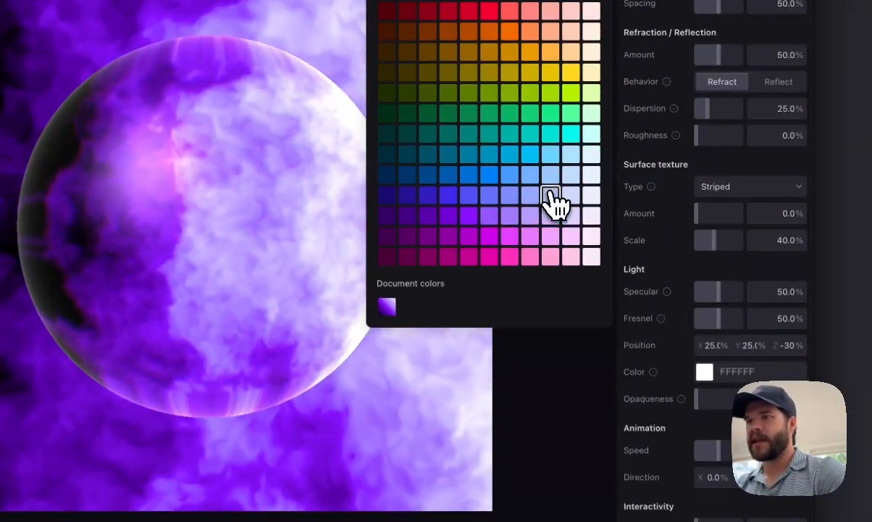
{"action": "left_click", "coordinate": [530, 195]}
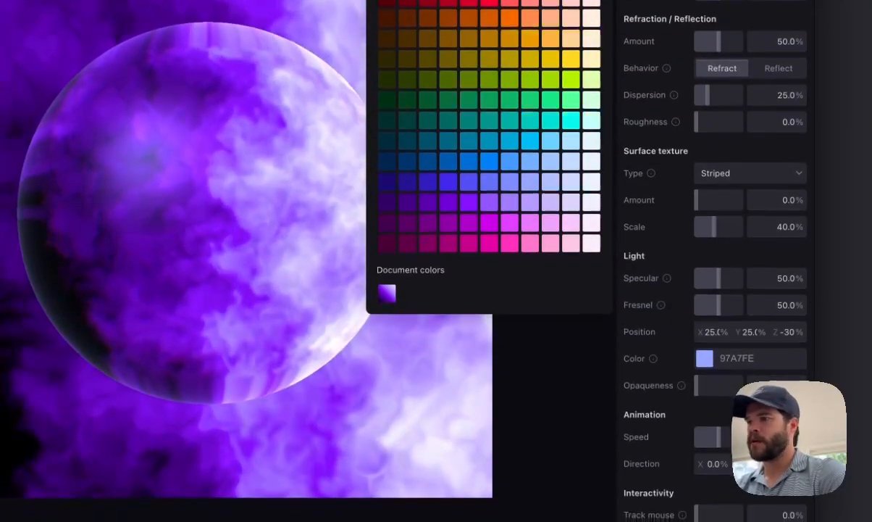
{"action": "mouse_move", "coordinate": [715, 318]}
{"action": "left_mouse_down"}
{"action": "mouse_move", "coordinate": [707, 320]}
{"action": "mouse_move", "coordinate": [703, 305]}
{"action": "left_mouse_up"}
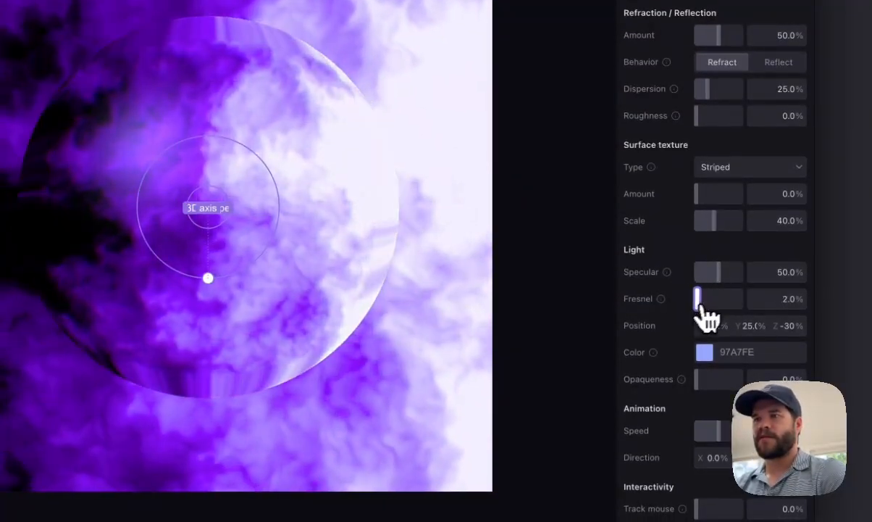
Hide the background around the sphere, and set its refraction amount to 17%, dispersion to 98% and roughness to the minimum.
{"action": "scroll", "coordinate": [797, 165], "scroll_direction": "up", "scroll_amount": 5}
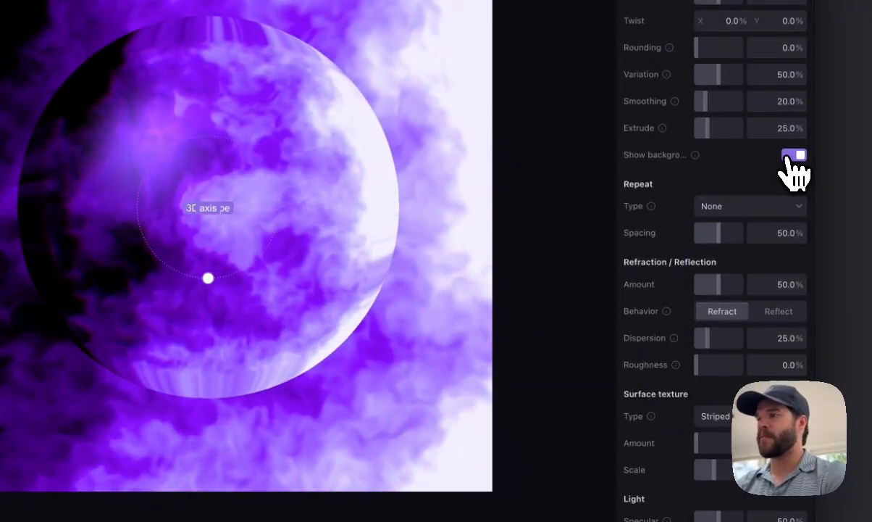
{"action": "left_click", "coordinate": [790, 157]}
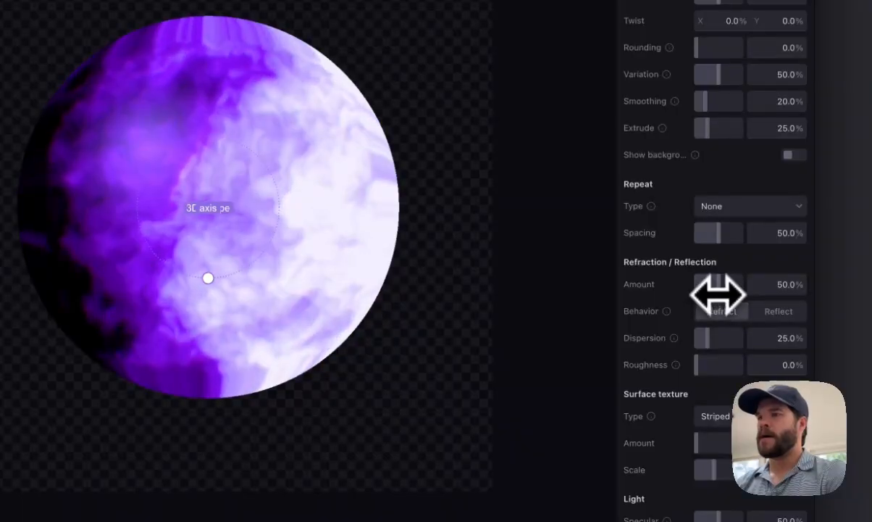
{"action": "mouse_move", "coordinate": [717, 294]}
{"action": "left_mouse_down"}
{"action": "mouse_move", "coordinate": [705, 307]}
{"action": "mouse_move", "coordinate": [714, 300]}
{"action": "left_mouse_up"}
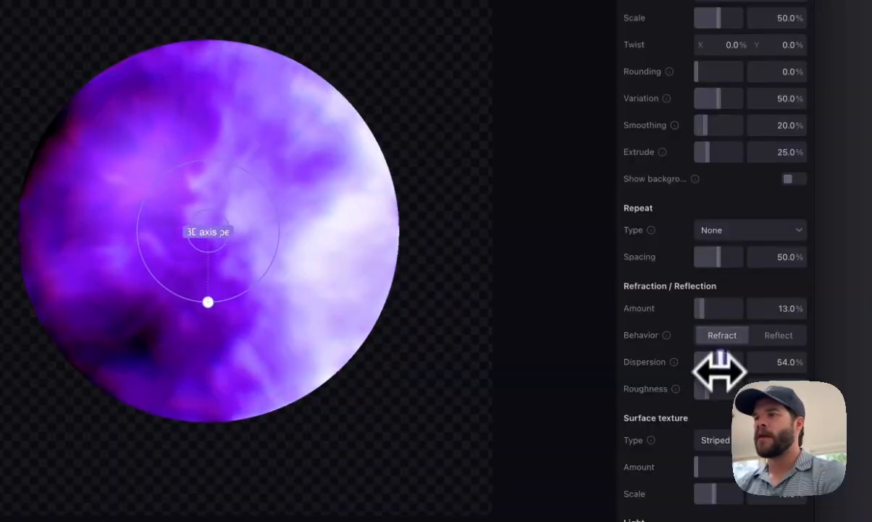
{"action": "left_click_drag", "start_coordinate": [712, 356], "coordinate": [737, 356]}
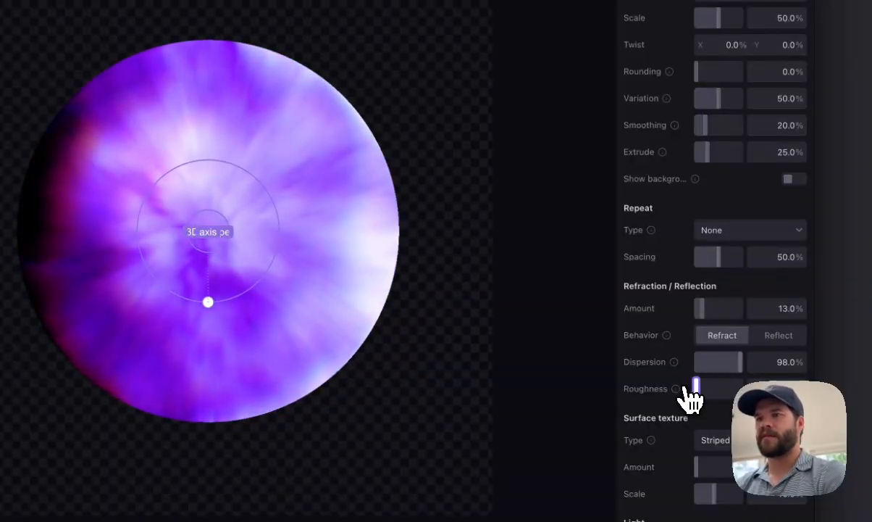
{"action": "mouse_move", "coordinate": [701, 309]}
{"action": "left_mouse_down"}
{"action": "mouse_move", "coordinate": [716, 312]}
{"action": "mouse_move", "coordinate": [696, 312]}
{"action": "left_mouse_up"}
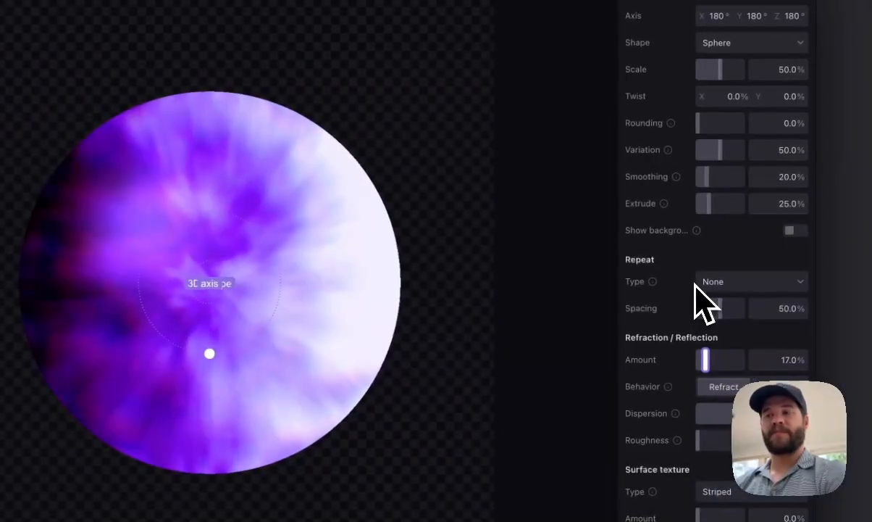
{"action": "left_click", "coordinate": [596, 211]}
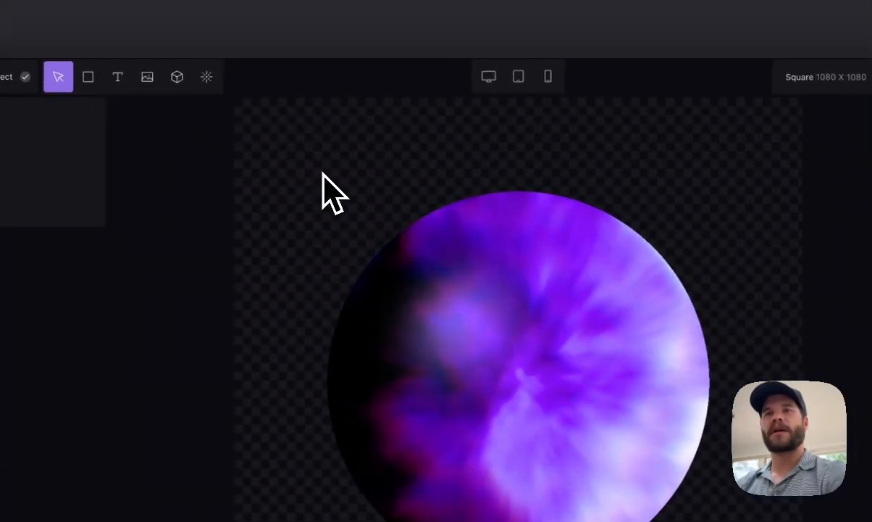
Add an Appear event to the 3D Shape that animates its Scale from a start value of 20%.
{"action": "left_click", "coordinate": [117, 151]}
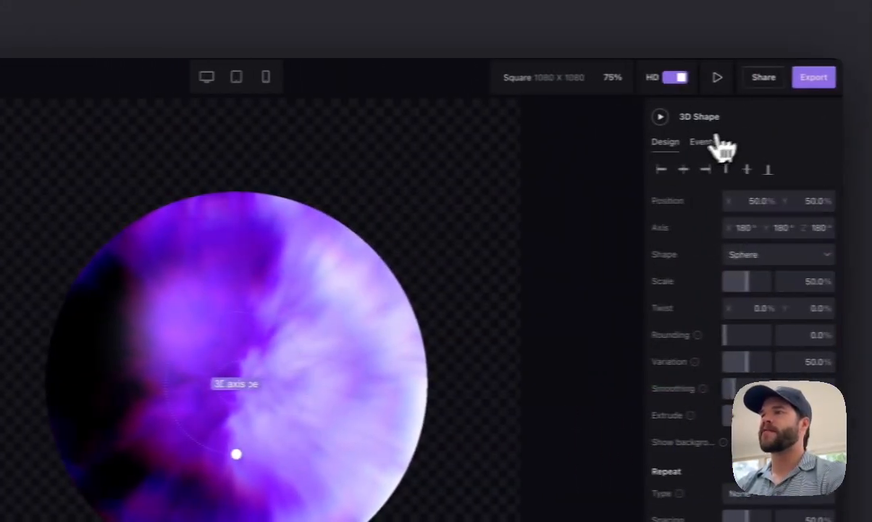
{"action": "left_click", "coordinate": [676, 142]}
{"action": "left_click", "coordinate": [798, 166]}
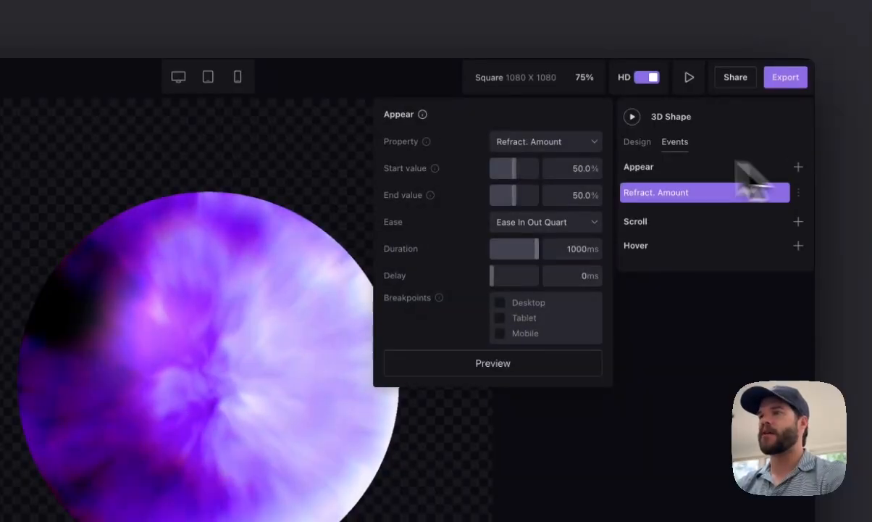
{"action": "left_click", "coordinate": [566, 147]}
{"action": "scroll", "coordinate": [558, 181], "scroll_direction": "up", "scroll_amount": 3}
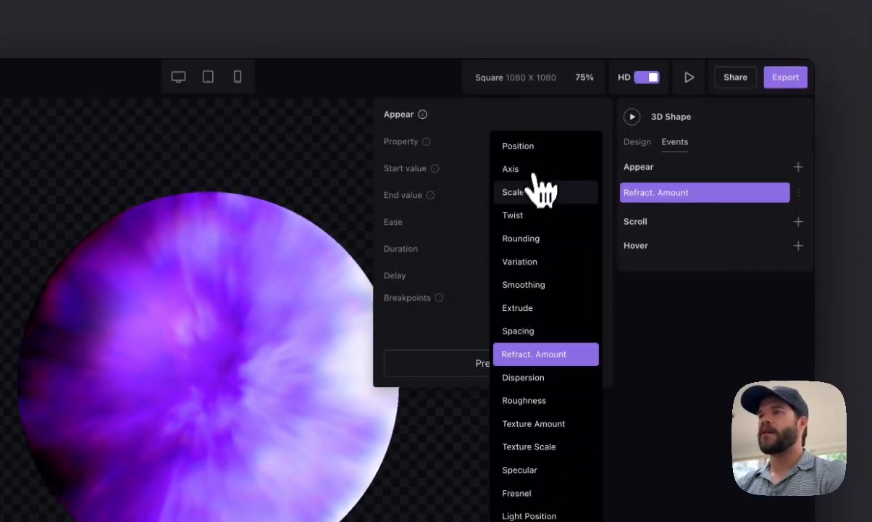
{"action": "left_click", "coordinate": [540, 192]}
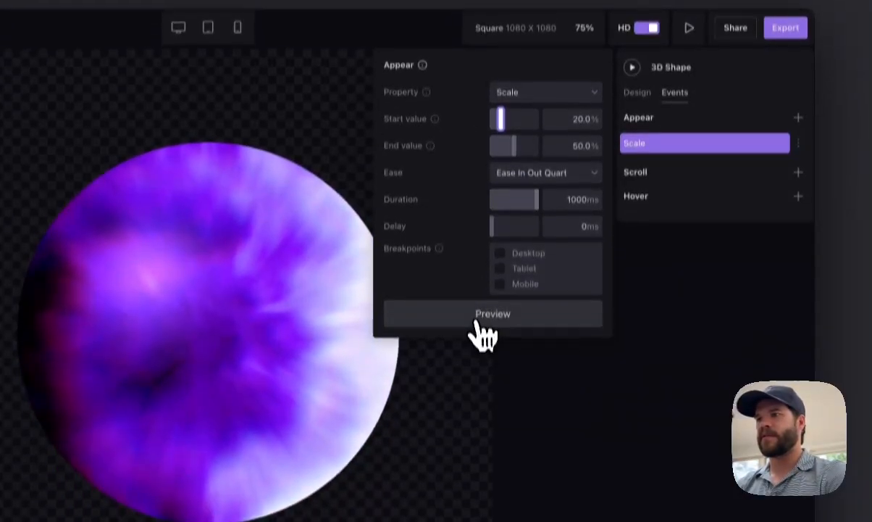
Set the Appear Scale event's ease to Ease Out Circ and its duration to 500 ms, previewing the animation.
{"action": "left_click", "coordinate": [478, 366]}
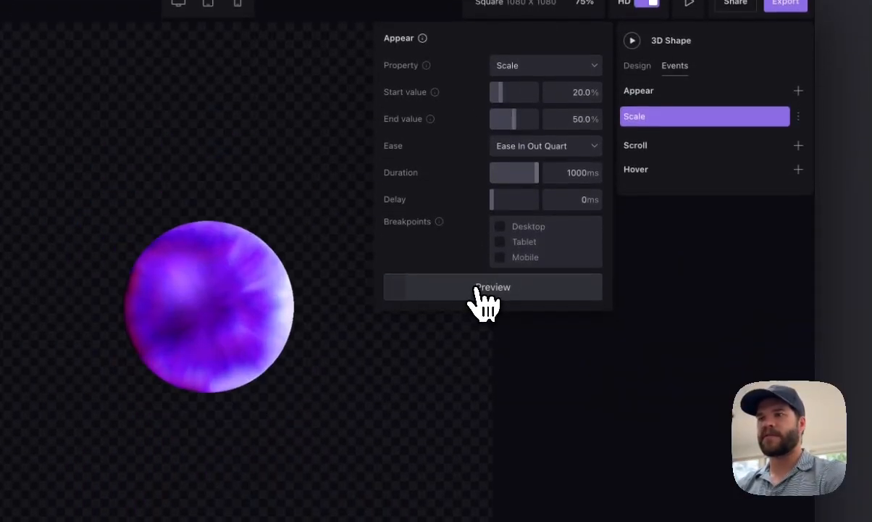
{"action": "left_click", "coordinate": [478, 287]}
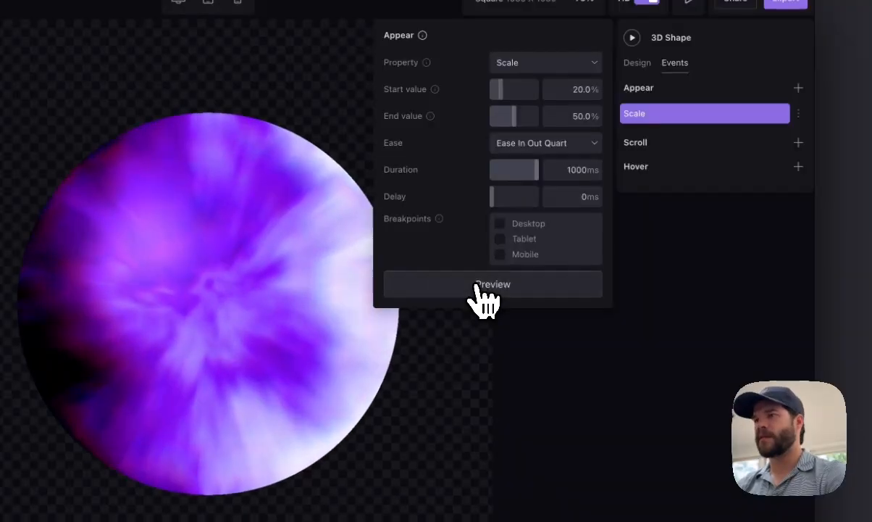
{"action": "left_click", "coordinate": [545, 158]}
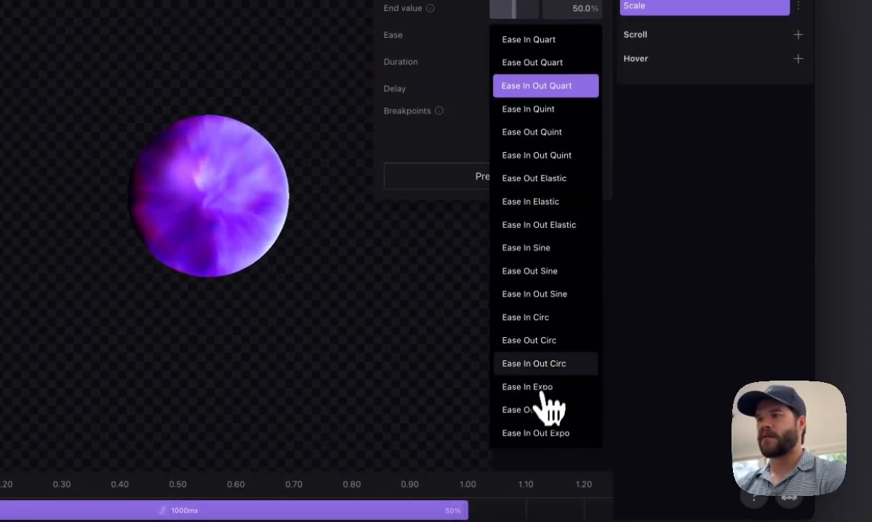
{"action": "left_click", "coordinate": [547, 343]}
{"action": "left_click", "coordinate": [513, 181]}
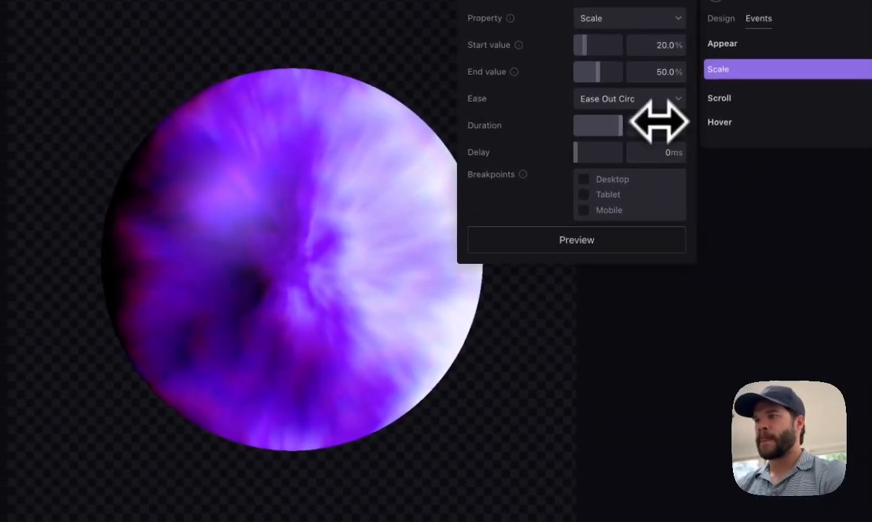
{"action": "left_click", "coordinate": [661, 129]}
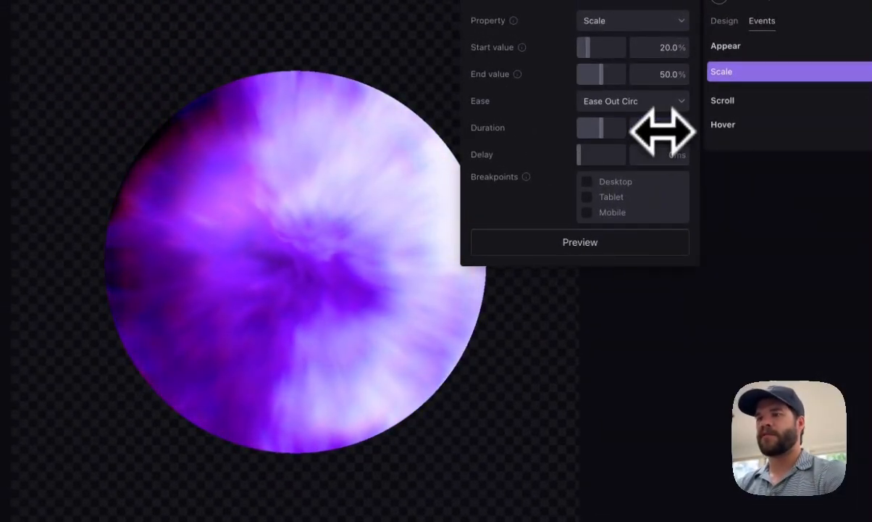
{"action": "left_click", "coordinate": [598, 246]}
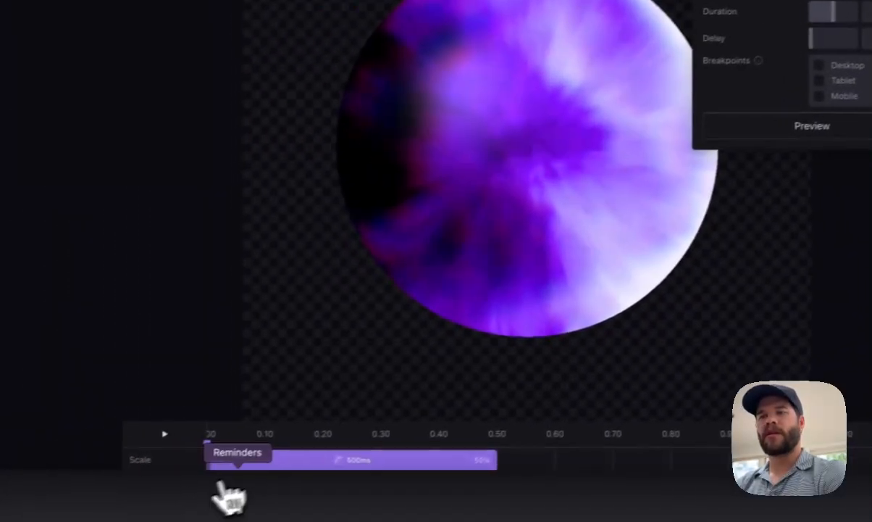
Adjust the Scale event's bar on the timeline, and reopen the event to preview its timing.
{"action": "left_click_drag", "start_coordinate": [283, 465], "coordinate": [463, 461]}
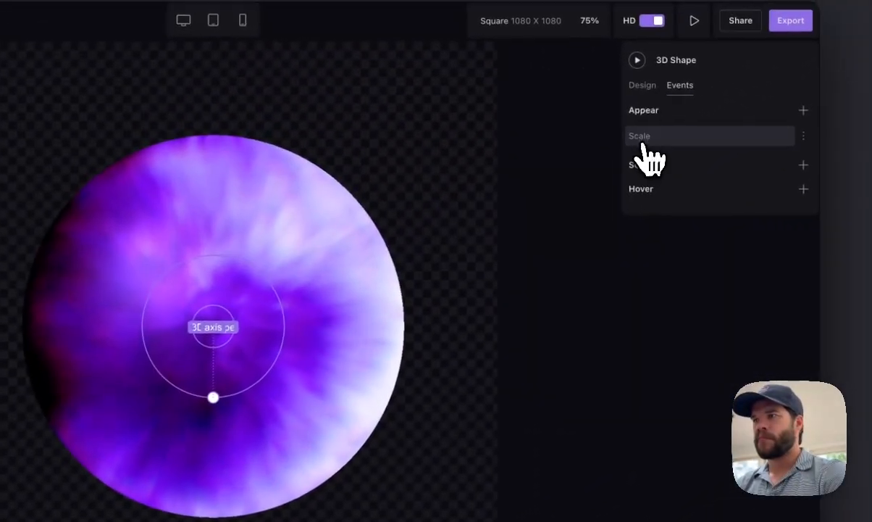
{"action": "left_click", "coordinate": [643, 139]}
{"action": "left_click", "coordinate": [471, 394]}
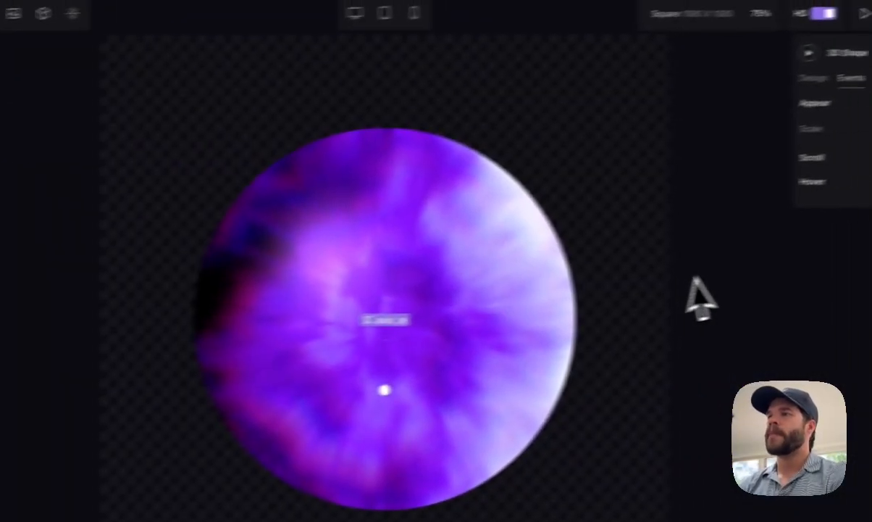
{"action": "left_click", "coordinate": [644, 279]}
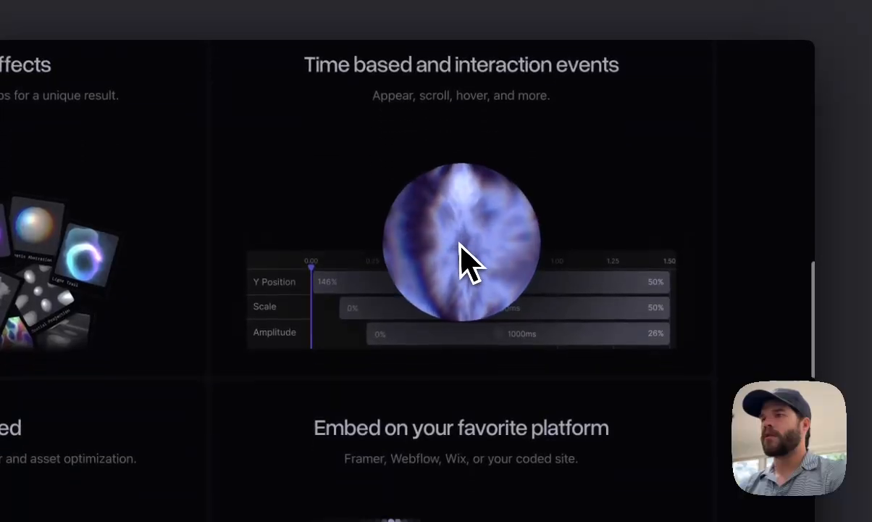
Examine the animated sphere in the "Time based and interaction events" section of the Unicorn Studio website.
{"action": "scroll", "coordinate": [460, 244], "scroll_direction": "up", "scroll_amount": 3}
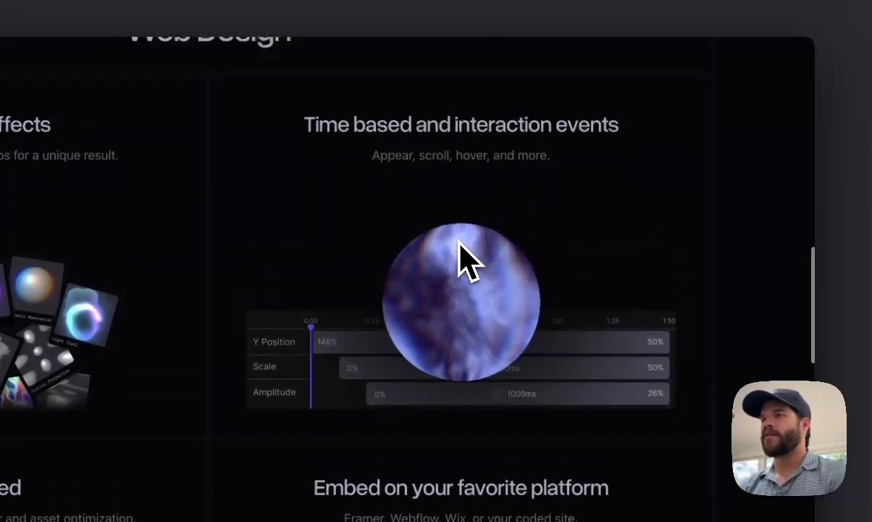
{"action": "scroll", "coordinate": [621, 244], "scroll_direction": "down", "scroll_amount": 5}
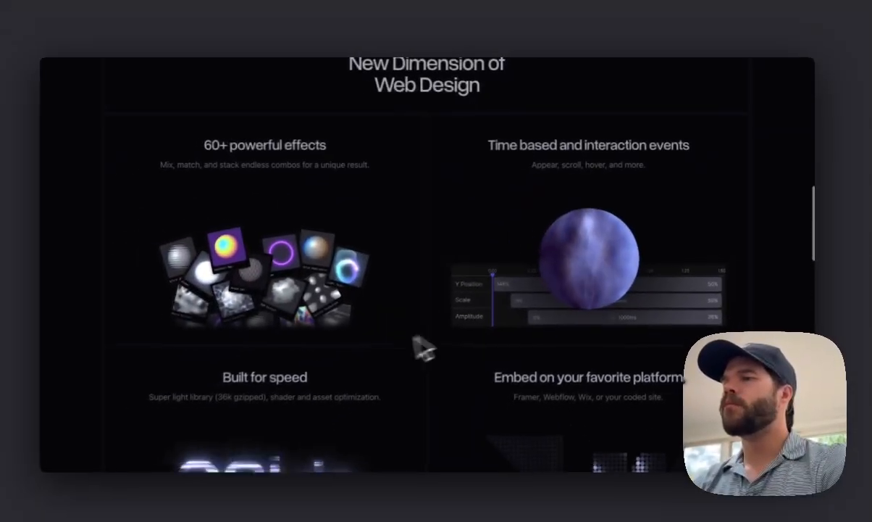
{"action": "scroll", "coordinate": [390, 360], "scroll_direction": "up", "scroll_amount": 3}
{"action": "scroll", "coordinate": [389, 361], "scroll_direction": "down", "scroll_amount": 5}
{"action": "scroll", "coordinate": [389, 360], "scroll_direction": "up", "scroll_amount": 4}
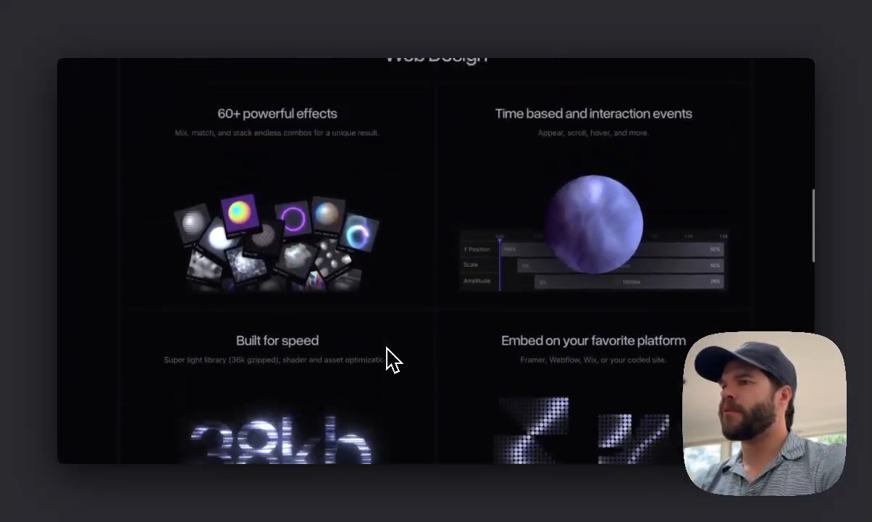
{"action": "scroll", "coordinate": [389, 361], "scroll_direction": "down", "scroll_amount": 2}
{"action": "scroll", "coordinate": [389, 360], "scroll_direction": "down", "scroll_amount": 3}
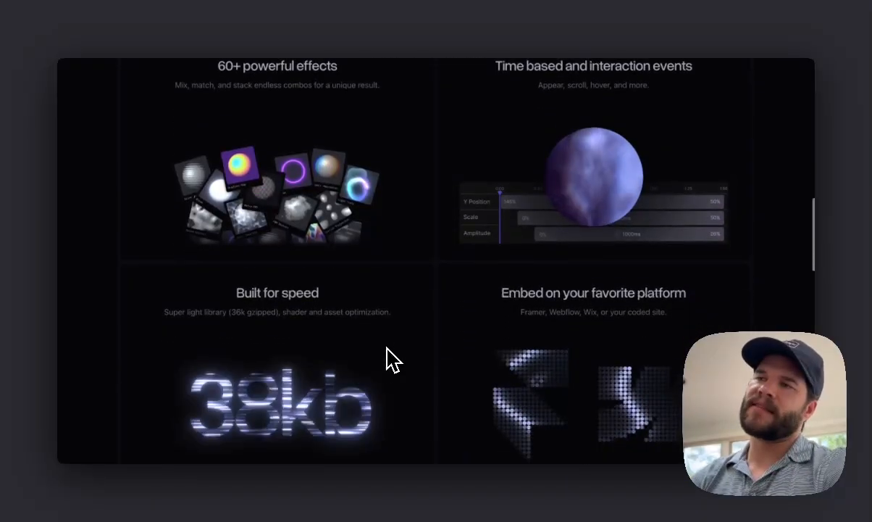
{"action": "scroll", "coordinate": [389, 360], "scroll_direction": "up", "scroll_amount": 4}
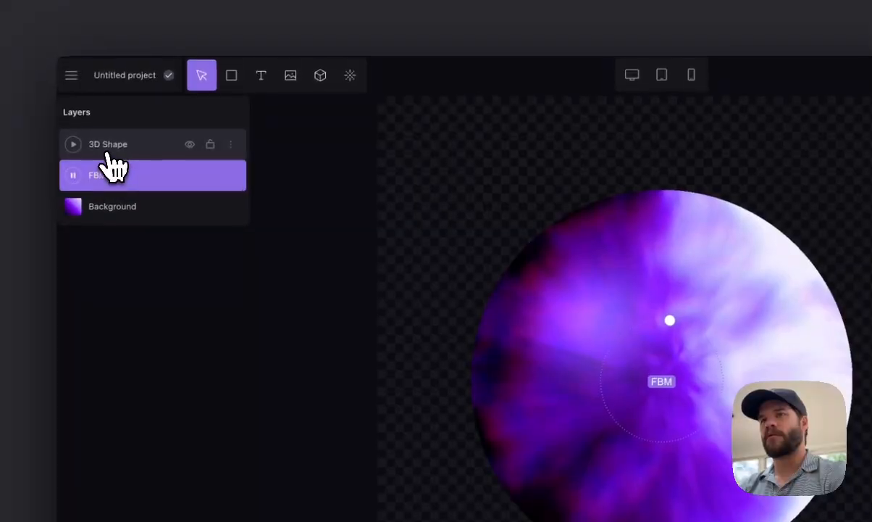
Move the FBM effect's center just beyond the canvas's left edge, at about X -5.7% and Y 52.7%.
{"action": "left_click", "coordinate": [108, 149]}
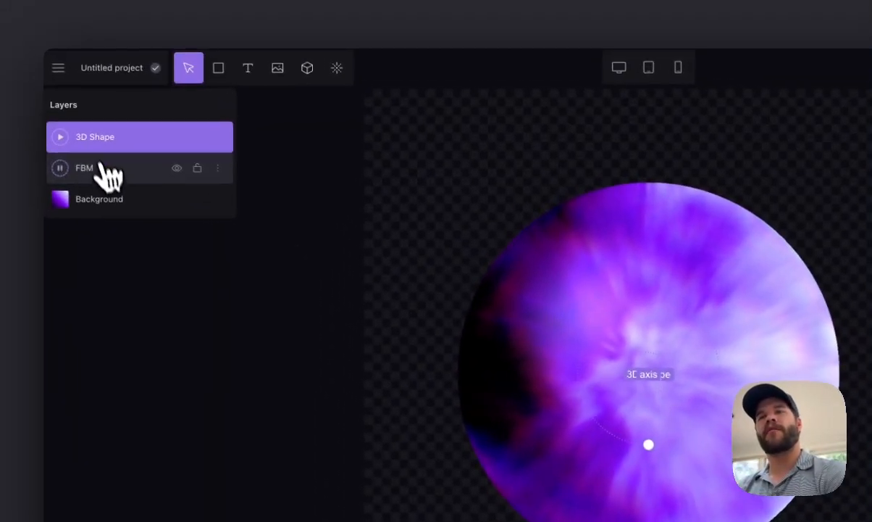
{"action": "left_click", "coordinate": [117, 187]}
{"action": "left_click_drag", "start_coordinate": [660, 381], "coordinate": [507, 381]}
{"action": "left_click_drag", "start_coordinate": [381, 272], "coordinate": [335, 253]}
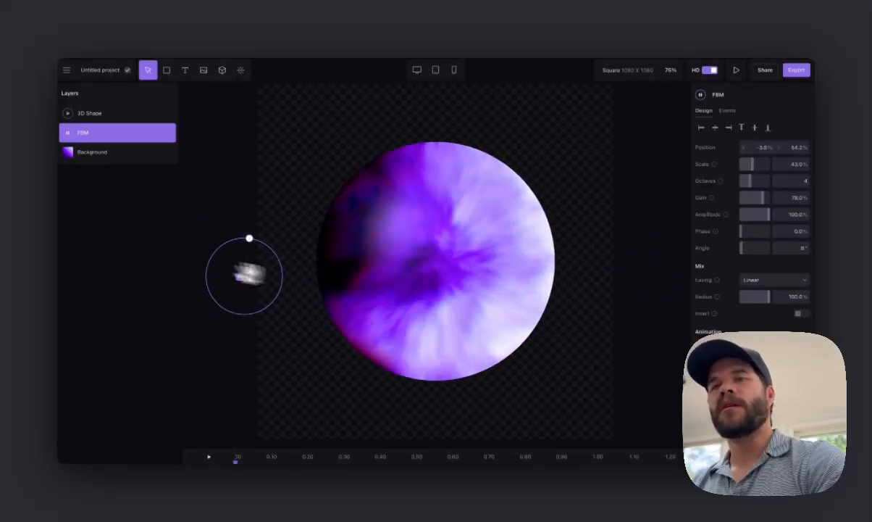
{"action": "left_click_drag", "start_coordinate": [216, 261], "coordinate": [228, 263]}
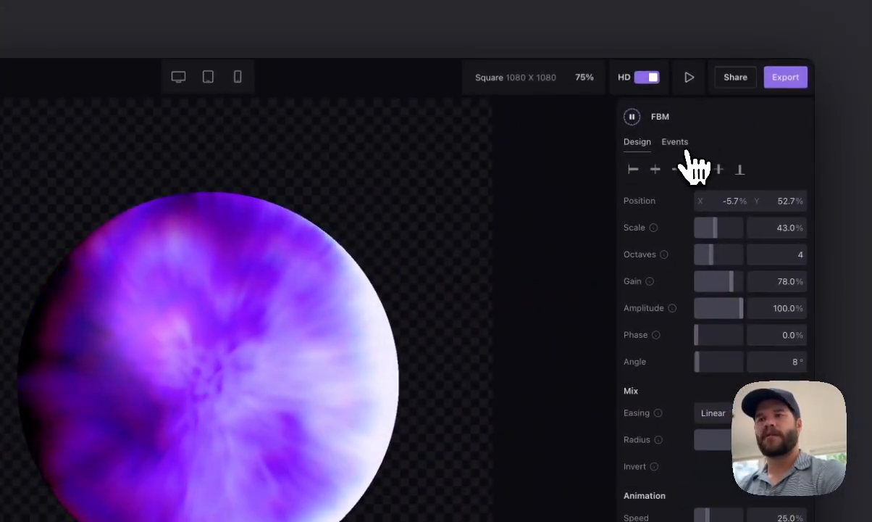
Add a Scroll event to the FBM layer in Scroll In View mode, animating Position to X 100%.
{"action": "left_click", "coordinate": [681, 147]}
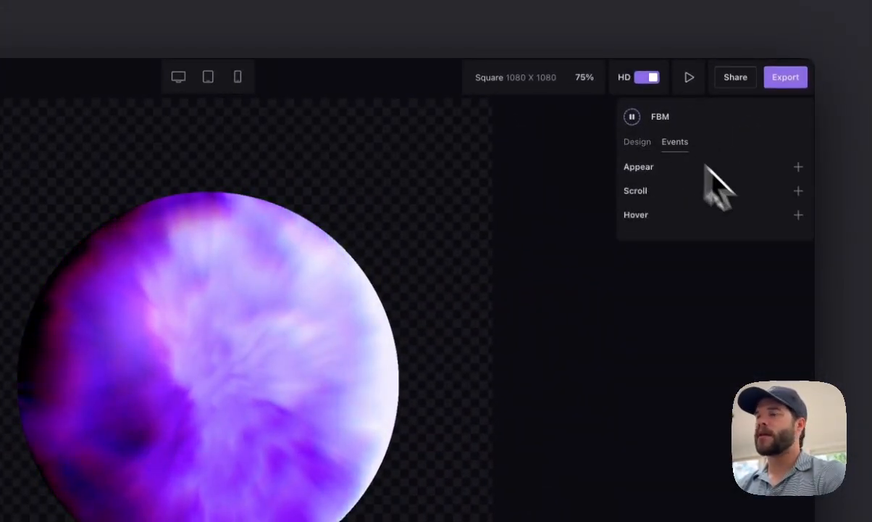
{"action": "left_click", "coordinate": [799, 190]}
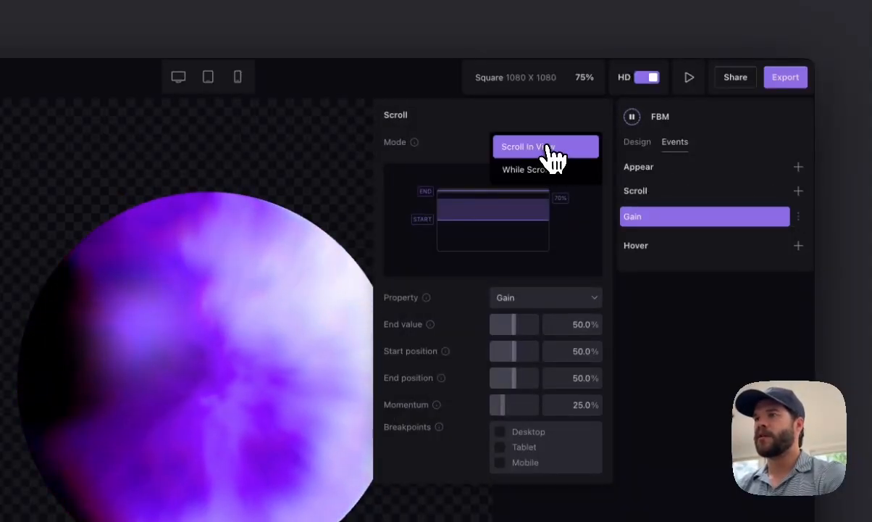
{"action": "left_click", "coordinate": [548, 148]}
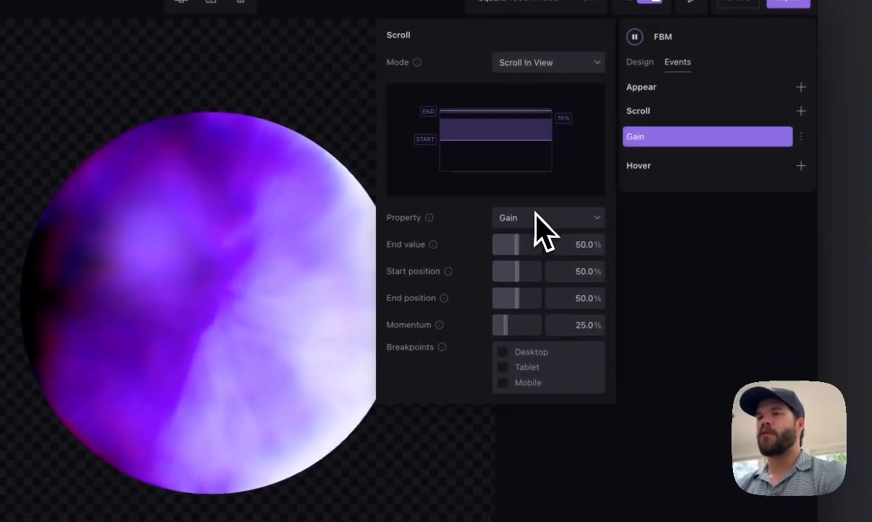
{"action": "left_click", "coordinate": [536, 299]}
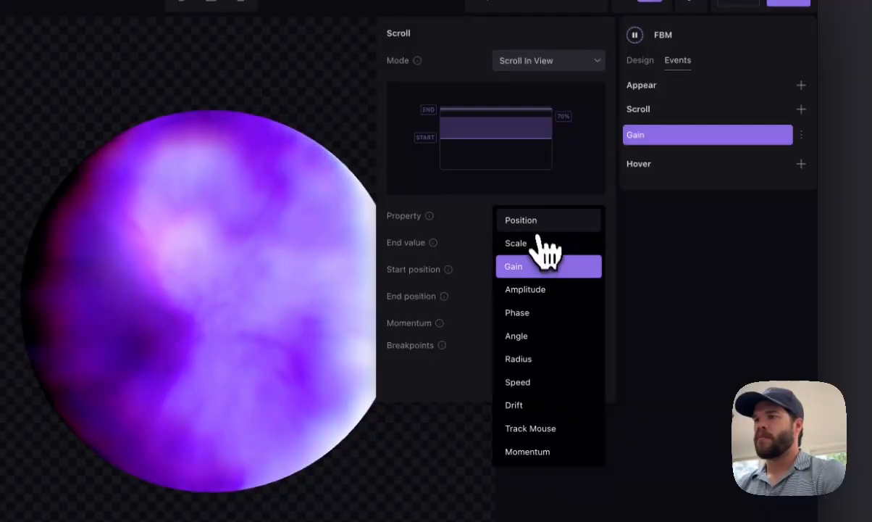
{"action": "left_click", "coordinate": [535, 221]}
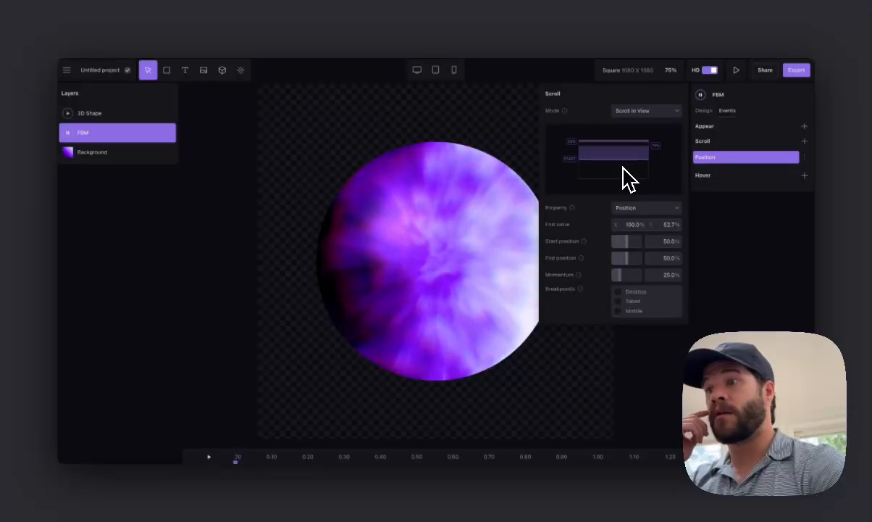
Scroll the canvas up and down to test the FBM layer's Position scroll event.
{"action": "scroll", "coordinate": [461, 195], "scroll_direction": "down", "scroll_amount": 1}
{"action": "scroll", "coordinate": [462, 196], "scroll_direction": "up", "scroll_amount": 3}
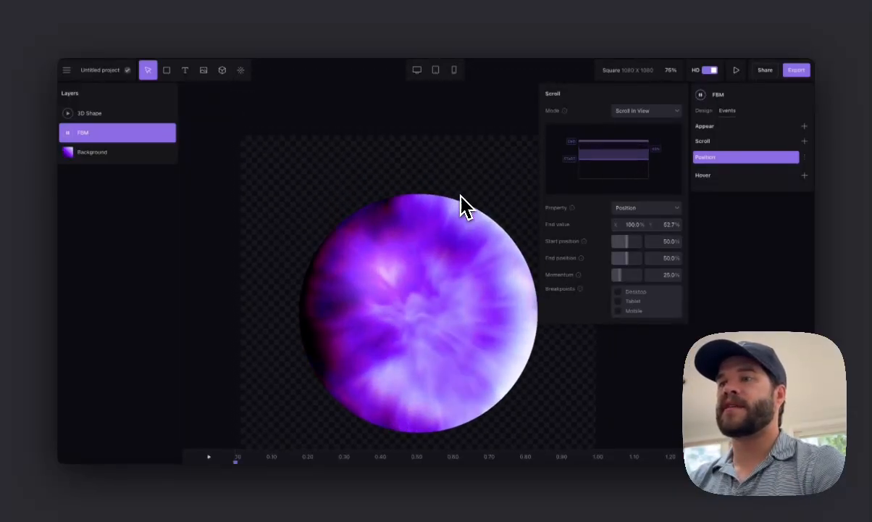
{"action": "scroll", "coordinate": [462, 196], "scroll_direction": "up", "scroll_amount": 3}
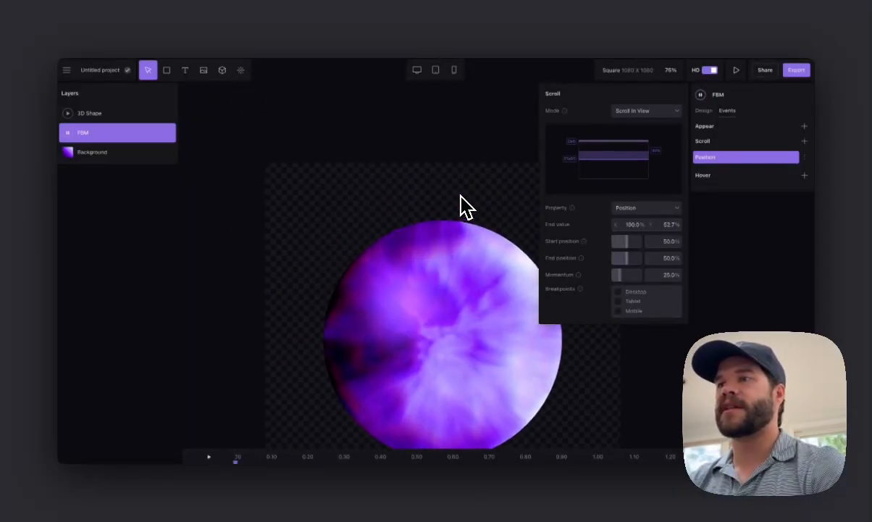
{"action": "scroll", "coordinate": [462, 195], "scroll_direction": "down", "scroll_amount": 2}
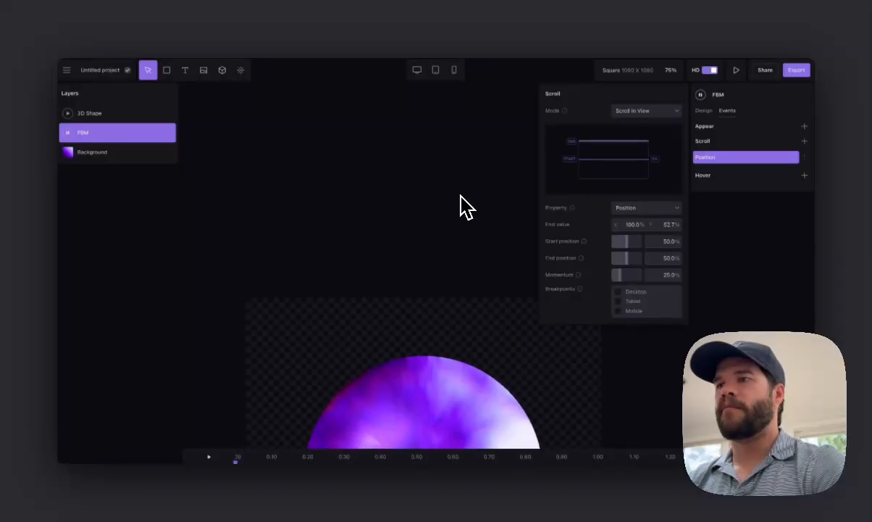
{"action": "scroll", "coordinate": [461, 196], "scroll_direction": "down", "scroll_amount": 2}
{"action": "scroll", "coordinate": [461, 195], "scroll_direction": "up", "scroll_amount": 4}
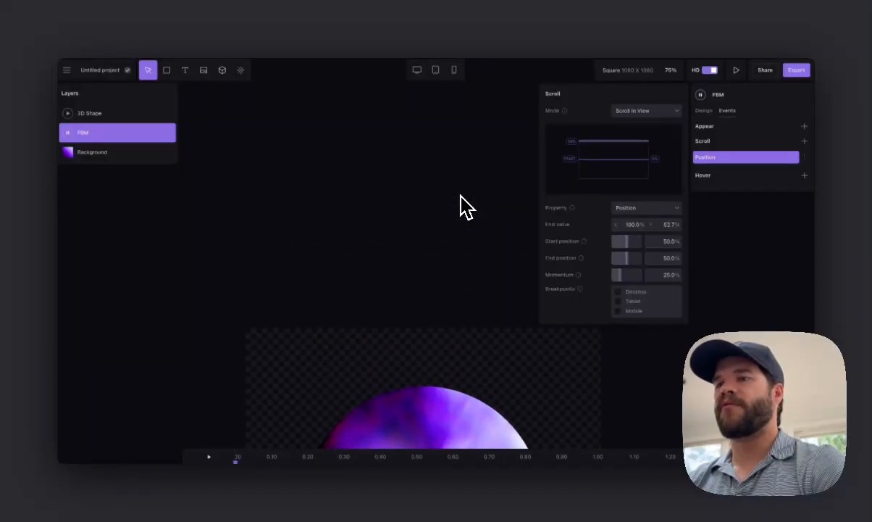
{"action": "scroll", "coordinate": [461, 195], "scroll_direction": "down", "scroll_amount": 4}
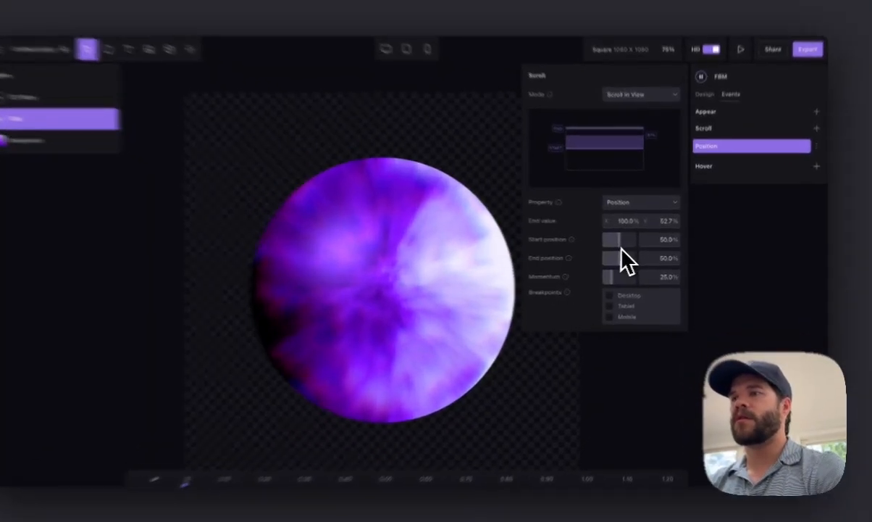
Set the scroll event's start and end positions to 100% and its momentum to about 54%.
{"action": "left_click_drag", "start_coordinate": [621, 245], "coordinate": [638, 240]}
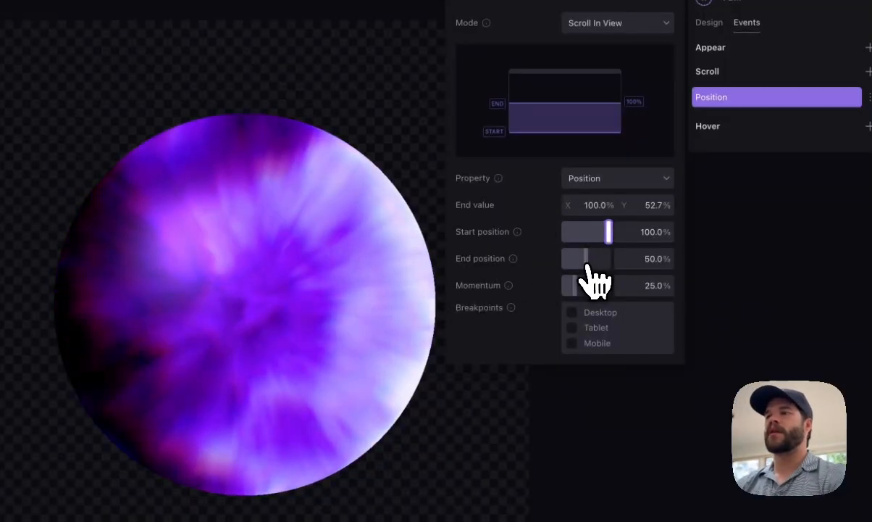
{"action": "left_click_drag", "start_coordinate": [586, 260], "coordinate": [645, 274]}
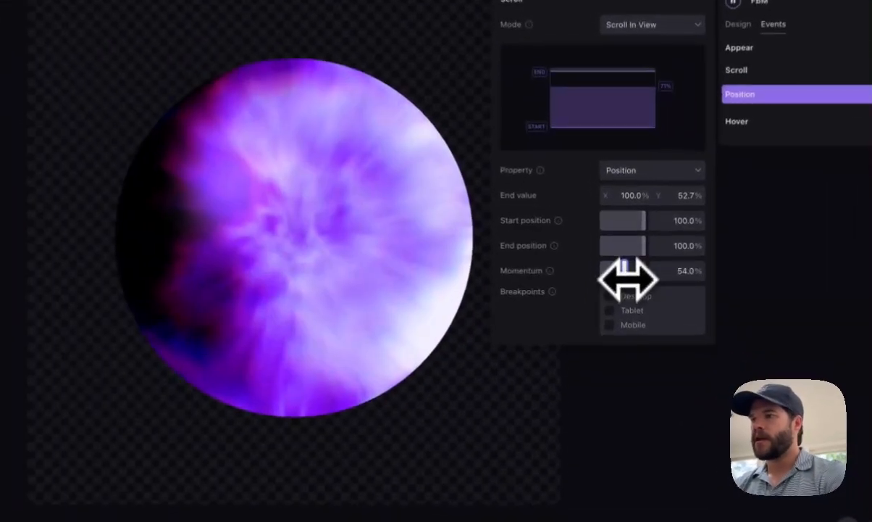
{"action": "left_click_drag", "start_coordinate": [621, 275], "coordinate": [627, 276]}
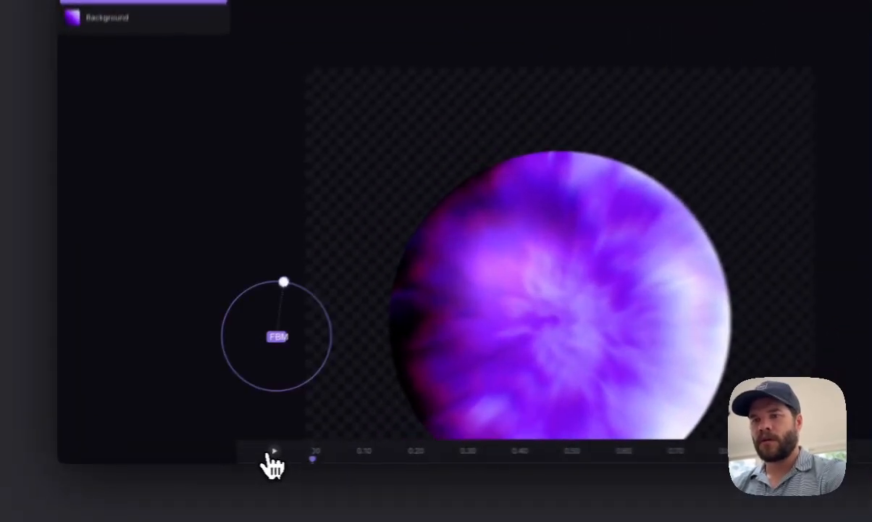
Test the scene's animation, and compare it with the interactive sphere on the Unicorn Studio website.
{"action": "left_click", "coordinate": [210, 444]}
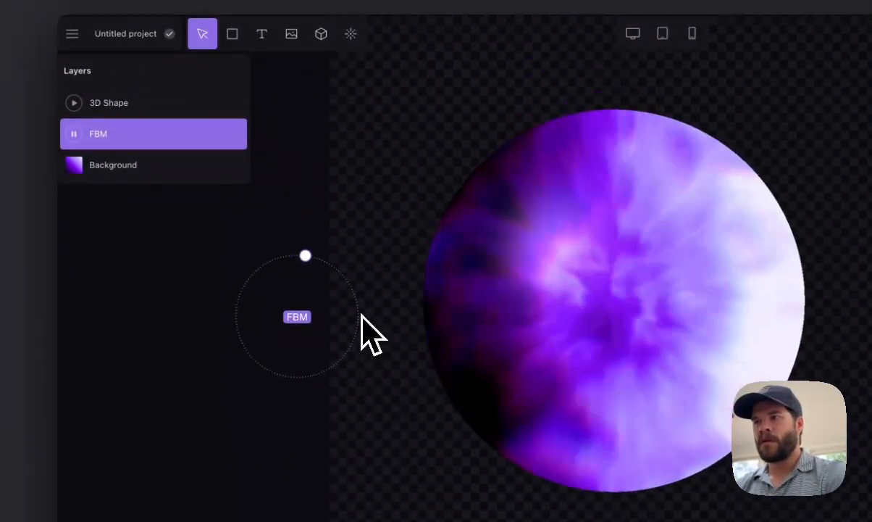
{"action": "scroll", "coordinate": [362, 315], "scroll_direction": "up", "scroll_amount": 1}
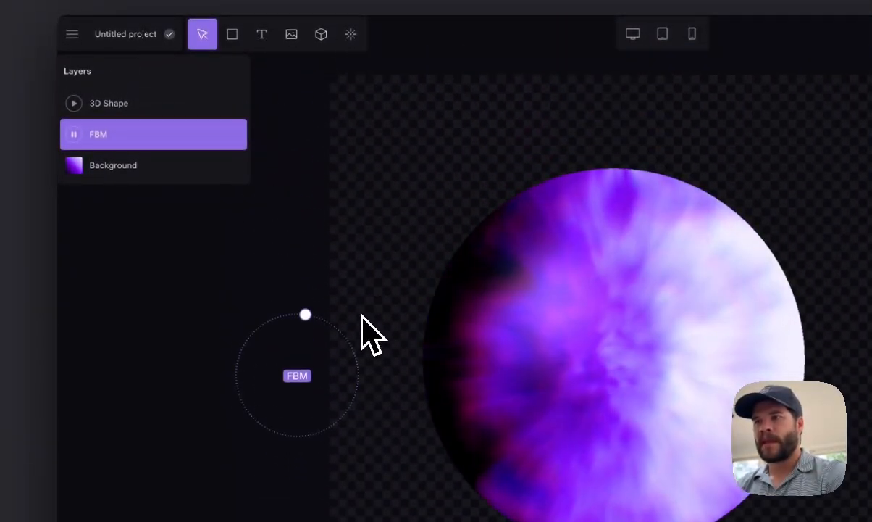
{"action": "left_click", "coordinate": [328, 261]}
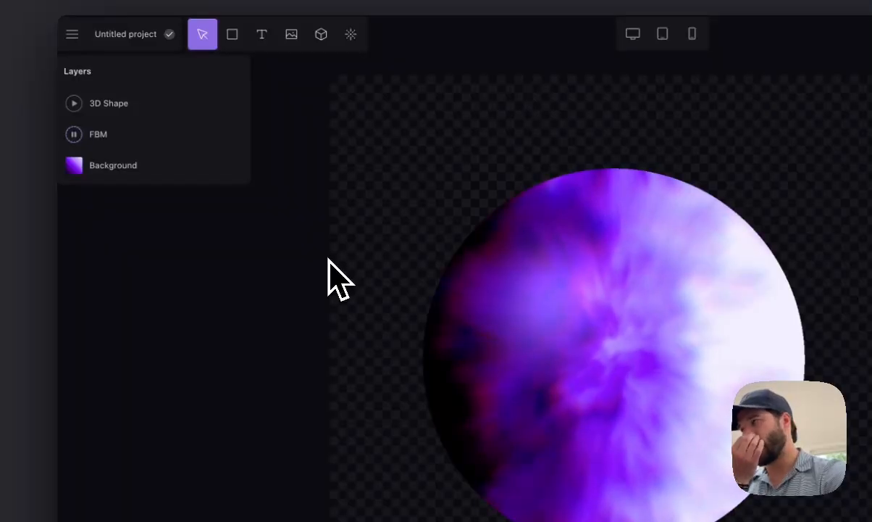
{"action": "left_click", "coordinate": [132, 139]}
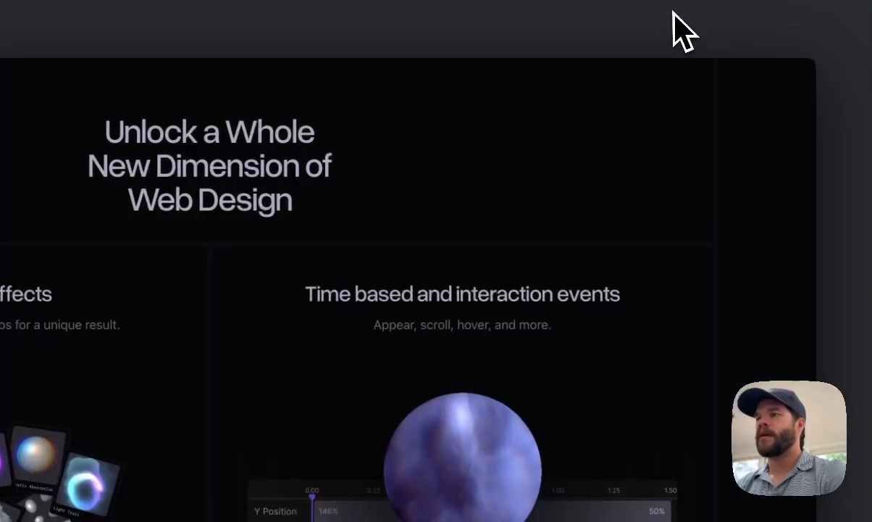
{"action": "scroll", "coordinate": [496, 432], "scroll_direction": "down", "scroll_amount": 2}
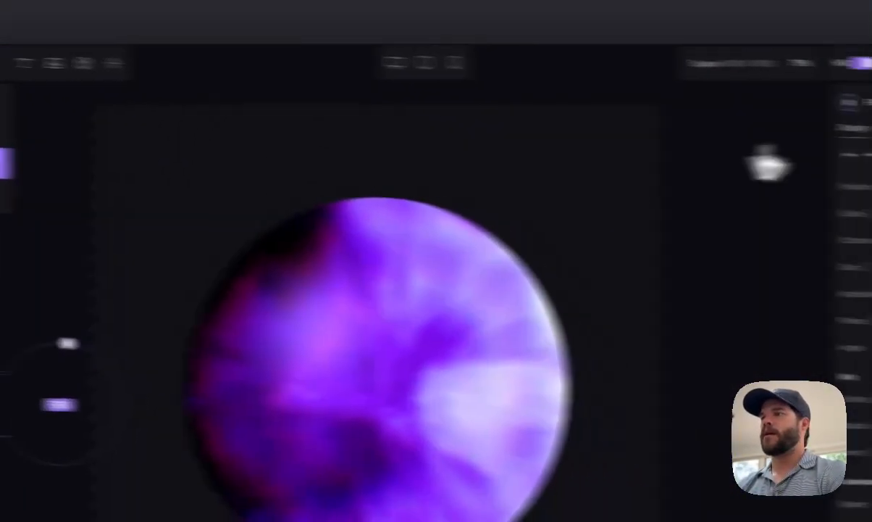
Add a Hover event to the FBM layer that animates Speed with a hover value of 125%.
{"action": "left_click", "coordinate": [697, 118]}
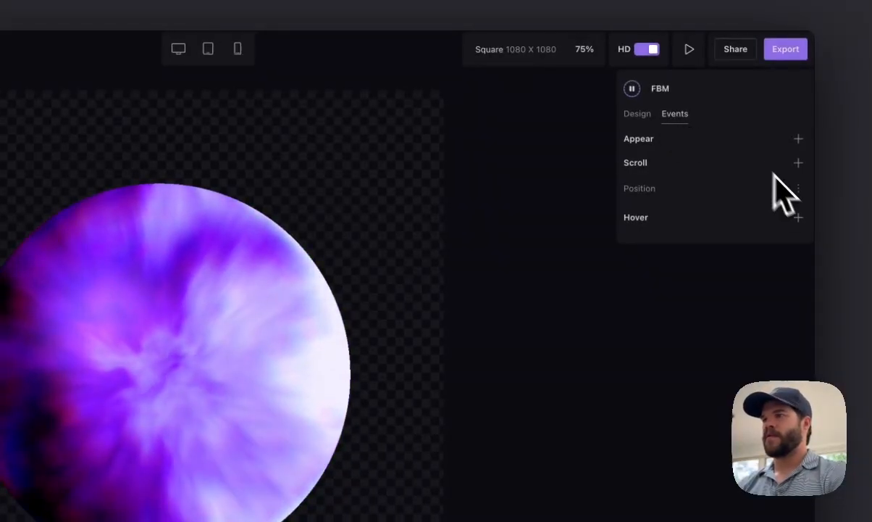
{"action": "left_click", "coordinate": [798, 217]}
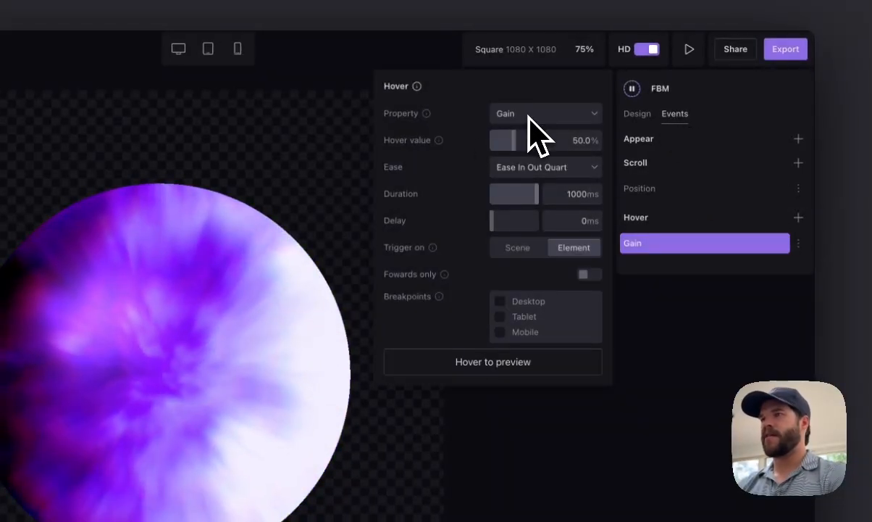
{"action": "left_click", "coordinate": [536, 118]}
{"action": "left_click", "coordinate": [528, 279]}
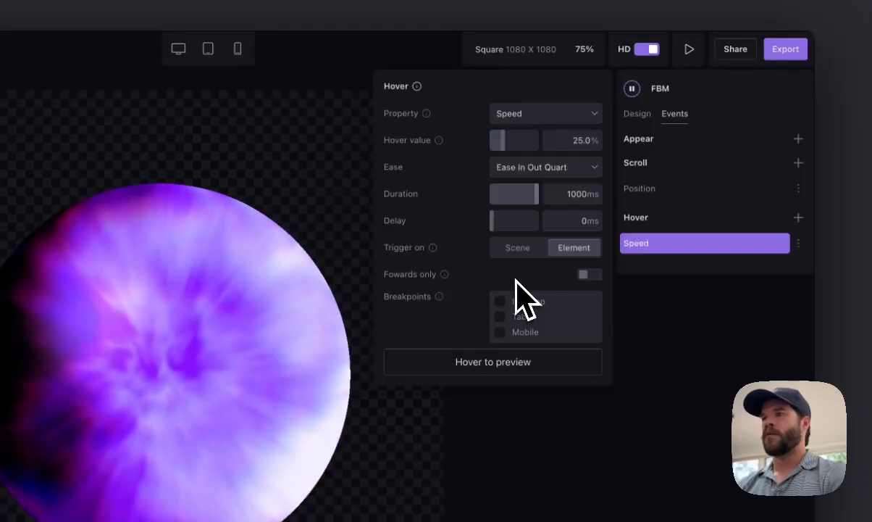
{"action": "left_click_drag", "start_coordinate": [502, 144], "coordinate": [537, 145]}
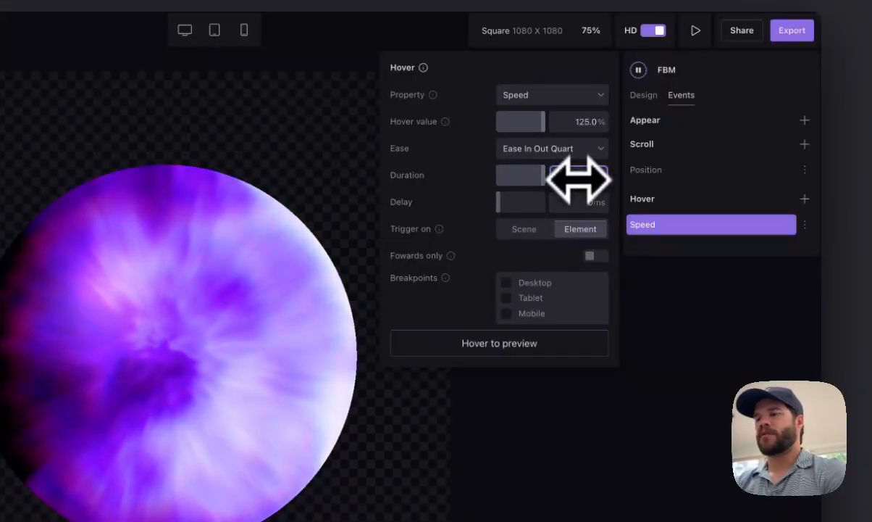
{"action": "key", "text": "Return"}
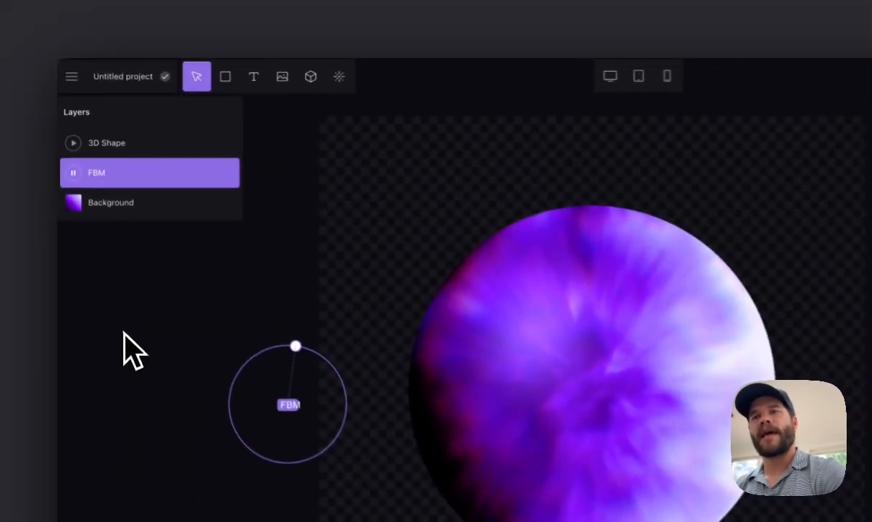
Add a Hover event to the Background layer that animates Scale.
{"action": "left_click", "coordinate": [92, 153]}
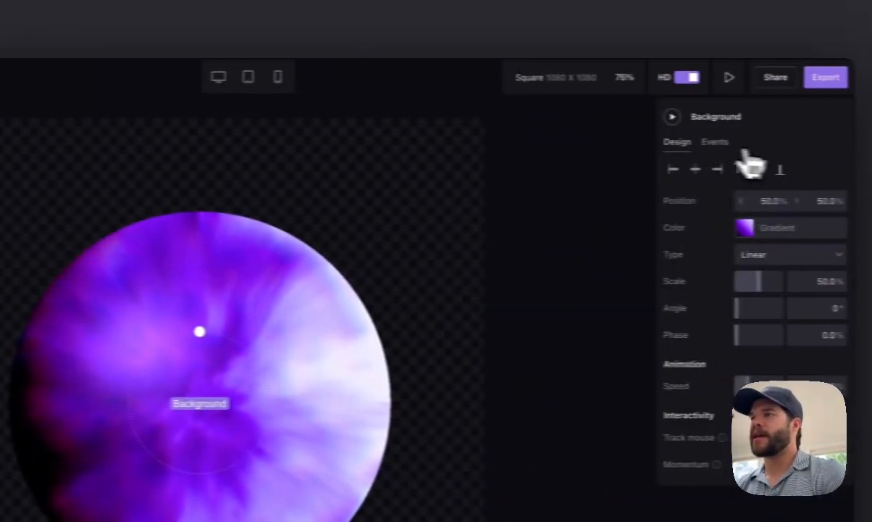
{"action": "left_click", "coordinate": [681, 144]}
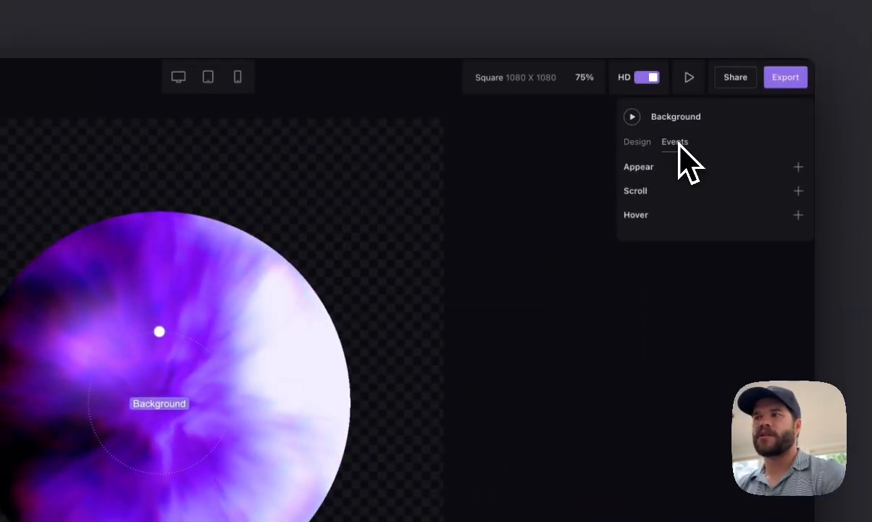
{"action": "left_click", "coordinate": [799, 215]}
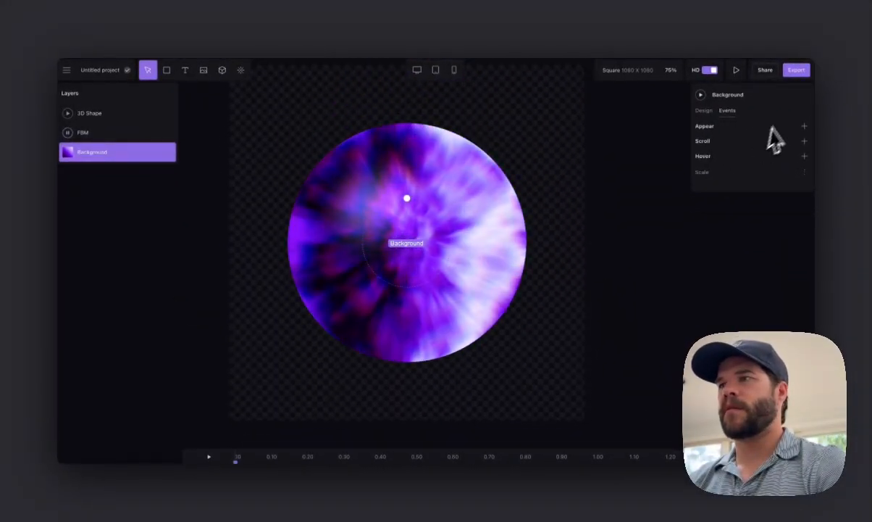
Publish the scene for embedding and check its live preview.
{"action": "left_click", "coordinate": [796, 69]}
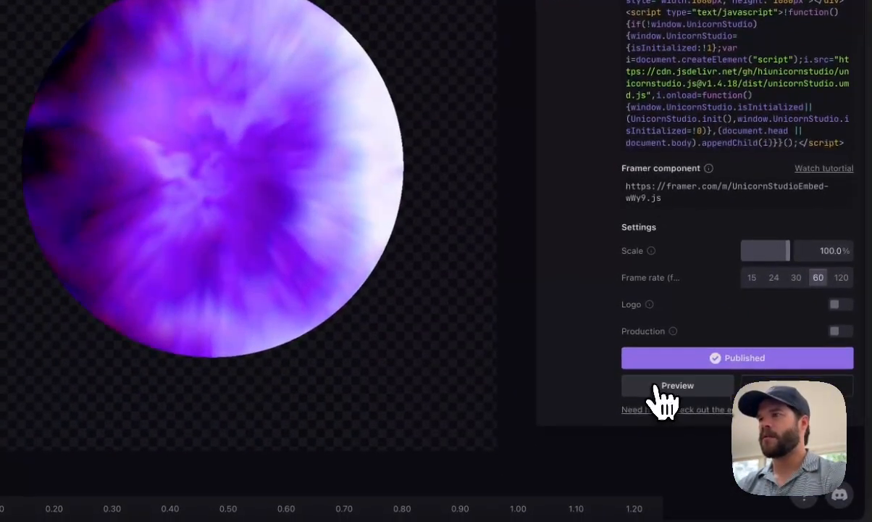
{"action": "left_click", "coordinate": [664, 392]}
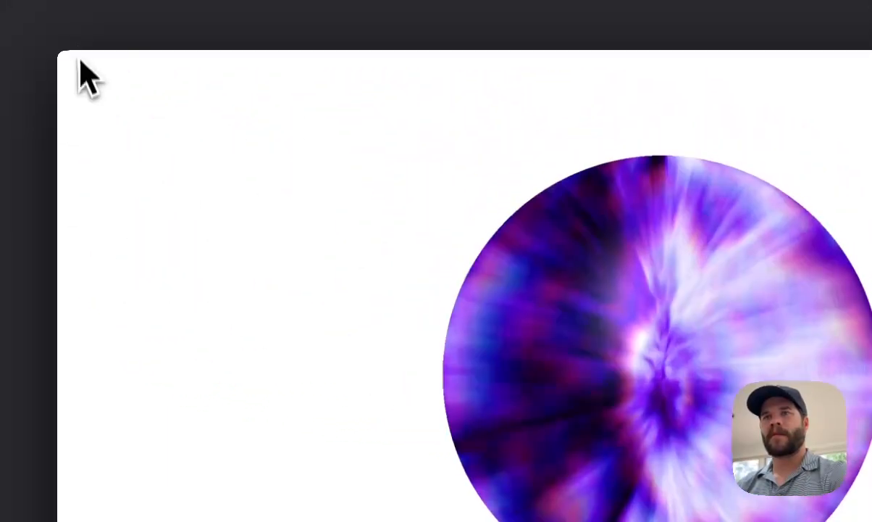
{"action": "left_click", "coordinate": [63, 41]}
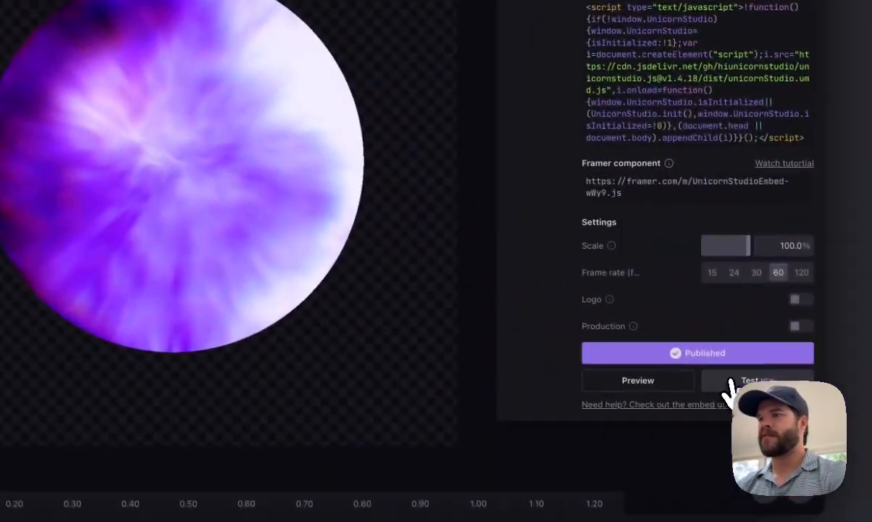
Open the scene's test view with a scene size of 0.5x and the scroll mode set to Scroll.
{"action": "left_click", "coordinate": [833, 427]}
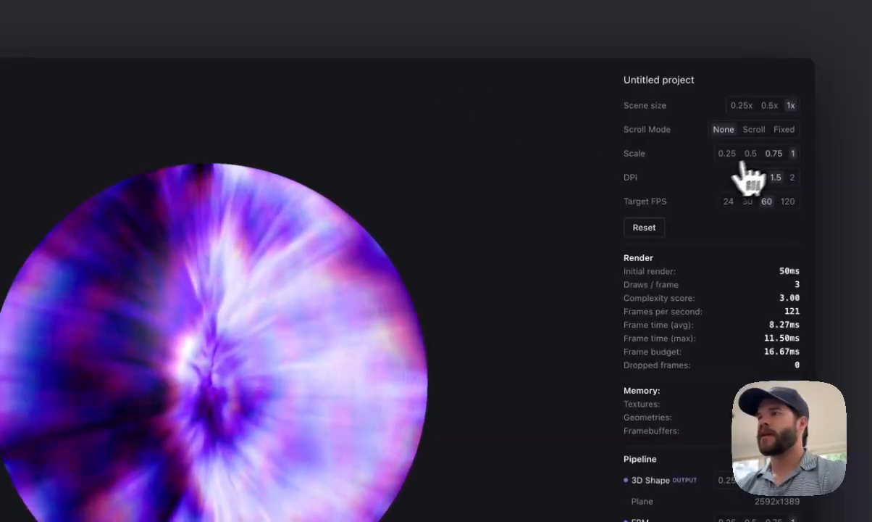
{"action": "left_click", "coordinate": [770, 105]}
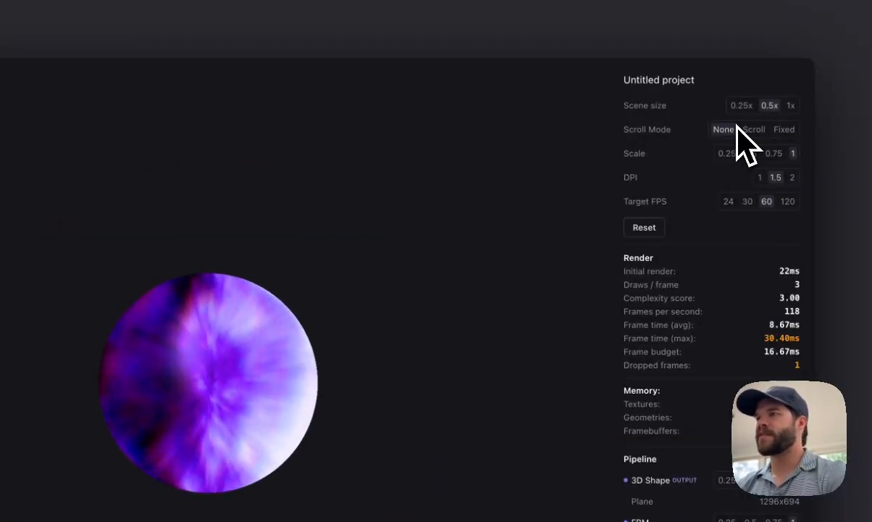
{"action": "left_click", "coordinate": [751, 131]}
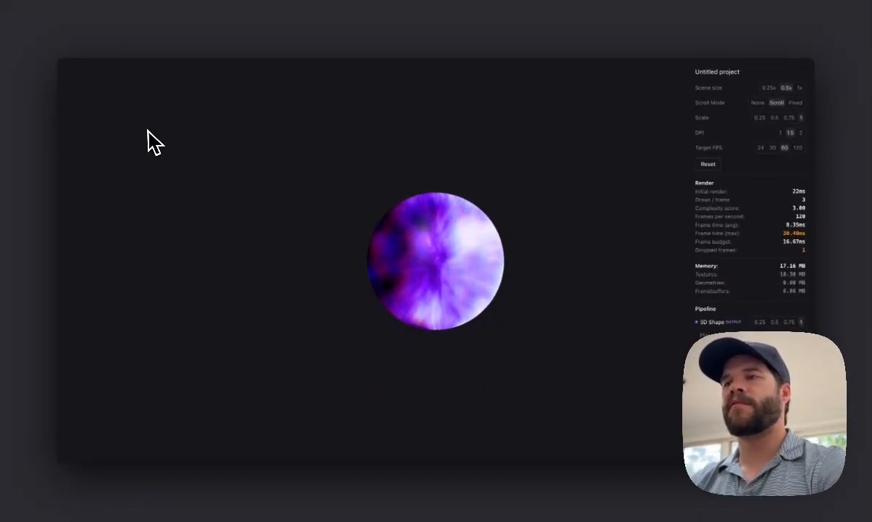
Scroll the test page up and down to check the sphere's scroll animation.
{"action": "scroll", "coordinate": [155, 143], "scroll_direction": "down", "scroll_amount": 3}
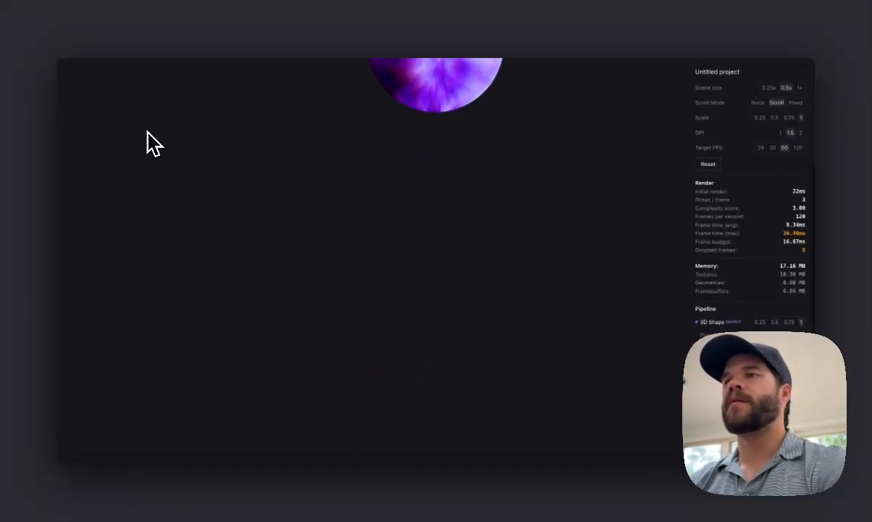
{"action": "scroll", "coordinate": [148, 132], "scroll_direction": "up", "scroll_amount": 3}
{"action": "scroll", "coordinate": [148, 132], "scroll_direction": "down", "scroll_amount": 2}
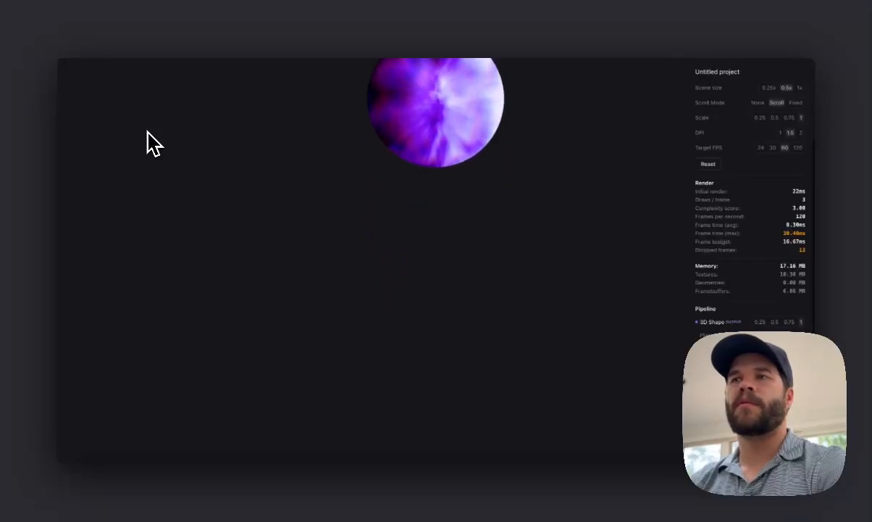
{"action": "scroll", "coordinate": [154, 143], "scroll_direction": "up", "scroll_amount": 3}
{"action": "scroll", "coordinate": [154, 142], "scroll_direction": "down", "scroll_amount": 3}
{"action": "scroll", "coordinate": [154, 143], "scroll_direction": "up", "scroll_amount": 3}
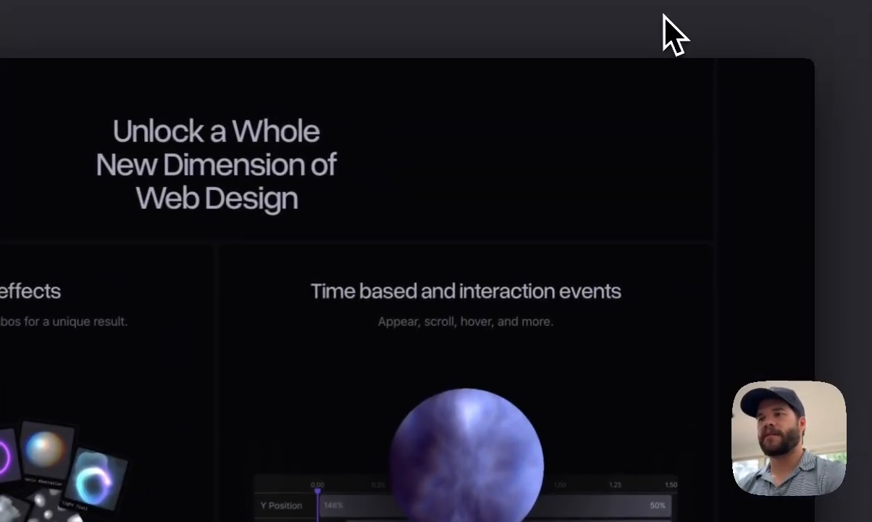
Examine the embedding, performance and video export sections of the Unicorn Studio website, trying the interactive platform logos.
{"action": "scroll", "coordinate": [335, 198], "scroll_direction": "down", "scroll_amount": 10}
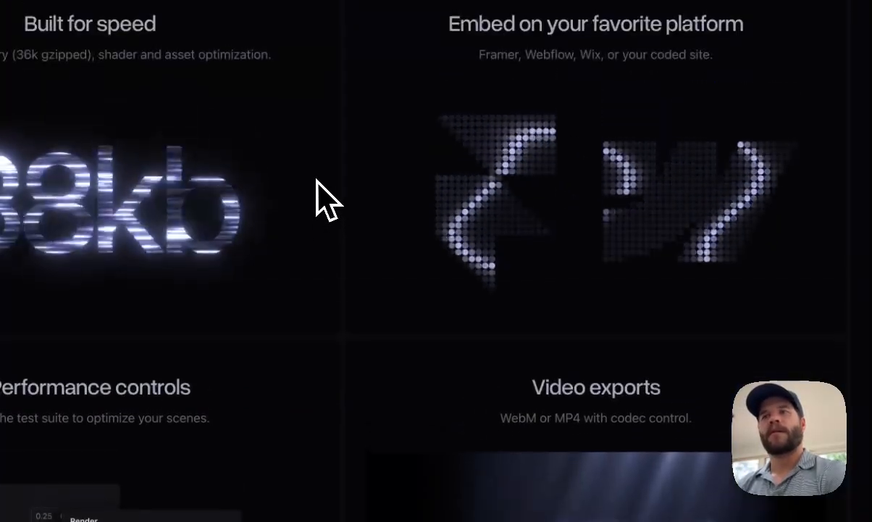
{"action": "left_click_drag", "start_coordinate": [171, 266], "coordinate": [443, 284]}
{"action": "left_click", "coordinate": [502, 259]}
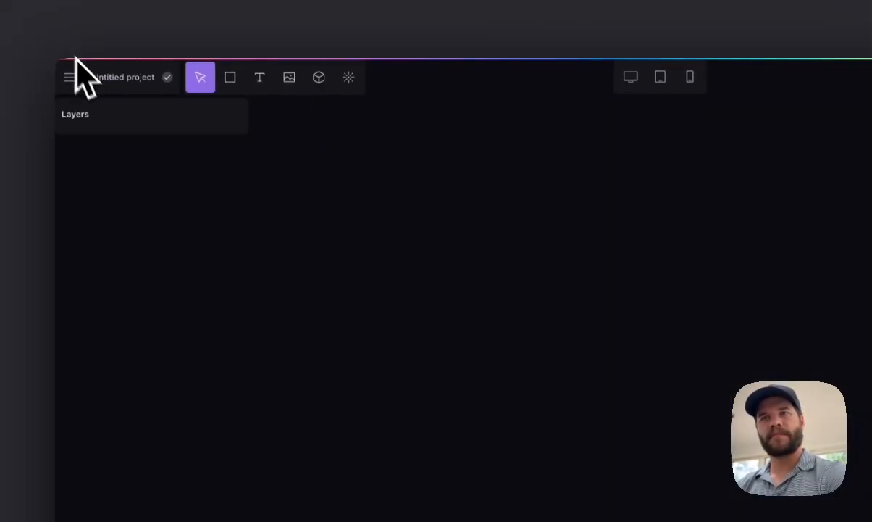
Return to the project dashboard and create a new project.
{"action": "left_click", "coordinate": [72, 77]}
{"action": "left_click", "coordinate": [90, 90]}
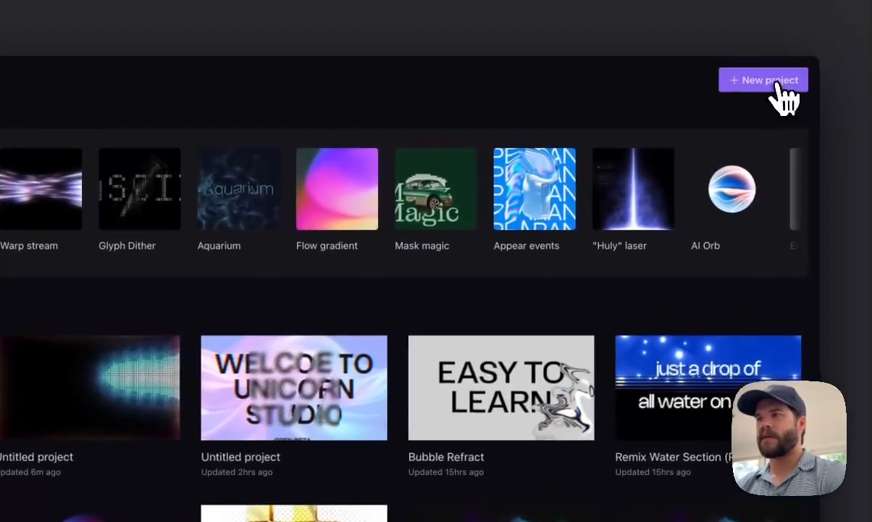
{"action": "left_click", "coordinate": [773, 82]}
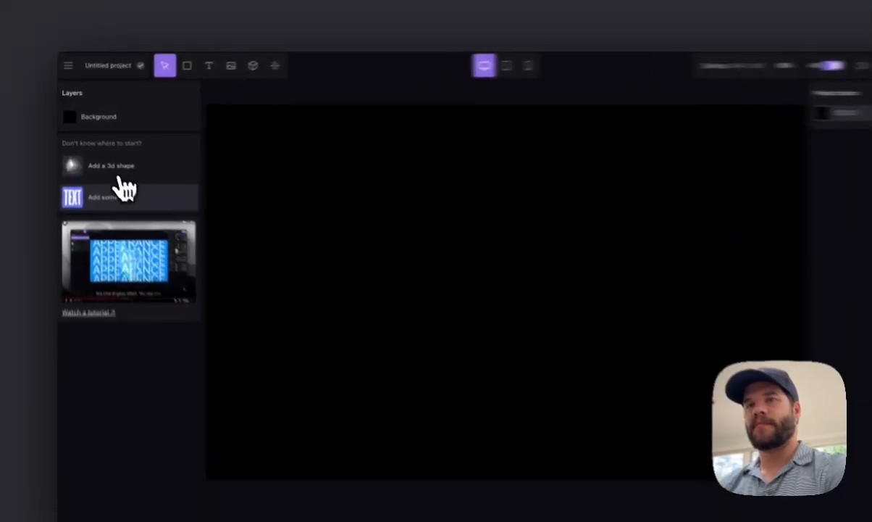
Add the starter text "ADD AN EFFECT", enlarge its box to 902 px wide and centre it on the canvas.
{"action": "left_click", "coordinate": [105, 179]}
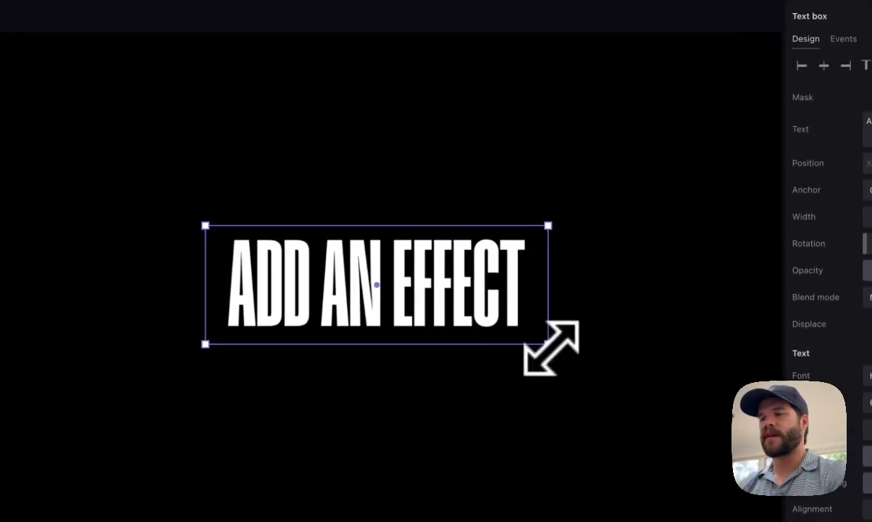
{"action": "left_click_drag", "start_coordinate": [555, 340], "coordinate": [725, 457]}
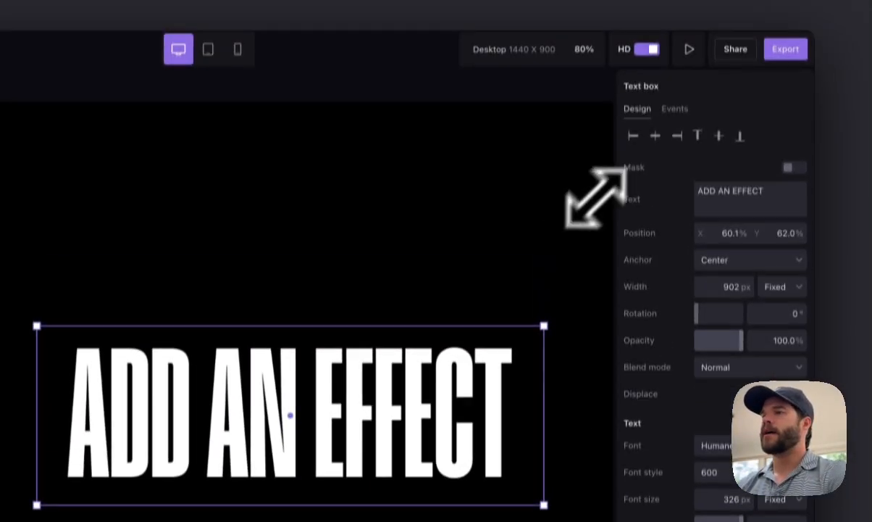
{"action": "left_click", "coordinate": [656, 11]}
{"action": "left_click", "coordinate": [719, 160]}
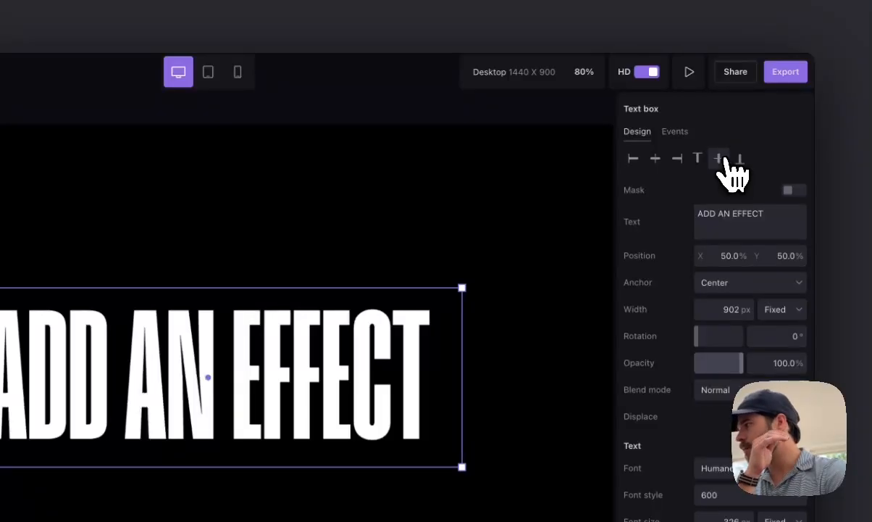
{"action": "left_click", "coordinate": [439, 218]}
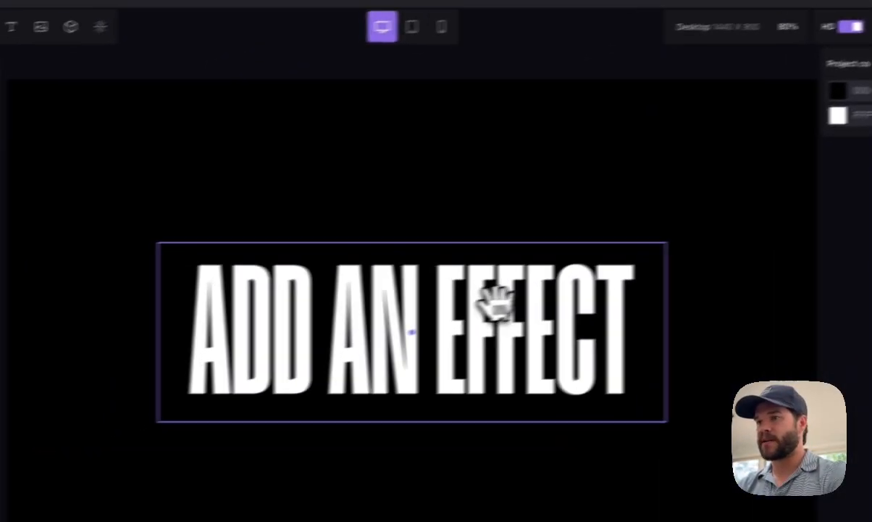
{"action": "left_click", "coordinate": [293, 348]}
{"action": "left_click", "coordinate": [294, 281]}
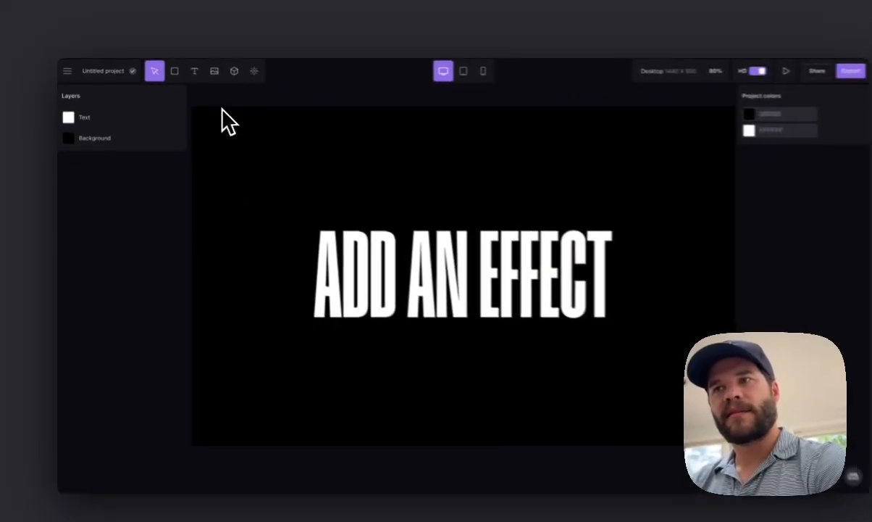
{"action": "left_click", "coordinate": [392, 284]}
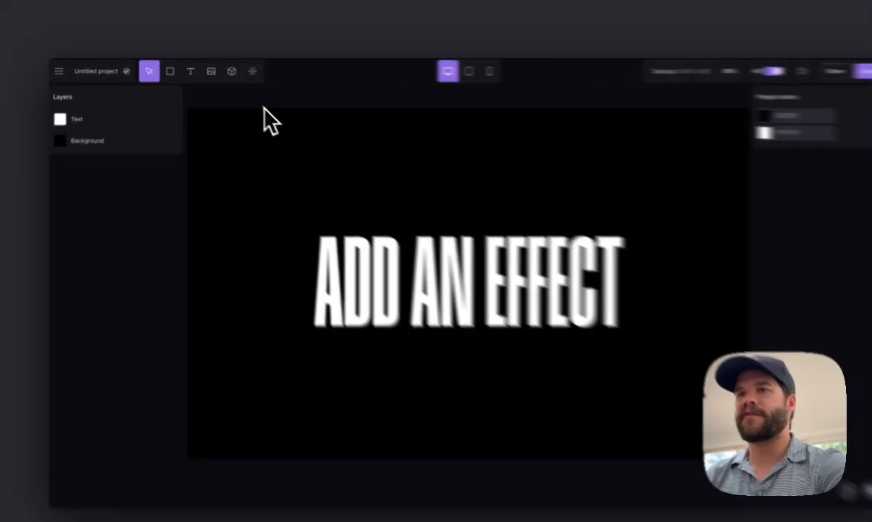
Search the effects library for "wis" and add the Wisps effect above the text.
{"action": "left_click", "coordinate": [241, 69]}
{"action": "left_click", "coordinate": [322, 102]}
{"action": "type", "text": "wis"}
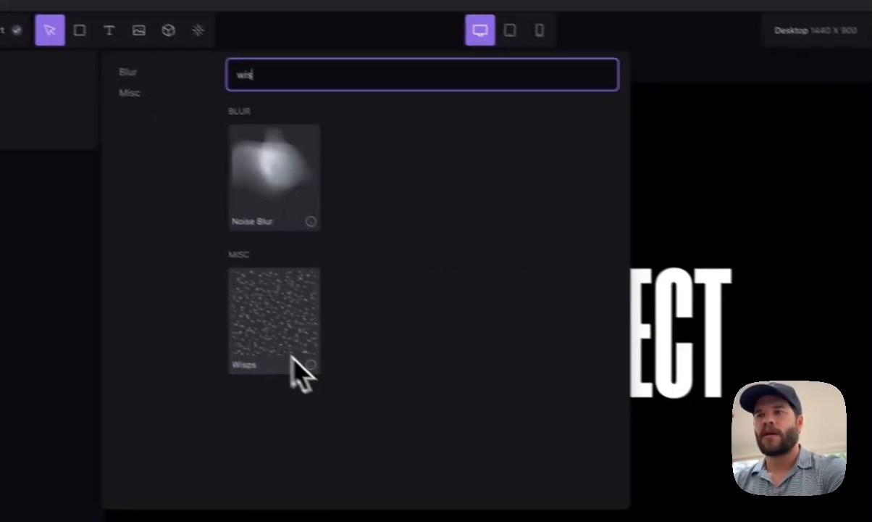
{"action": "left_click", "coordinate": [397, 395]}
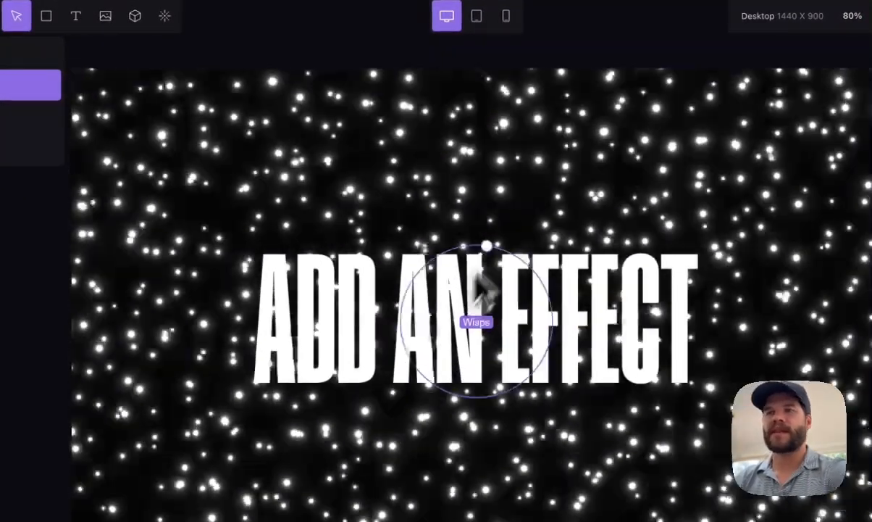
Adjust the Wisps effect to 34.6% scale, 45% brightness, 42% speed, 23% wander and 100% movement.
{"action": "mouse_move", "coordinate": [487, 245]}
{"action": "left_mouse_down"}
{"action": "mouse_move", "coordinate": [601, 113]}
{"action": "mouse_move", "coordinate": [454, 291]}
{"action": "mouse_move", "coordinate": [477, 251]}
{"action": "left_mouse_up"}
{"action": "left_click", "coordinate": [671, 84]}
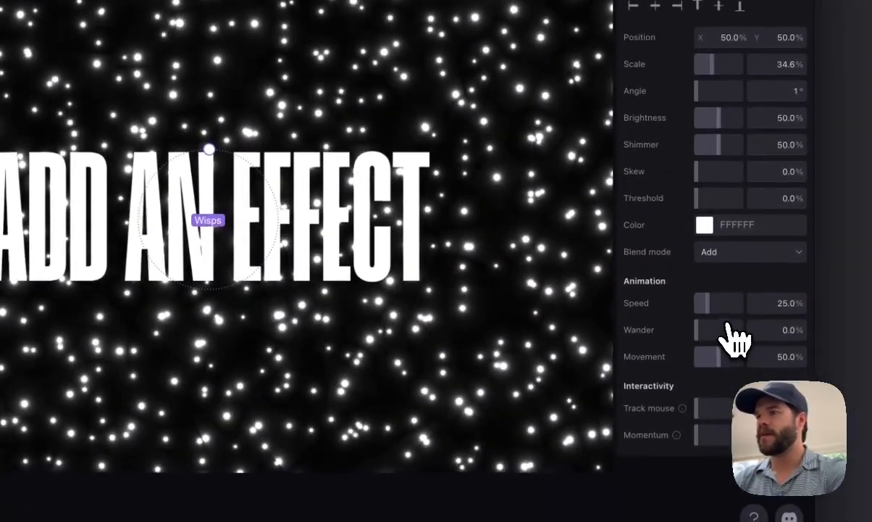
{"action": "left_click_drag", "start_coordinate": [746, 435], "coordinate": [751, 436]}
{"action": "left_click_drag", "start_coordinate": [745, 319], "coordinate": [787, 370]}
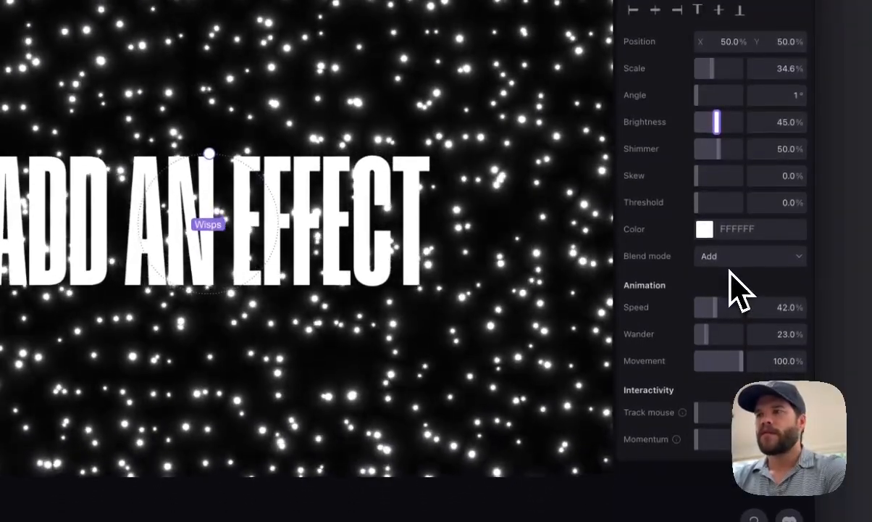
Set the Wisps blend mode to Multiply and adjust the effect's scale and angle on the canvas.
{"action": "left_click", "coordinate": [732, 259]}
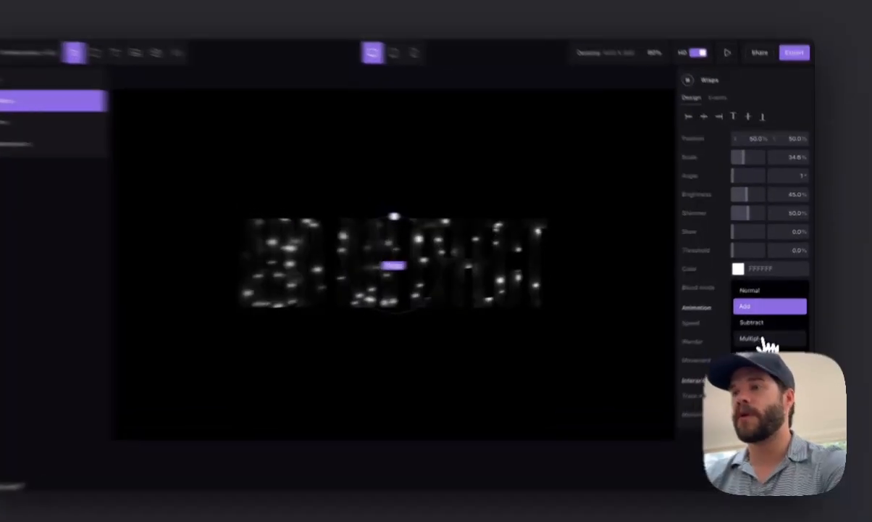
{"action": "left_click", "coordinate": [766, 328]}
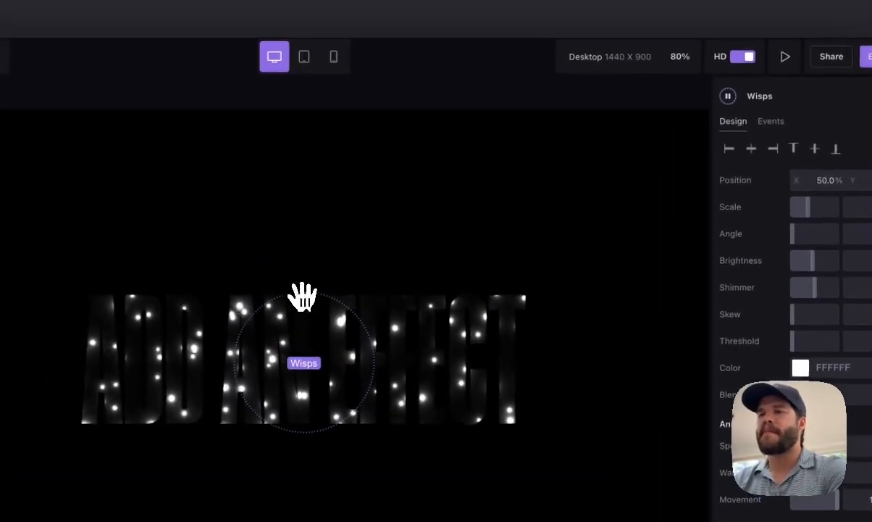
{"action": "left_click_drag", "start_coordinate": [209, 212], "coordinate": [414, 192]}
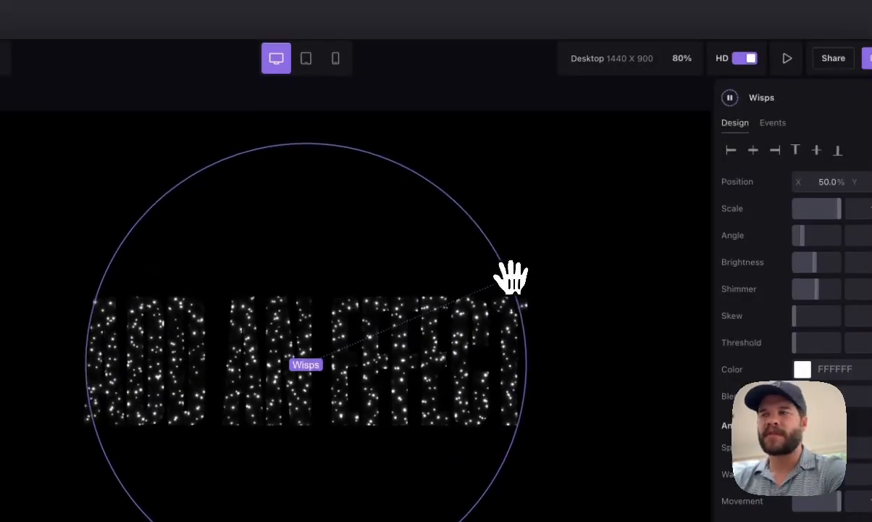
{"action": "left_click_drag", "start_coordinate": [512, 276], "coordinate": [373, 366]}
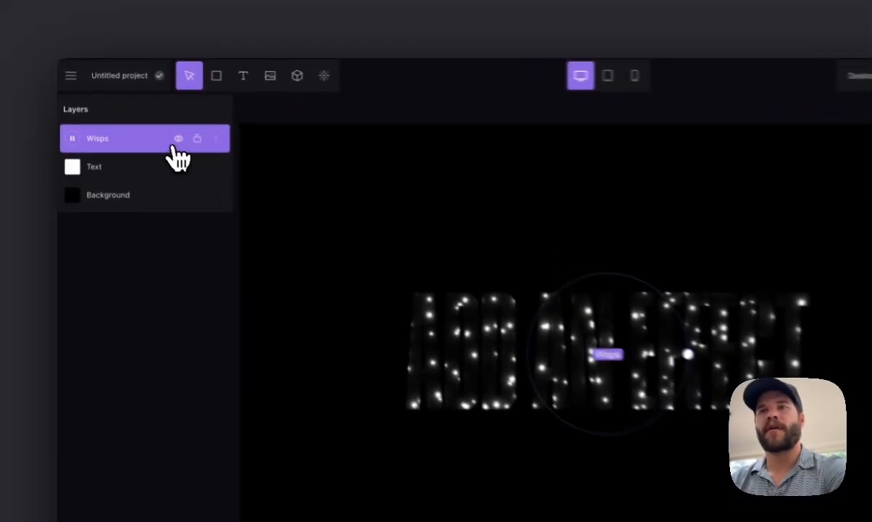
Move the Wisps effect beneath the Text layer and set its blend mode to Normal.
{"action": "left_click_drag", "start_coordinate": [138, 117], "coordinate": [119, 142]}
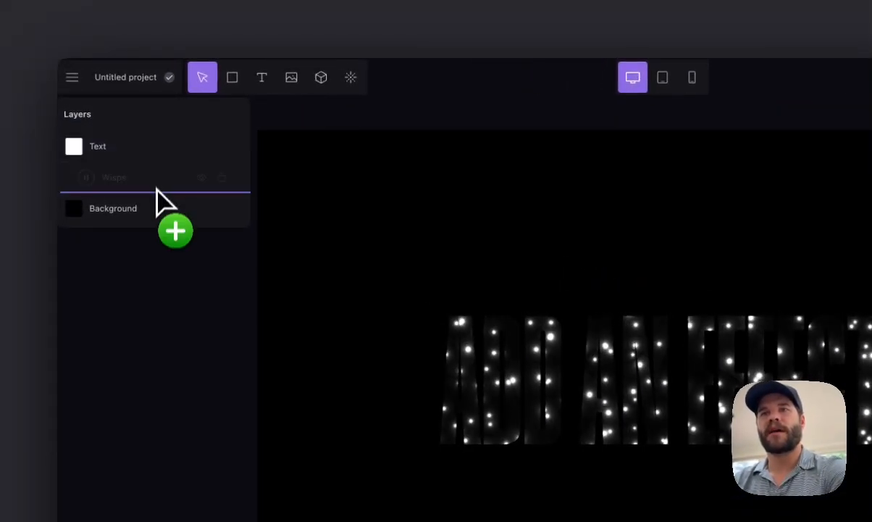
{"action": "left_click_drag", "start_coordinate": [156, 195], "coordinate": [134, 176]}
{"action": "left_click", "coordinate": [116, 154]}
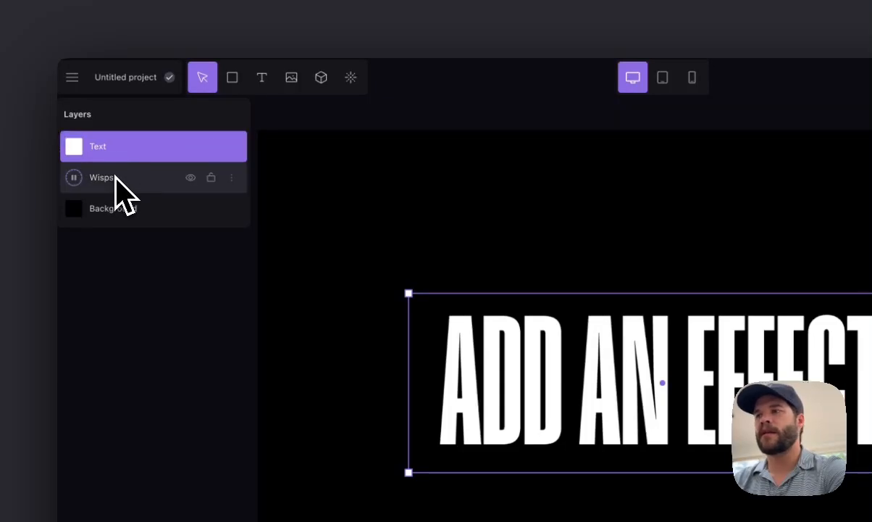
{"action": "left_click", "coordinate": [116, 177]}
{"action": "left_click", "coordinate": [750, 310]}
{"action": "left_click", "coordinate": [729, 314]}
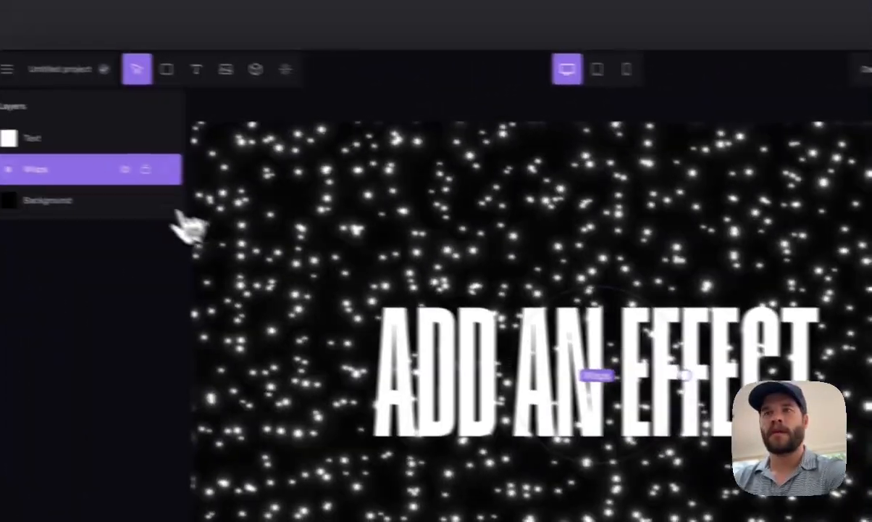
Turn the "ADD AN EFFECT" text into a mask of type All with a black 000000 mask background.
{"action": "left_click", "coordinate": [121, 154]}
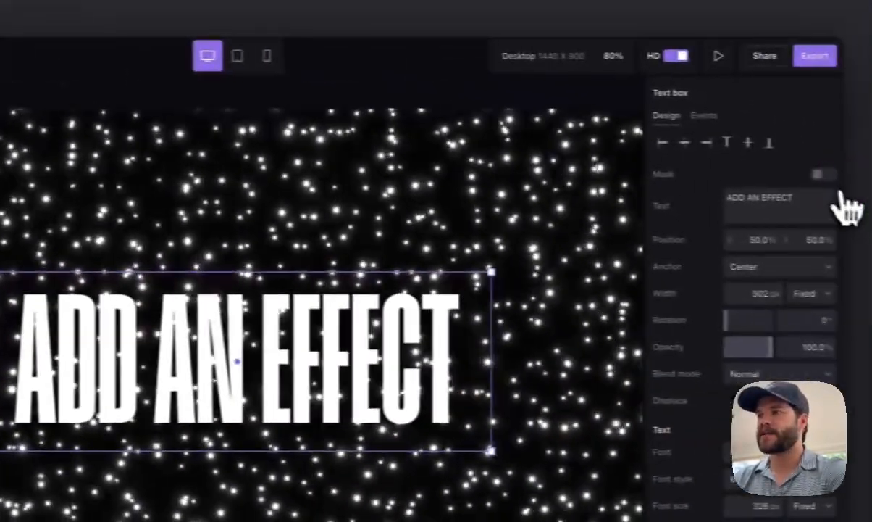
{"action": "left_click", "coordinate": [796, 173]}
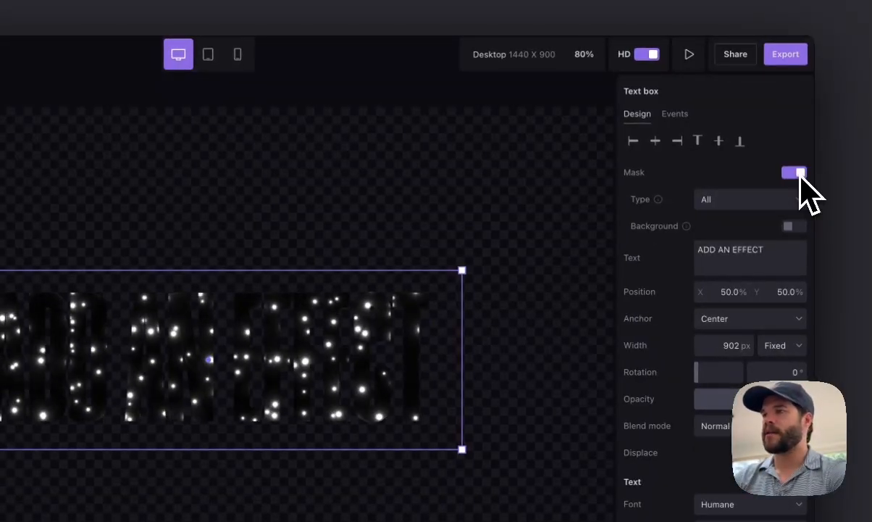
{"action": "left_click", "coordinate": [797, 227]}
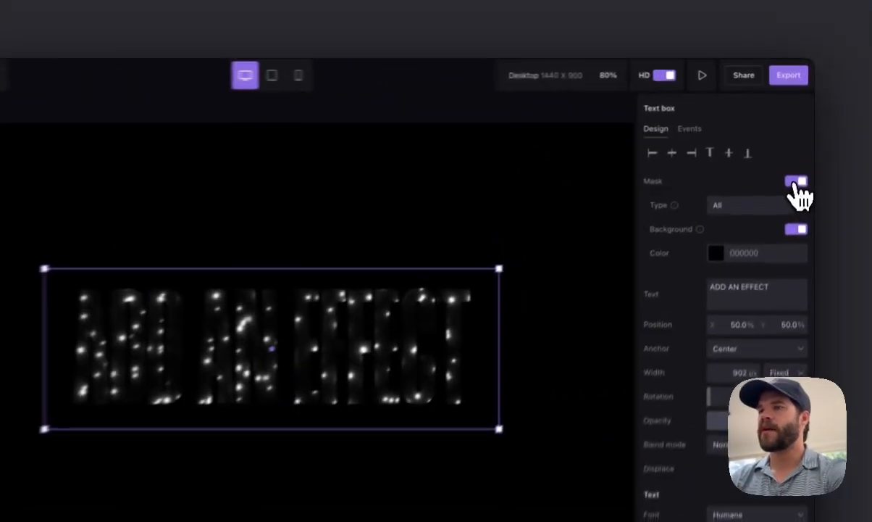
Turn off the text mask, move the Text layer back beneath Wisps and set the Wisps blend mode to Multiply.
{"action": "left_click", "coordinate": [802, 145]}
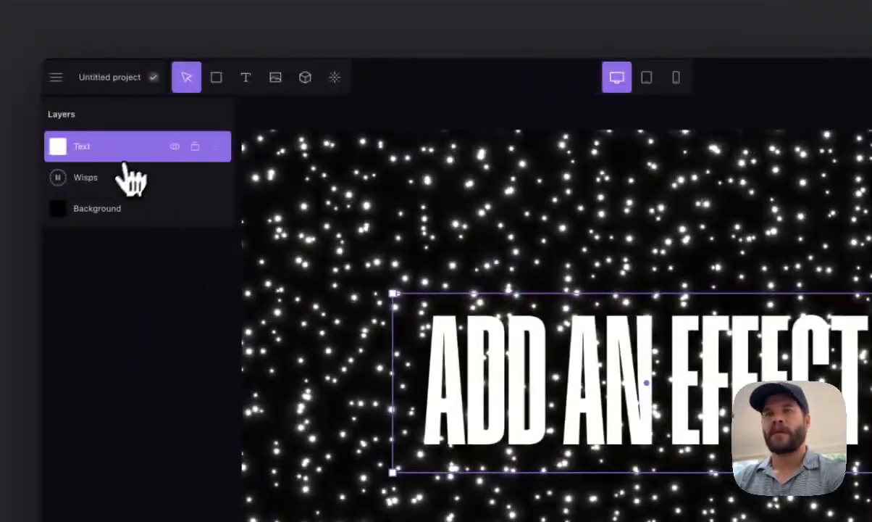
{"action": "left_click_drag", "start_coordinate": [127, 168], "coordinate": [122, 180]}
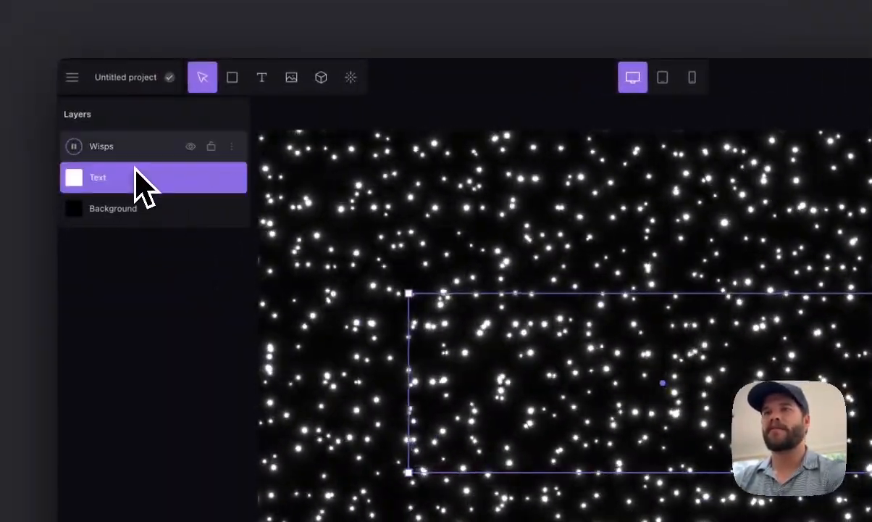
{"action": "left_click", "coordinate": [136, 147]}
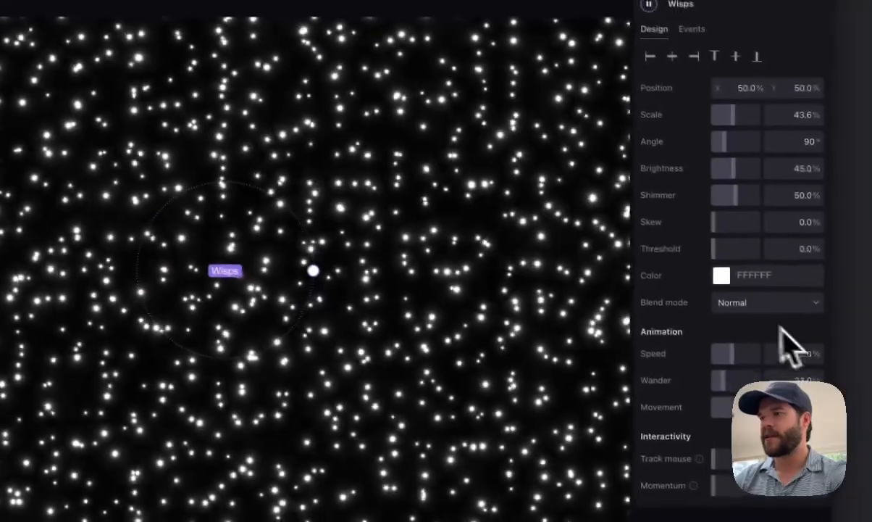
{"action": "left_click", "coordinate": [871, 417]}
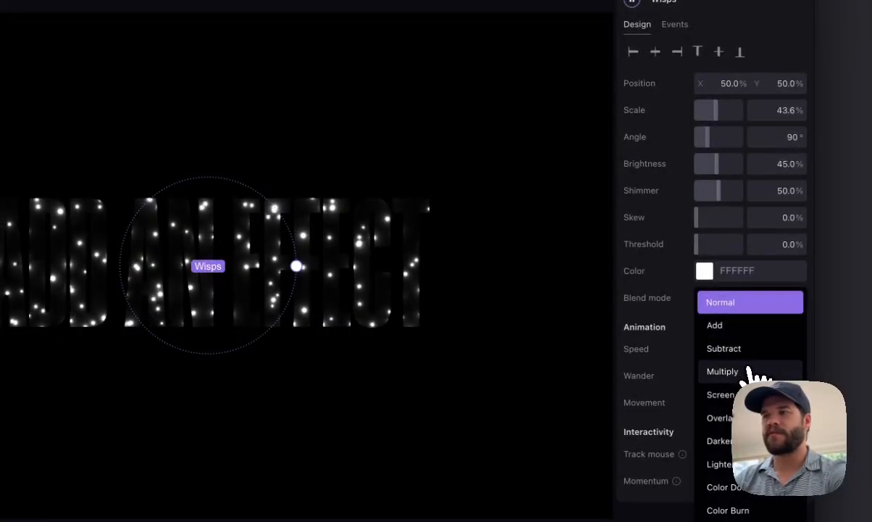
{"action": "left_click", "coordinate": [754, 372]}
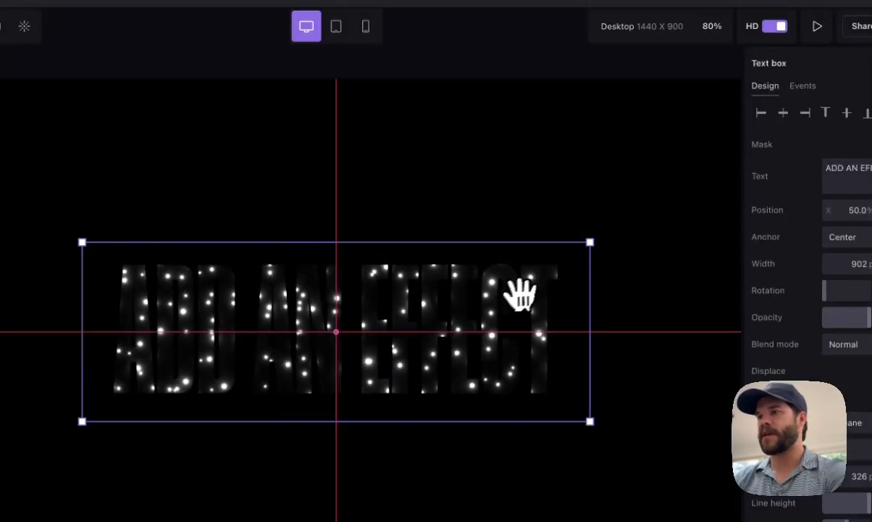
Replace the text with "38kb" and set its font to Overused Grotesk from the Studio picks, style 700.
{"action": "left_click", "coordinate": [750, 165]}
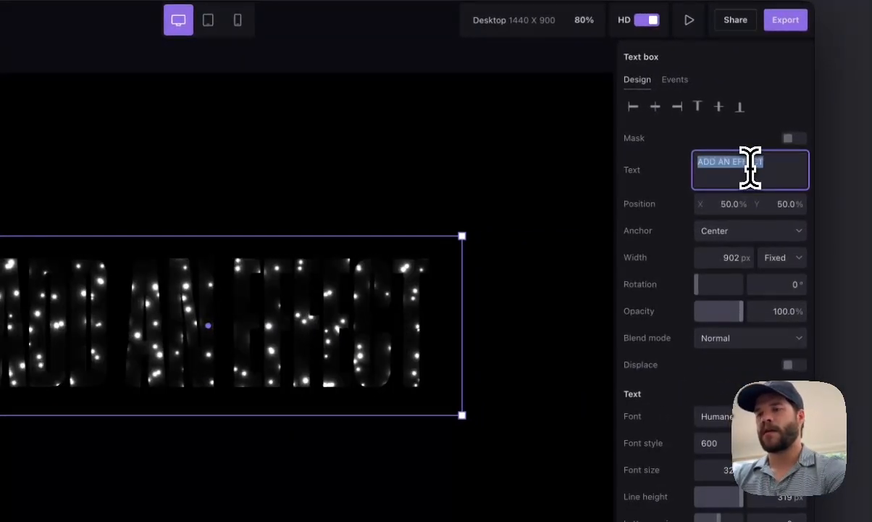
{"action": "type", "text": "38kb"}
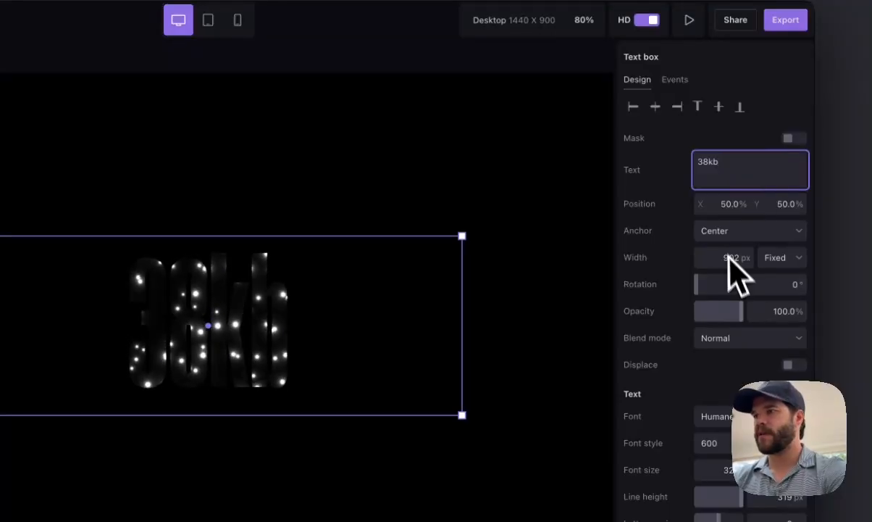
{"action": "left_click", "coordinate": [724, 418]}
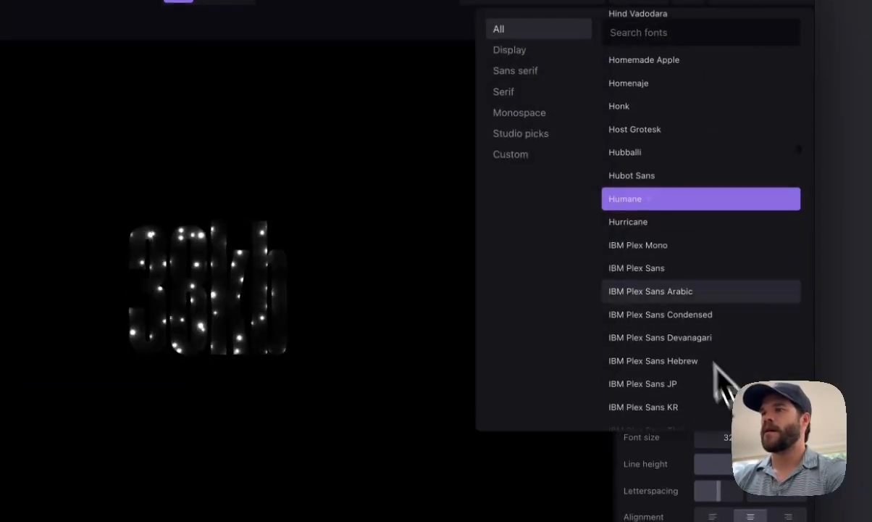
{"action": "left_click", "coordinate": [515, 142]}
{"action": "scroll", "coordinate": [677, 278], "scroll_direction": "down", "scroll_amount": 5}
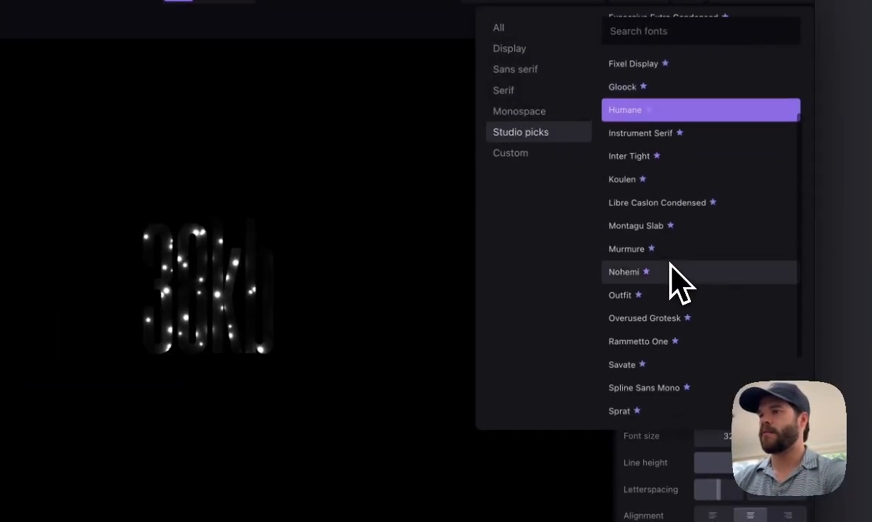
{"action": "left_click", "coordinate": [657, 313]}
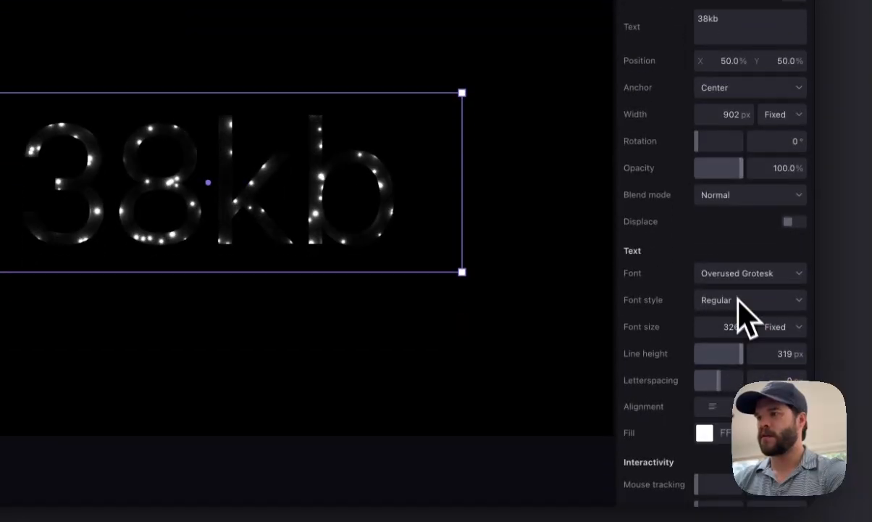
{"action": "left_click", "coordinate": [724, 408]}
{"action": "left_click", "coordinate": [717, 383]}
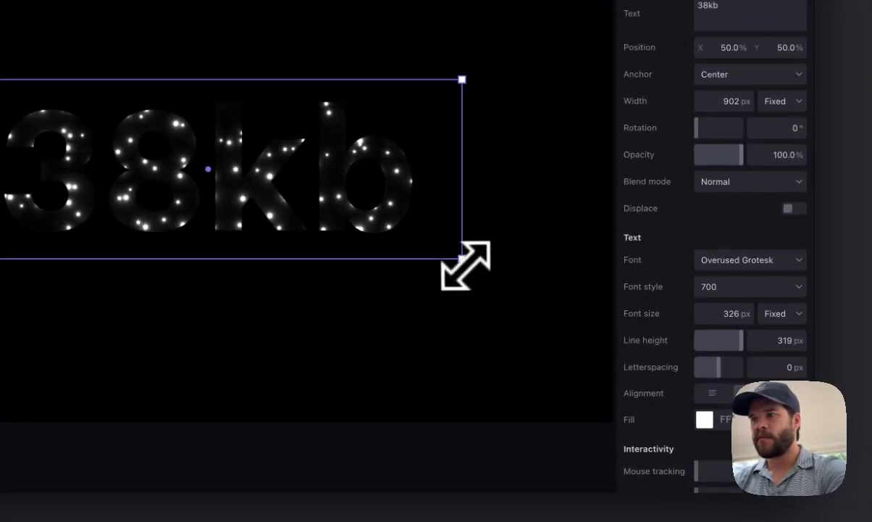
Enlarge the "38kb" text box to 1264 px wide and centre it on the canvas at 50%, 50%.
{"action": "left_click_drag", "start_coordinate": [465, 265], "coordinate": [598, 426]}
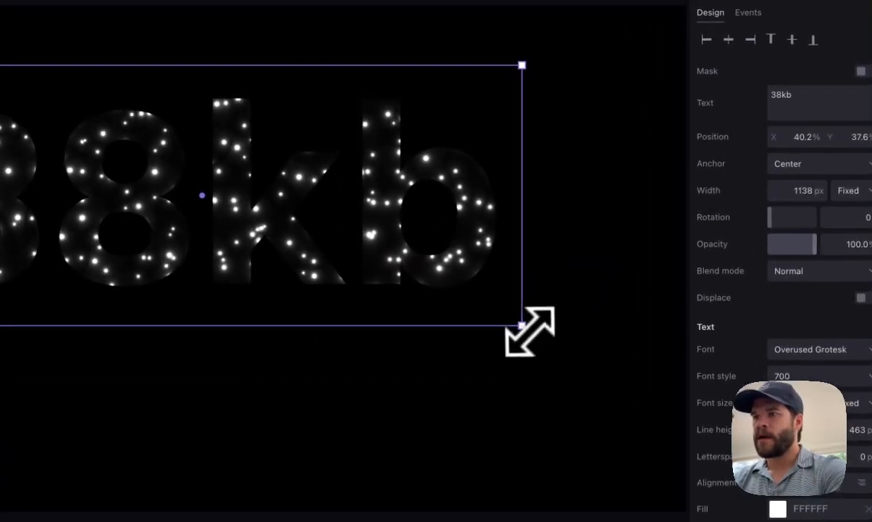
{"action": "left_click_drag", "start_coordinate": [529, 331], "coordinate": [598, 386]}
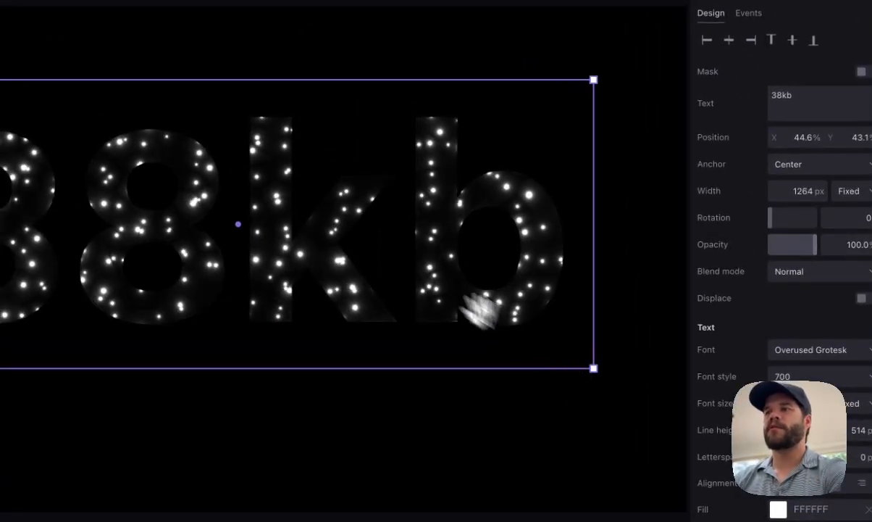
{"action": "left_click_drag", "start_coordinate": [478, 312], "coordinate": [448, 286]}
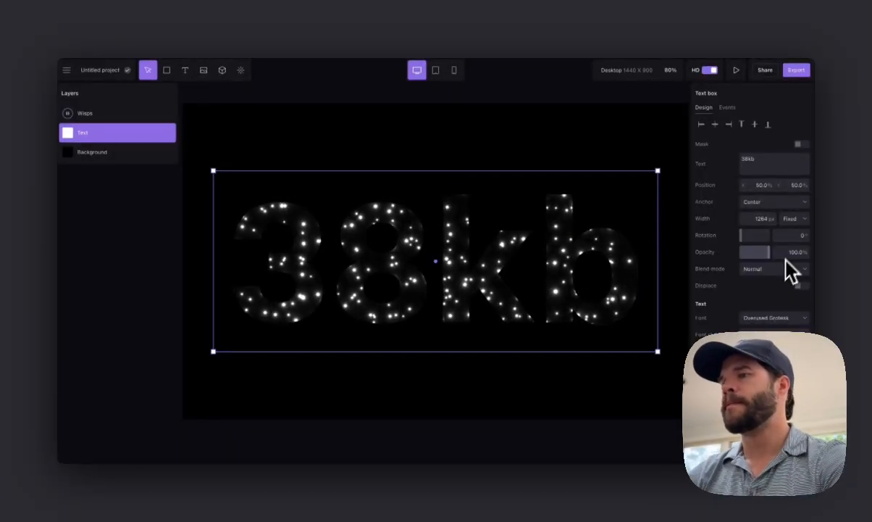
Switch the text's font size and width units from Fixed to relative, and deselect the text.
{"action": "scroll", "coordinate": [791, 272], "scroll_direction": "down", "scroll_amount": 3}
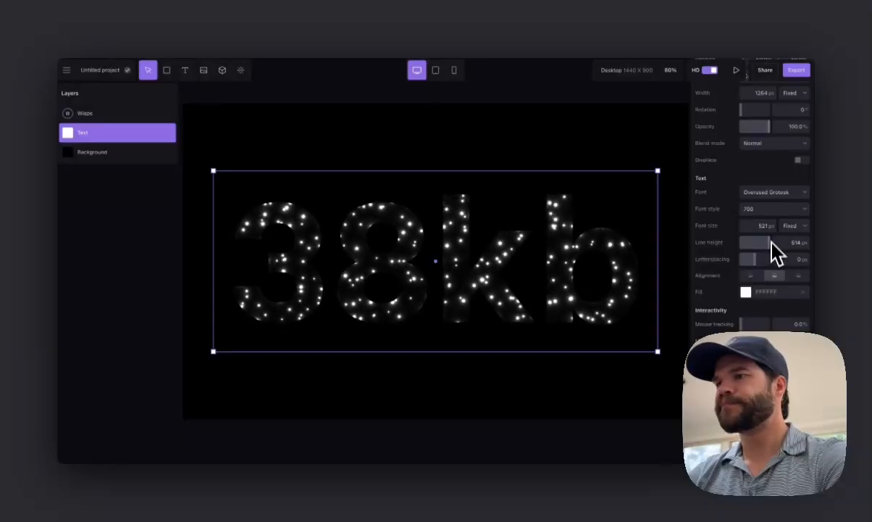
{"action": "left_click", "coordinate": [790, 227]}
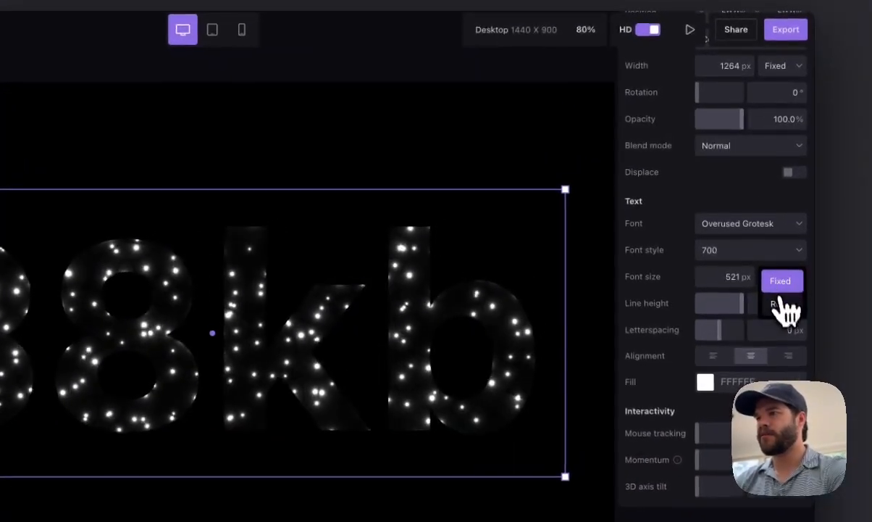
{"action": "left_click", "coordinate": [790, 241]}
{"action": "scroll", "coordinate": [774, 263], "scroll_direction": "up", "scroll_amount": 3}
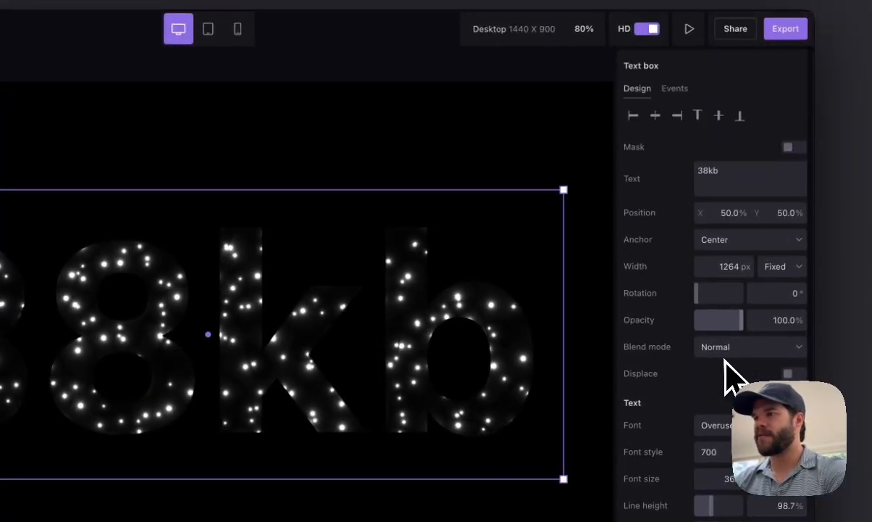
{"action": "left_click", "coordinate": [783, 266]}
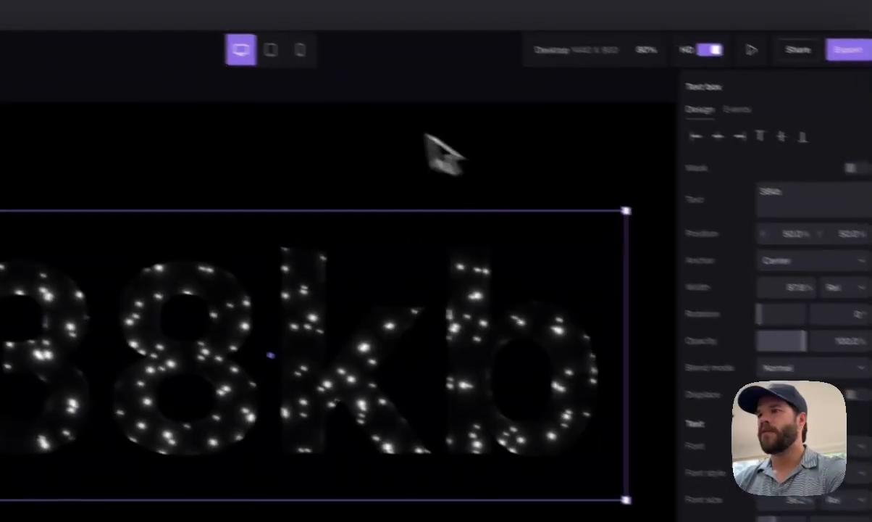
{"action": "left_click", "coordinate": [269, 97]}
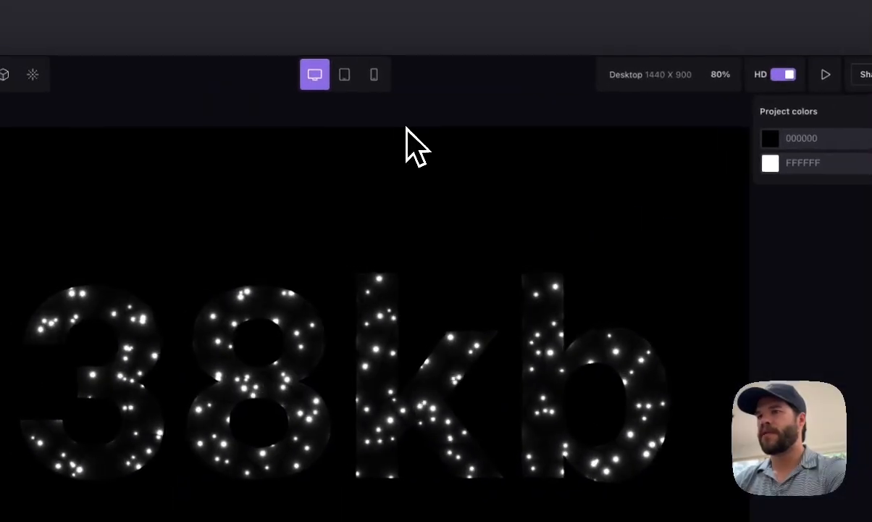
Check how the "38kb" text scales across the tablet, mobile and desktop breakpoints.
{"action": "left_click", "coordinate": [208, 29]}
{"action": "left_click", "coordinate": [383, 77]}
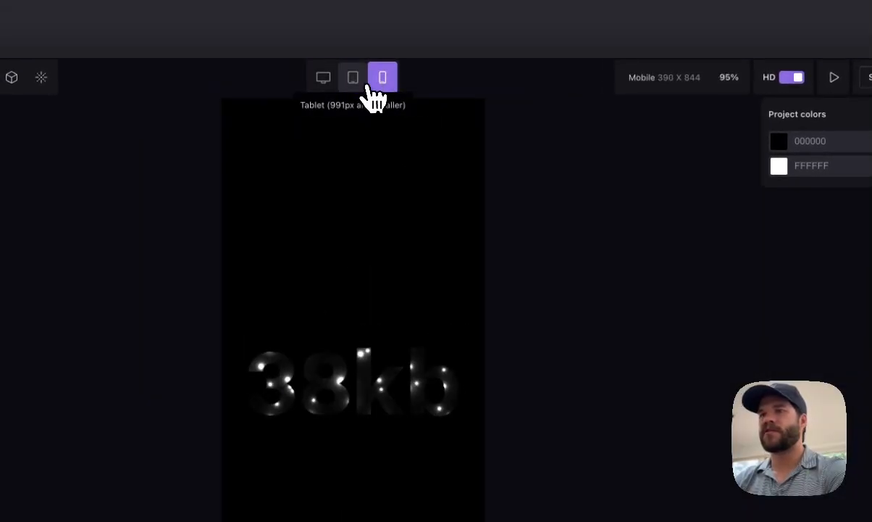
{"action": "left_click", "coordinate": [352, 80]}
{"action": "left_click", "coordinate": [326, 80]}
{"action": "left_click", "coordinate": [366, 328]}
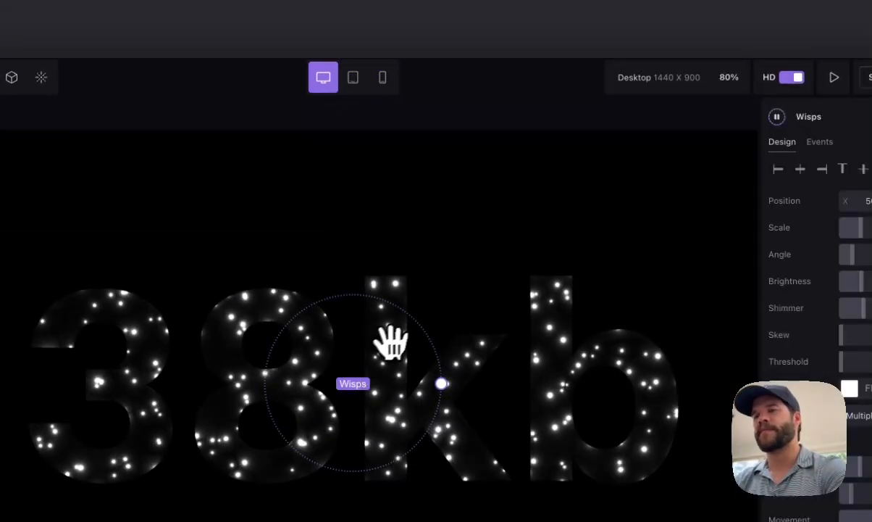
{"action": "left_click", "coordinate": [500, 332]}
{"action": "left_click", "coordinate": [355, 81]}
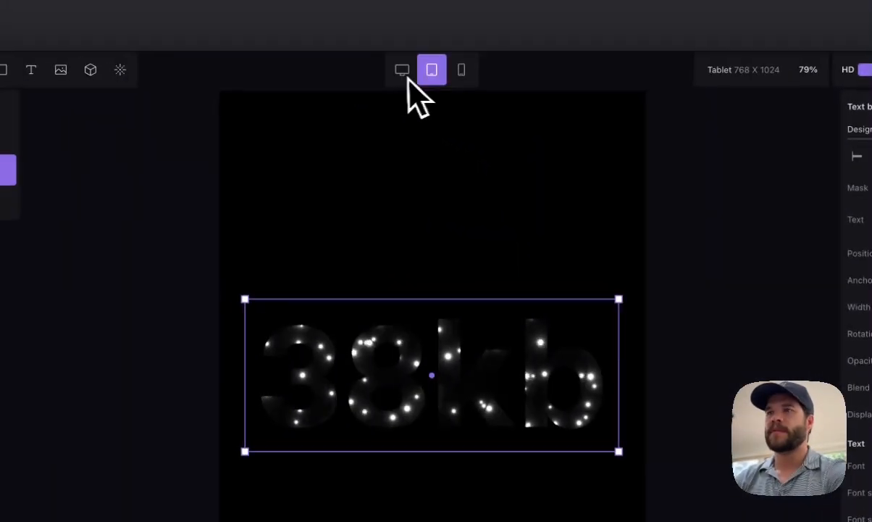
{"action": "left_click", "coordinate": [413, 78]}
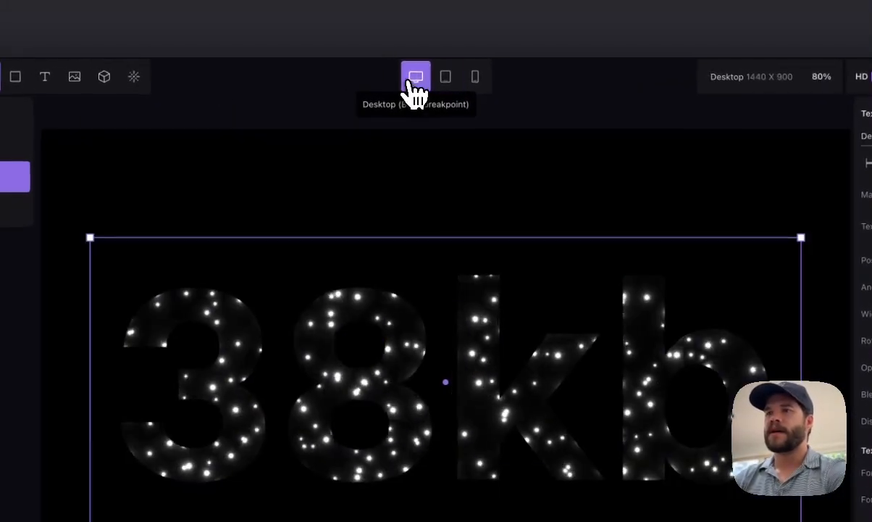
{"action": "left_click", "coordinate": [537, 213]}
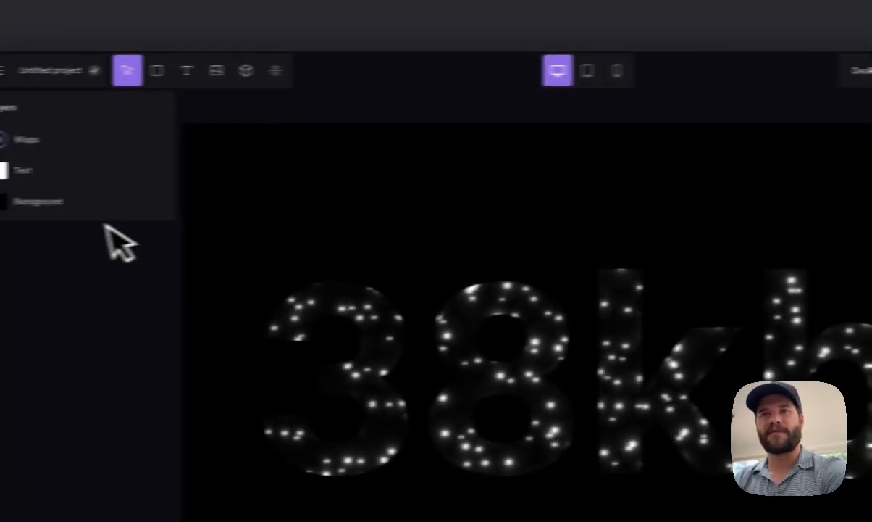
Set the Wisps effect to 93% skew, 96% scale and 78% brightness, and increase its speed.
{"action": "left_click", "coordinate": [122, 144]}
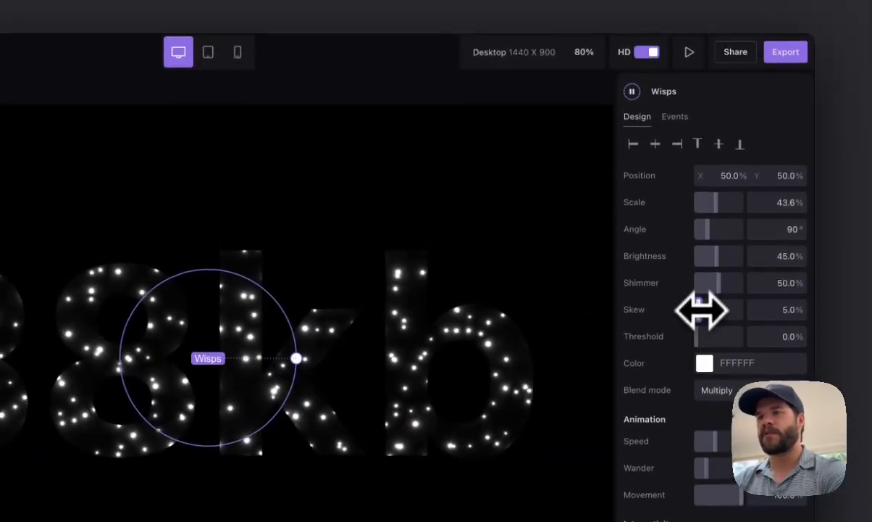
{"action": "left_click_drag", "start_coordinate": [701, 310], "coordinate": [723, 309]}
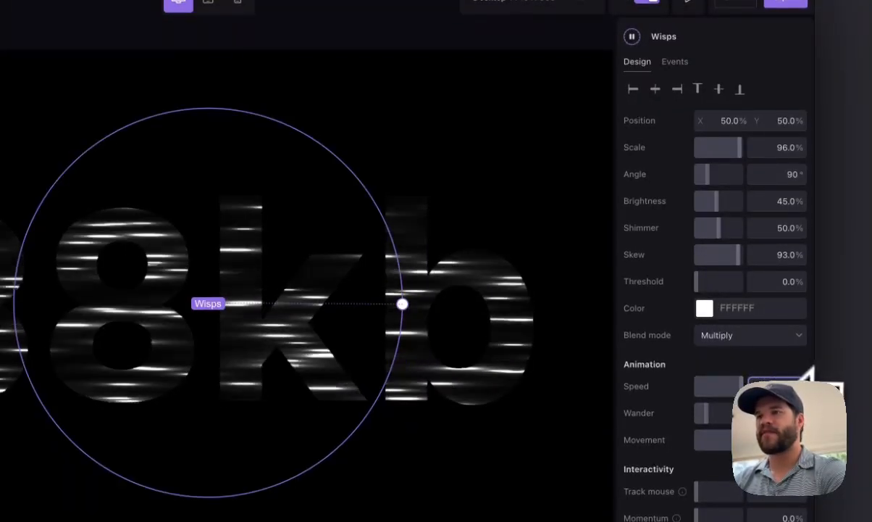
{"action": "left_click", "coordinate": [730, 203]}
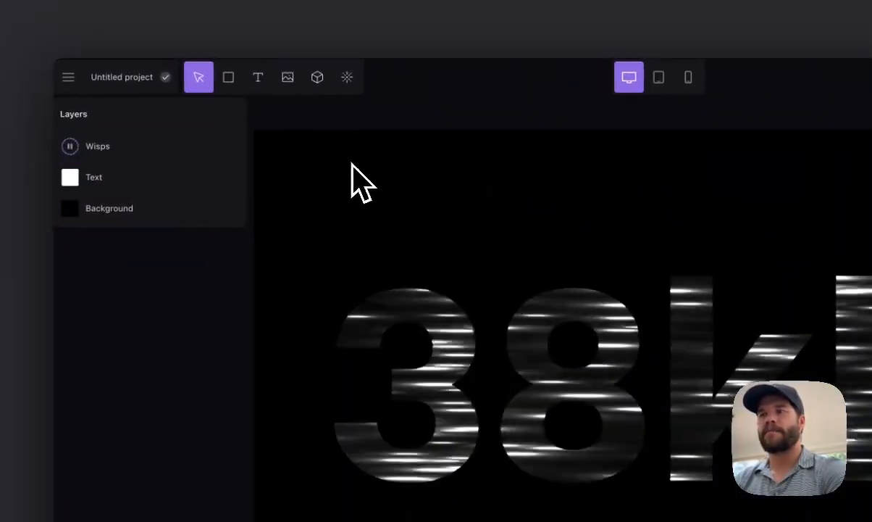
Colour the Wisps effect B3C0FE and set its scale to 81% and brightness to 100%.
{"action": "left_click", "coordinate": [188, 152]}
{"action": "left_click", "coordinate": [717, 317]}
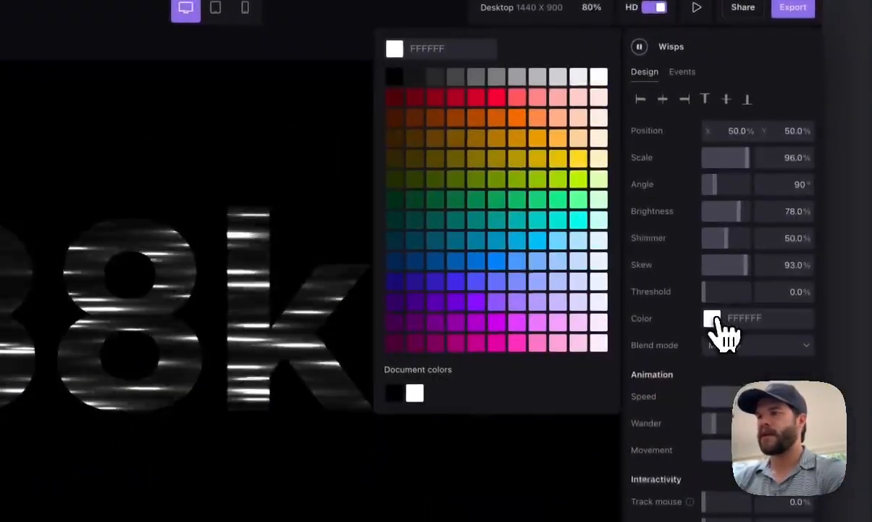
{"action": "left_click", "coordinate": [192, 100]}
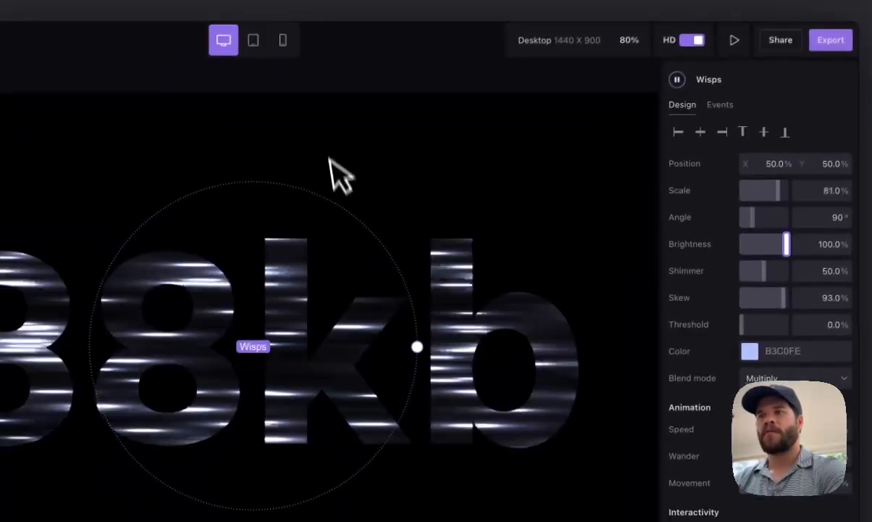
Deselect the "38kb" text and add a Bloom effect from the Light group over the scene.
{"action": "left_click", "coordinate": [281, 177]}
{"action": "left_click", "coordinate": [448, 326]}
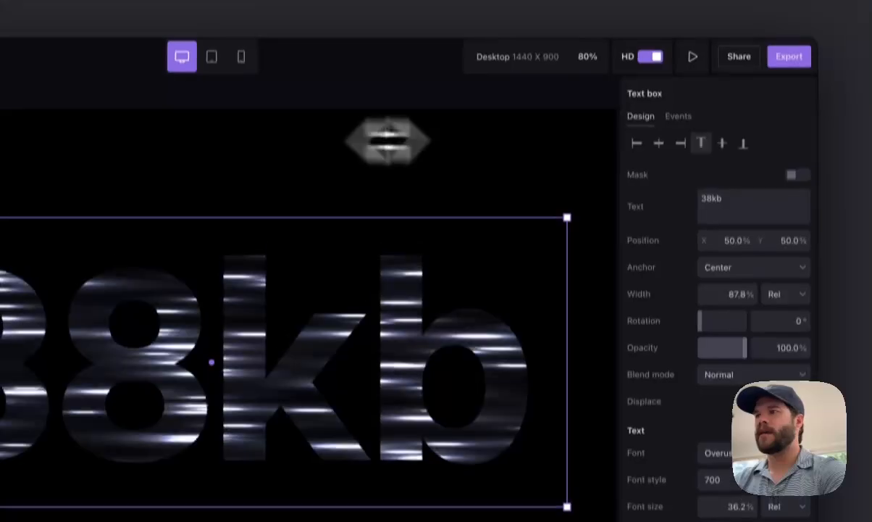
{"action": "left_click", "coordinate": [371, 221]}
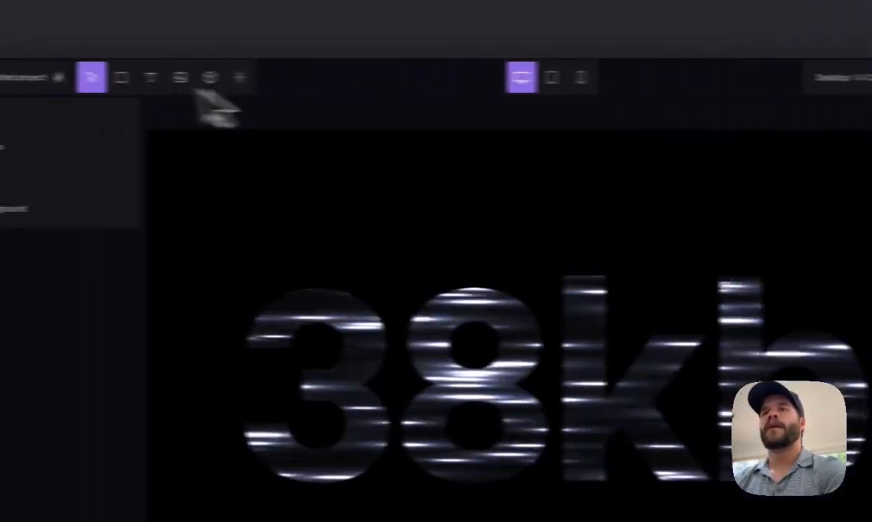
{"action": "left_click", "coordinate": [326, 76]}
{"action": "scroll", "coordinate": [512, 369], "scroll_direction": "down", "scroll_amount": 10}
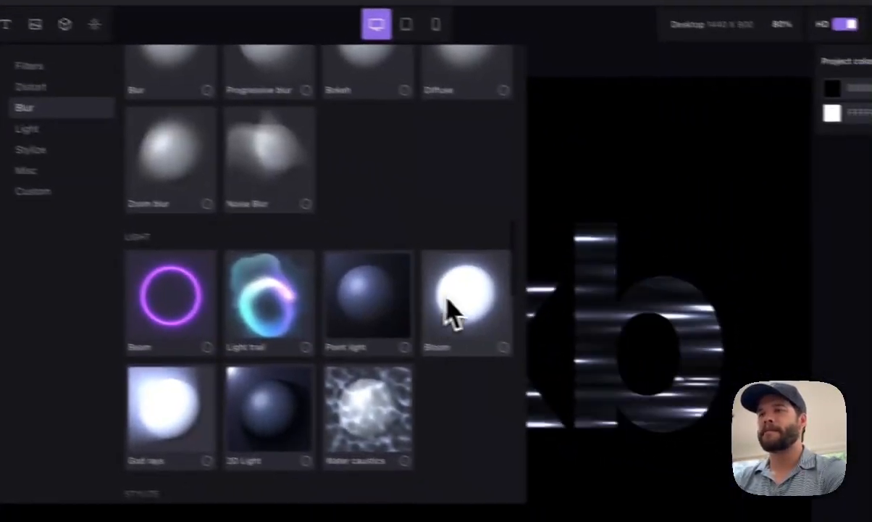
{"action": "left_click", "coordinate": [684, 366]}
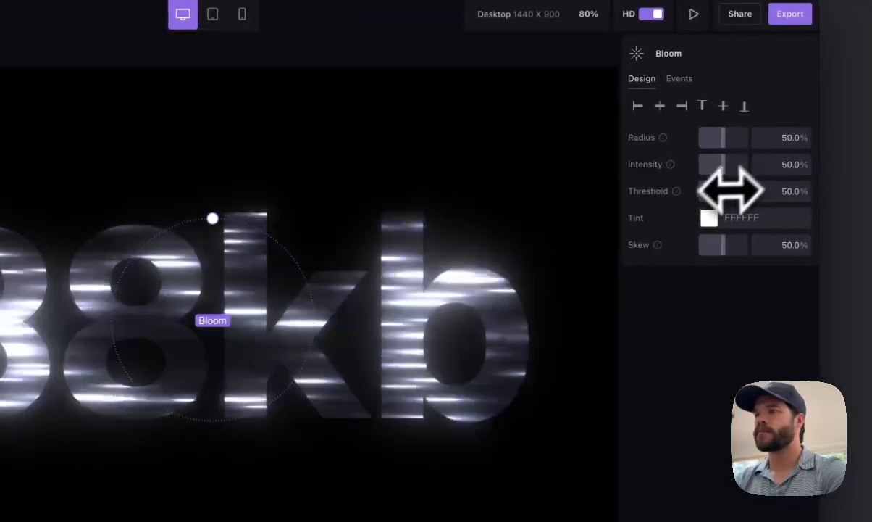
Set the Bloom effect's intensity to 74%, threshold to 62% and tint to CFD8FE, and deselect it.
{"action": "left_click_drag", "start_coordinate": [730, 189], "coordinate": [714, 197]}
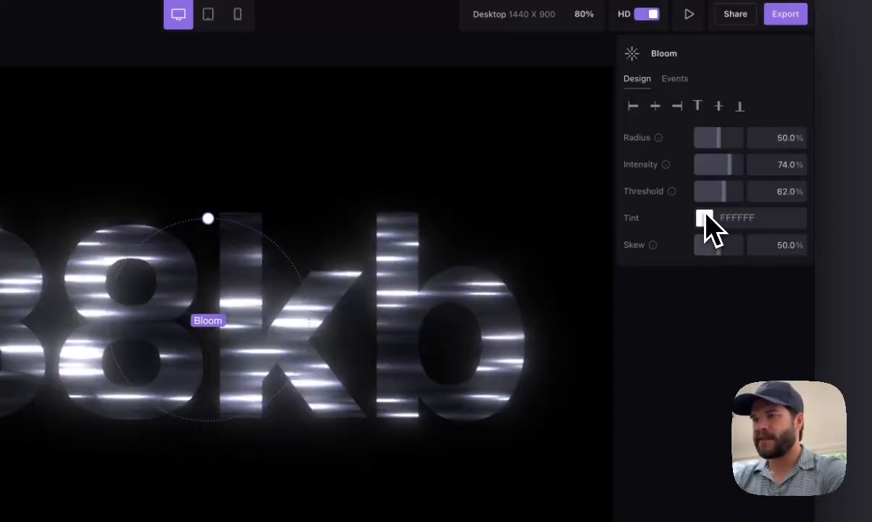
{"action": "left_click", "coordinate": [704, 218]}
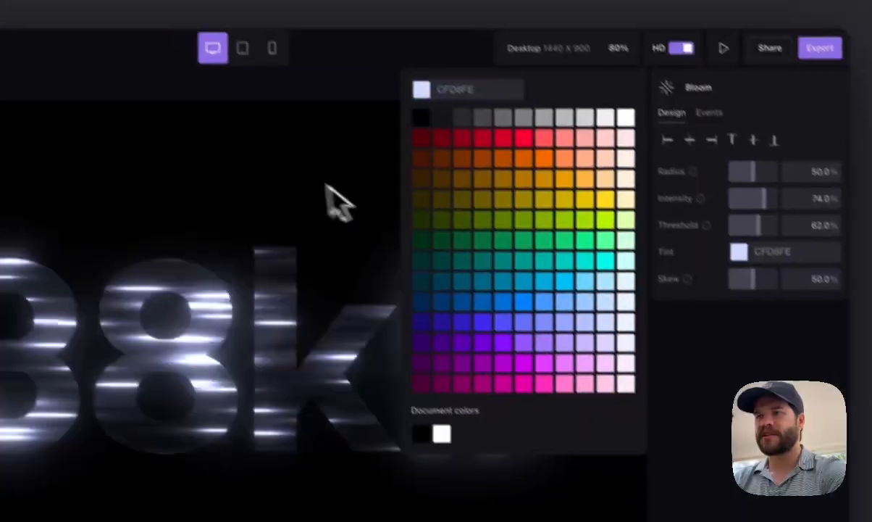
{"action": "left_click", "coordinate": [279, 136]}
{"action": "left_click", "coordinate": [268, 121]}
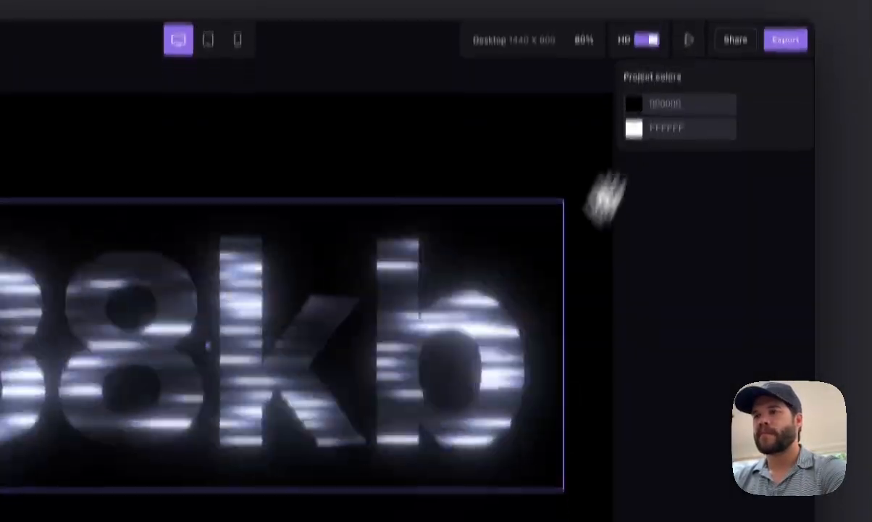
Try lighter weights for the "38kb" text and set its font style to 500.
{"action": "left_click", "coordinate": [513, 321]}
{"action": "left_click", "coordinate": [753, 338]}
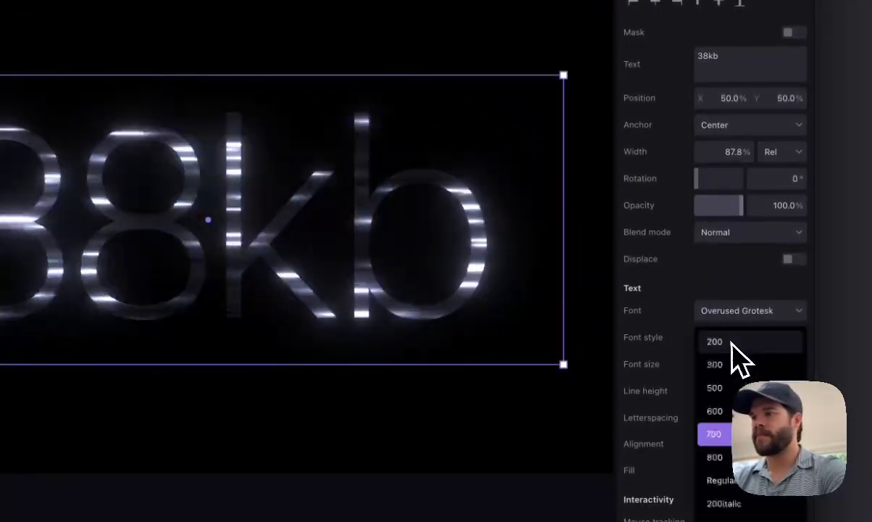
{"action": "left_click", "coordinate": [718, 411]}
{"action": "left_click", "coordinate": [724, 328]}
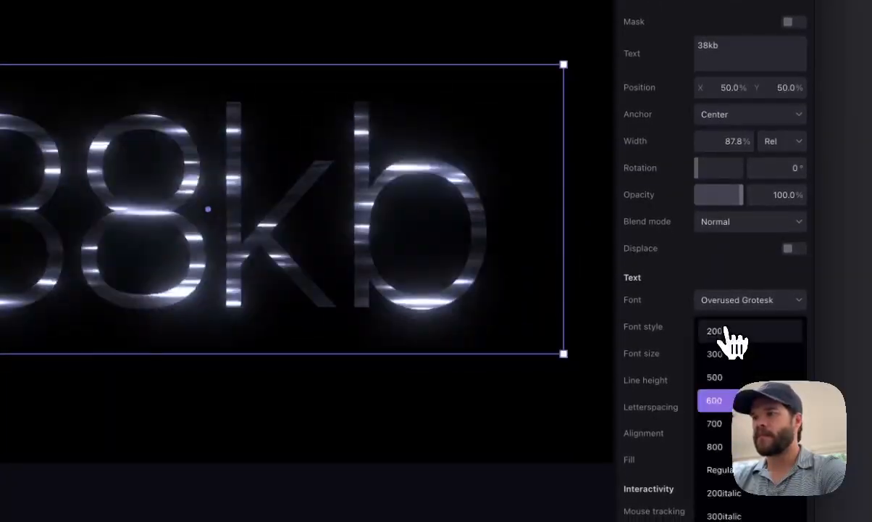
{"action": "left_click", "coordinate": [715, 375]}
{"action": "left_click", "coordinate": [523, 21]}
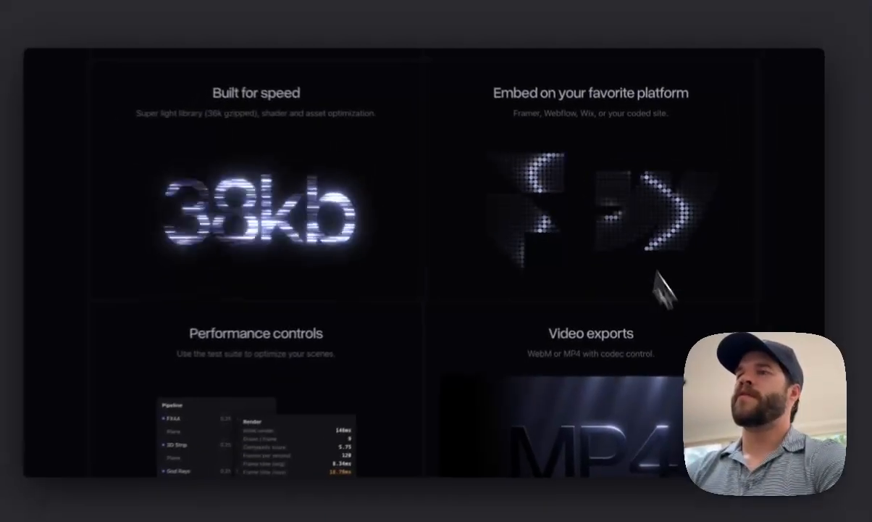
Leave the finished "38kb" scene for the project dashboard and create a new blank project.
{"action": "scroll", "coordinate": [603, 194], "scroll_direction": "up", "scroll_amount": 1}
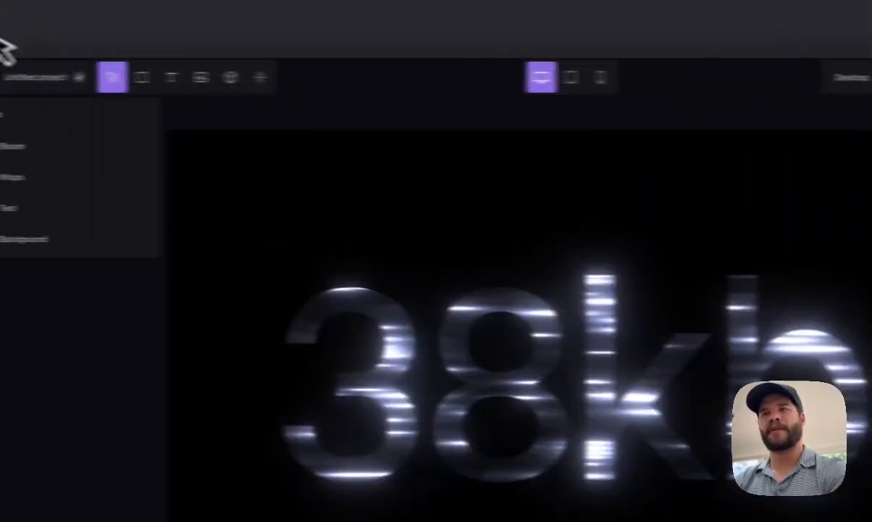
{"action": "left_click", "coordinate": [64, 78]}
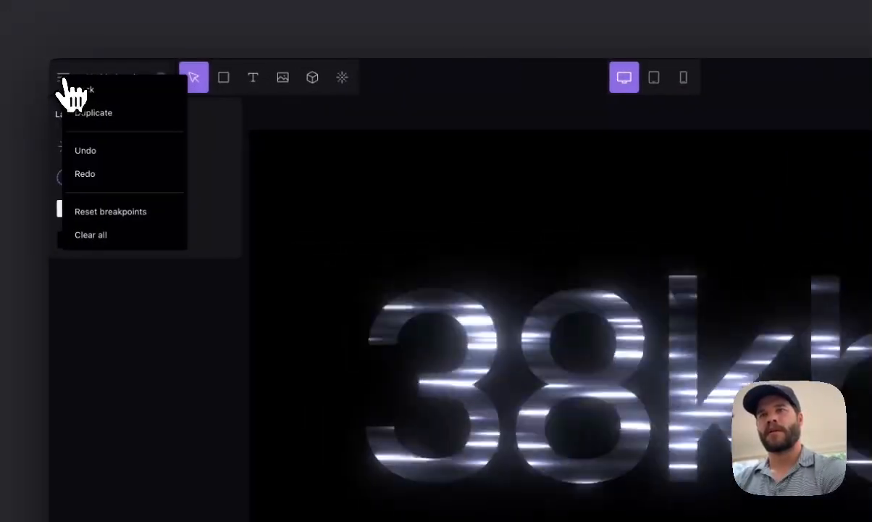
{"action": "left_click", "coordinate": [73, 91]}
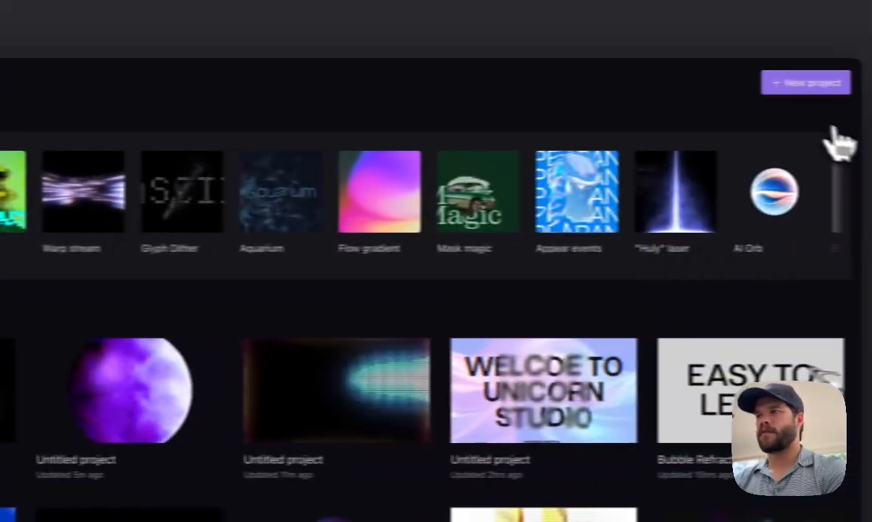
{"action": "left_click", "coordinate": [781, 91]}
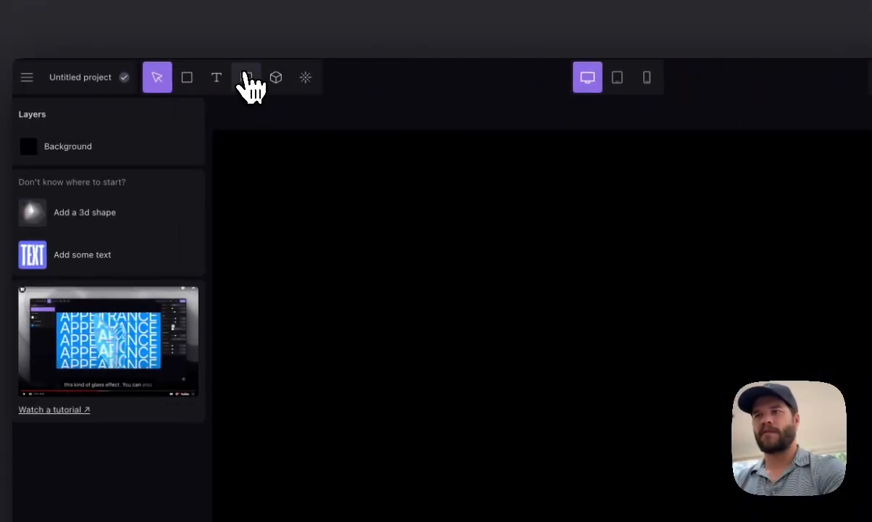
Add the white Webflow logo from the uploaded images and move it to the right half of the artboard, X about 68.9%.
{"action": "left_click", "coordinate": [247, 77]}
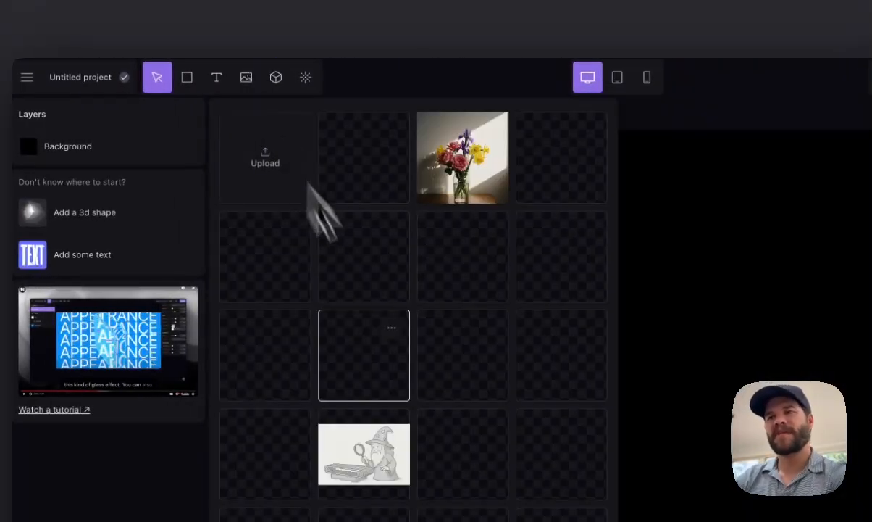
{"action": "scroll", "coordinate": [450, 222], "scroll_direction": "down", "scroll_amount": 6}
{"action": "scroll", "coordinate": [450, 225], "scroll_direction": "up", "scroll_amount": 1}
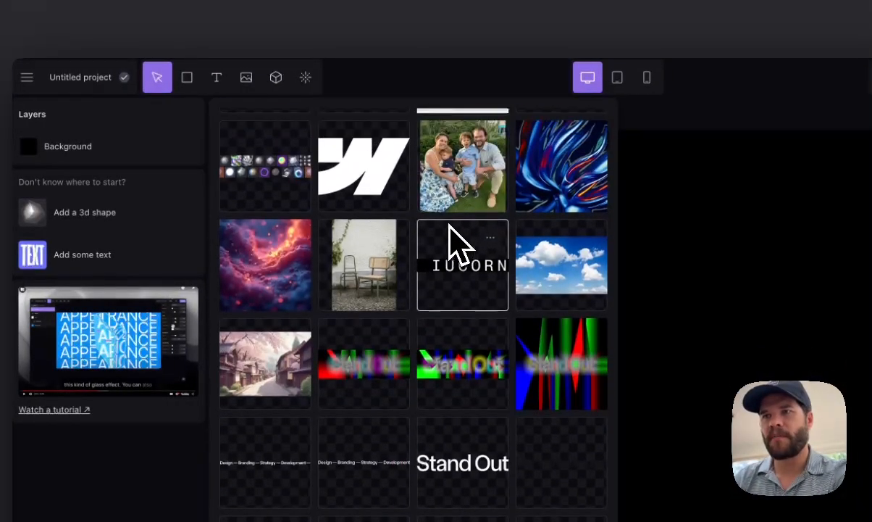
{"action": "left_click", "coordinate": [365, 184]}
{"action": "left_click_drag", "start_coordinate": [618, 411], "coordinate": [778, 406]}
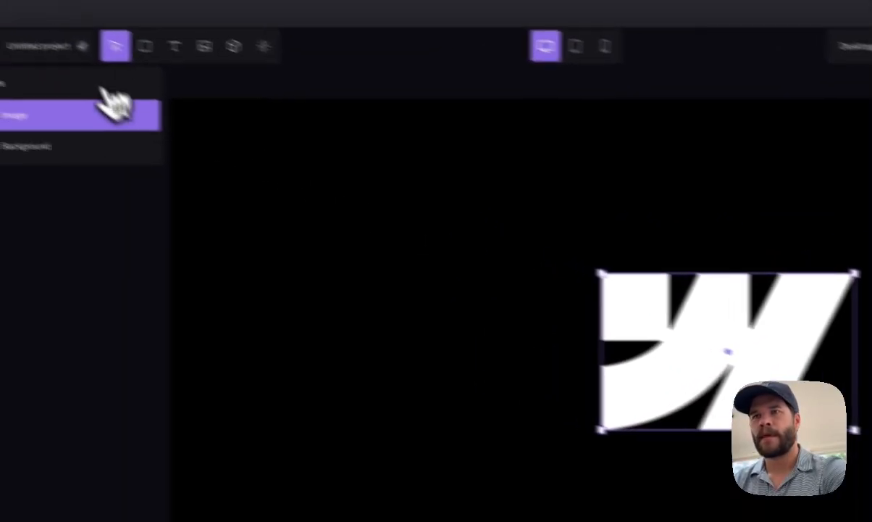
Add the white Framer logo from the uploaded images and move it to the left half of the artboard, X about 25.2%.
{"action": "left_click", "coordinate": [205, 46]}
{"action": "scroll", "coordinate": [449, 297], "scroll_direction": "down", "scroll_amount": 15}
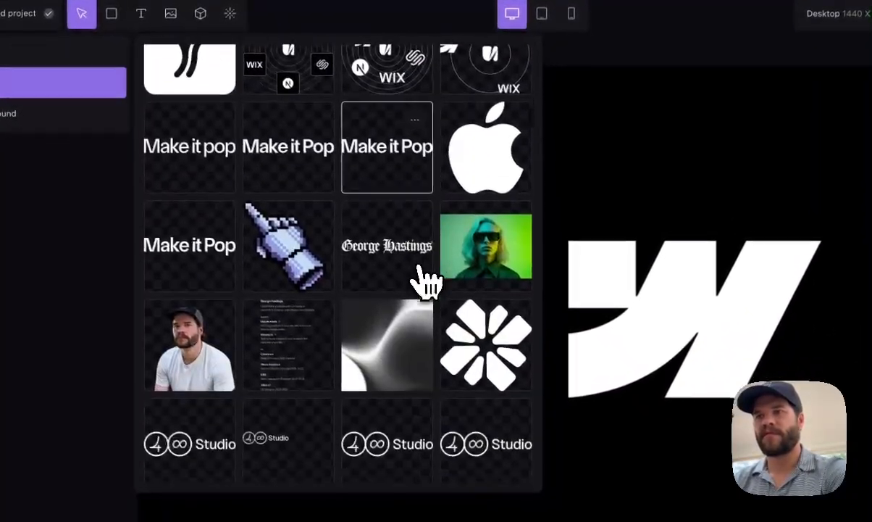
{"action": "scroll", "coordinate": [427, 283], "scroll_direction": "down", "scroll_amount": 20}
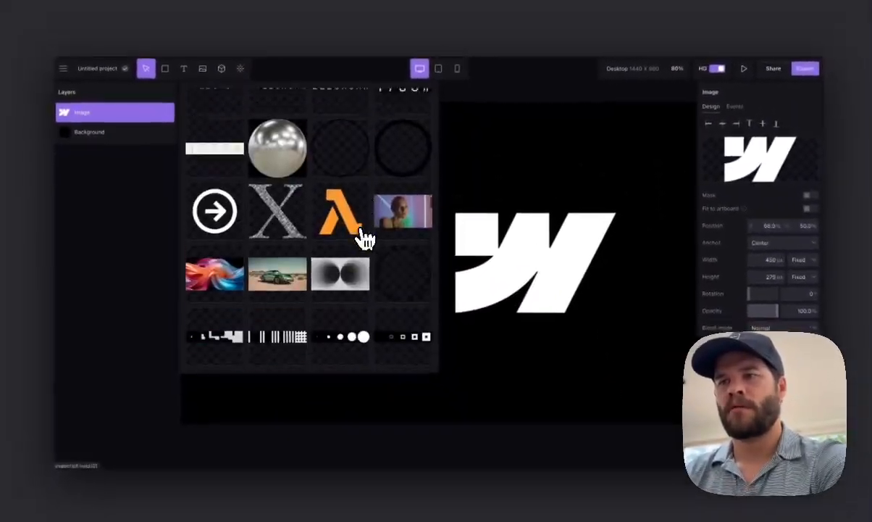
{"action": "scroll", "coordinate": [364, 239], "scroll_direction": "down", "scroll_amount": 5}
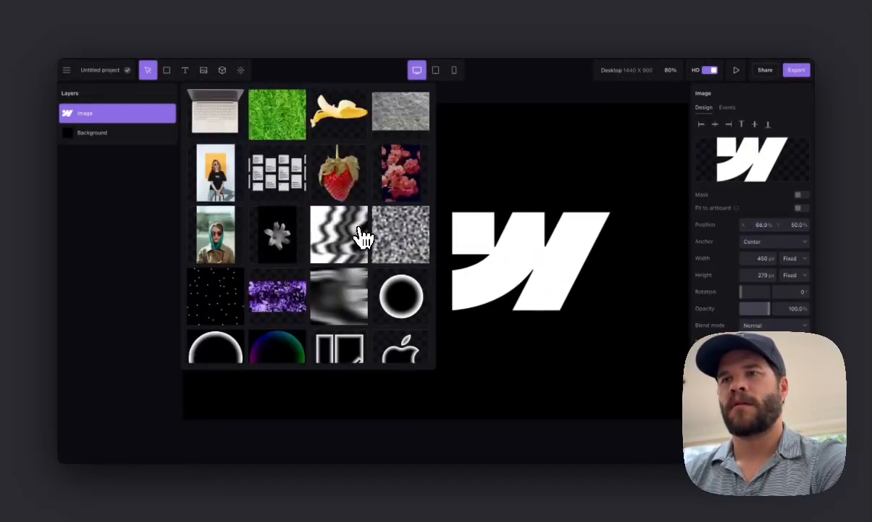
{"action": "scroll", "coordinate": [364, 238], "scroll_direction": "down", "scroll_amount": 4}
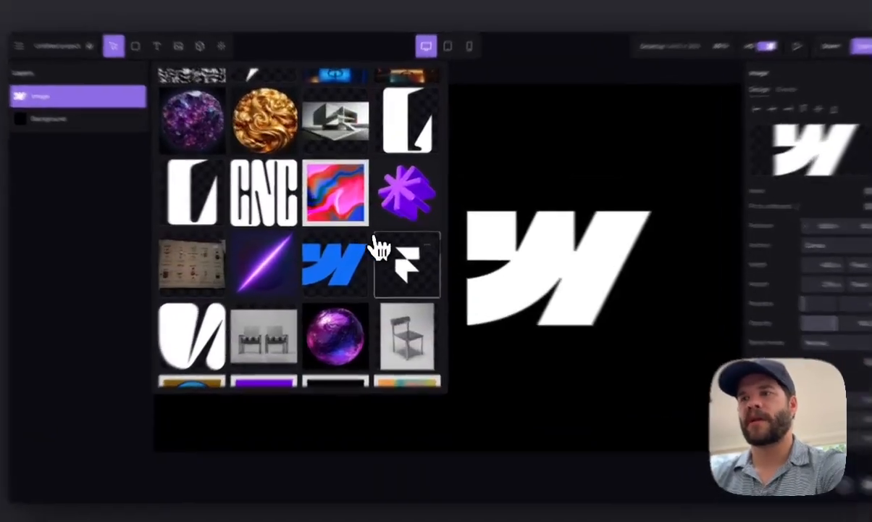
{"action": "left_click", "coordinate": [400, 259]}
{"action": "left_click_drag", "start_coordinate": [536, 286], "coordinate": [391, 286]}
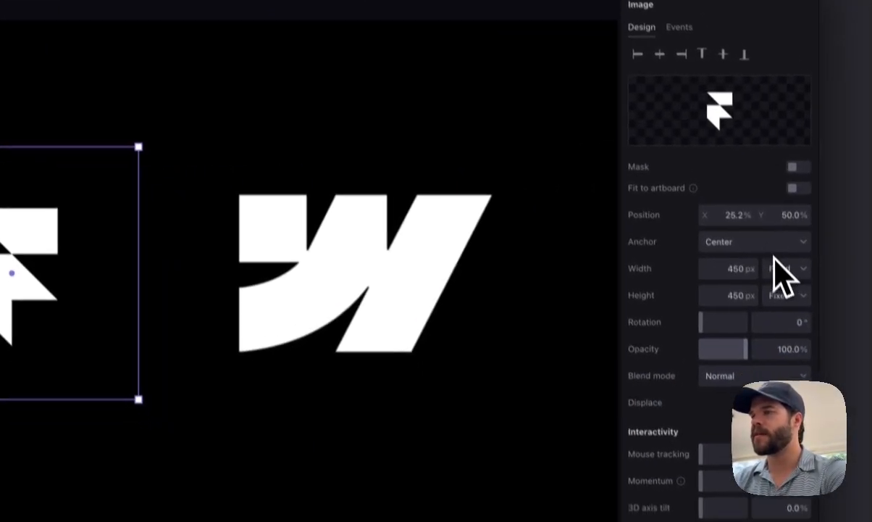
Switch the Framer logo to relative width with automatic height, and enlarge and position it beside the Webflow logo.
{"action": "left_click", "coordinate": [788, 261]}
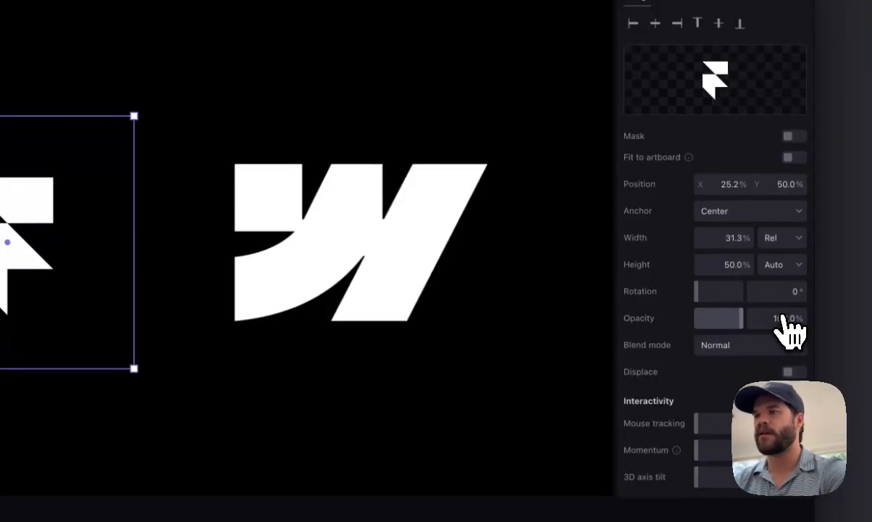
{"action": "left_click", "coordinate": [456, 272]}
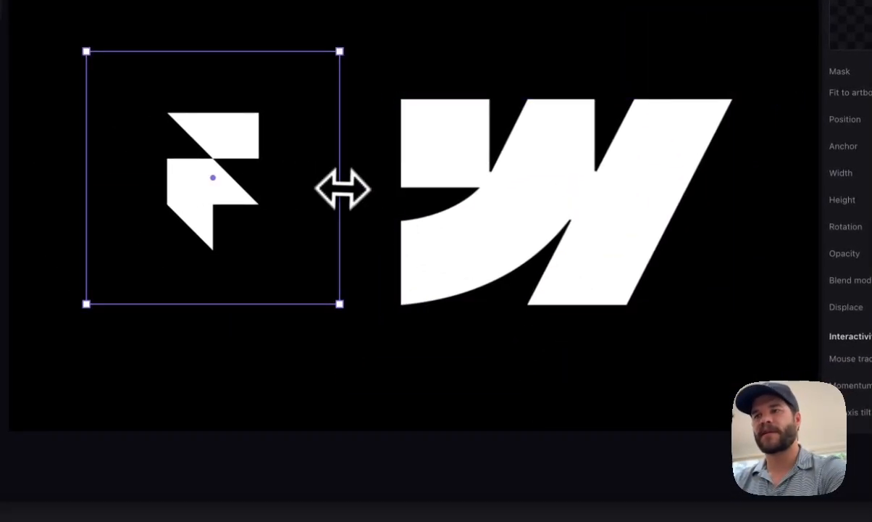
{"action": "left_click_drag", "start_coordinate": [343, 190], "coordinate": [601, 193]}
{"action": "left_click_drag", "start_coordinate": [465, 193], "coordinate": [306, 194]}
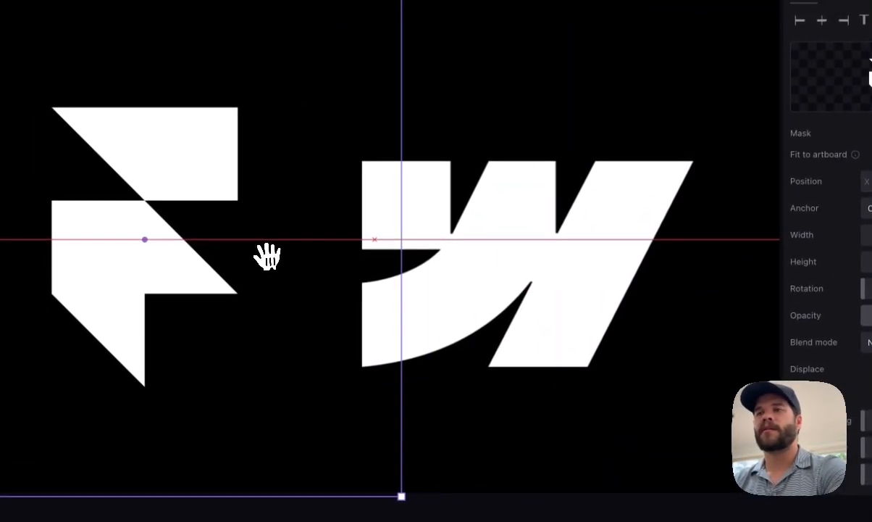
{"action": "left_click_drag", "start_coordinate": [268, 255], "coordinate": [314, 257]}
{"action": "left_click", "coordinate": [623, 281]}
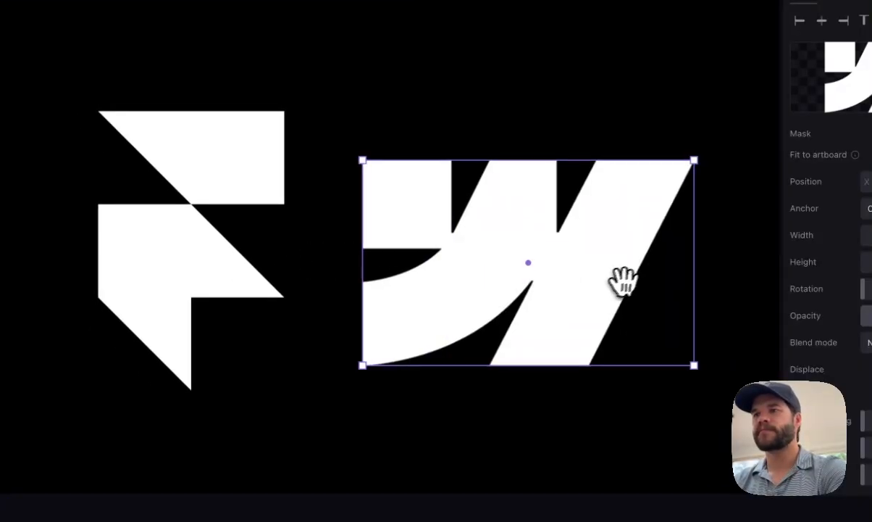
{"action": "left_click", "coordinate": [638, 80]}
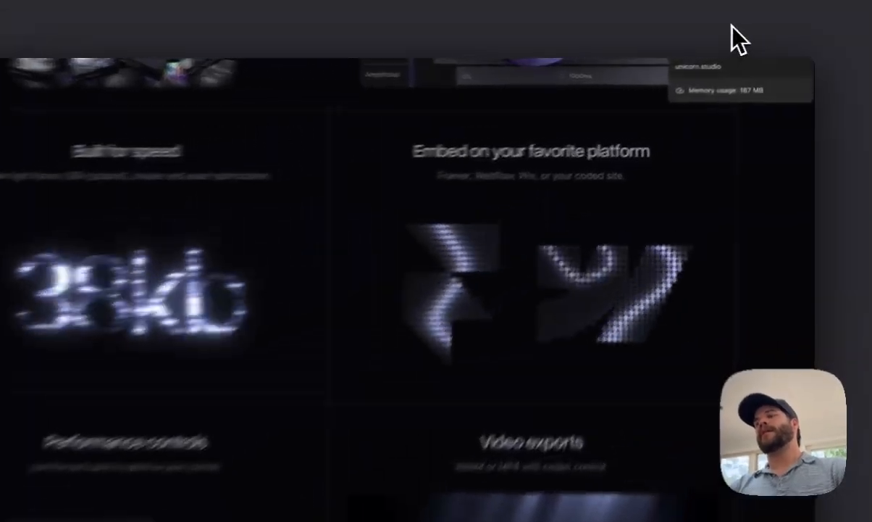
Return to the logo scene, place a rectangle shape over the logos and fit it to the artboard.
{"action": "left_click", "coordinate": [732, 25]}
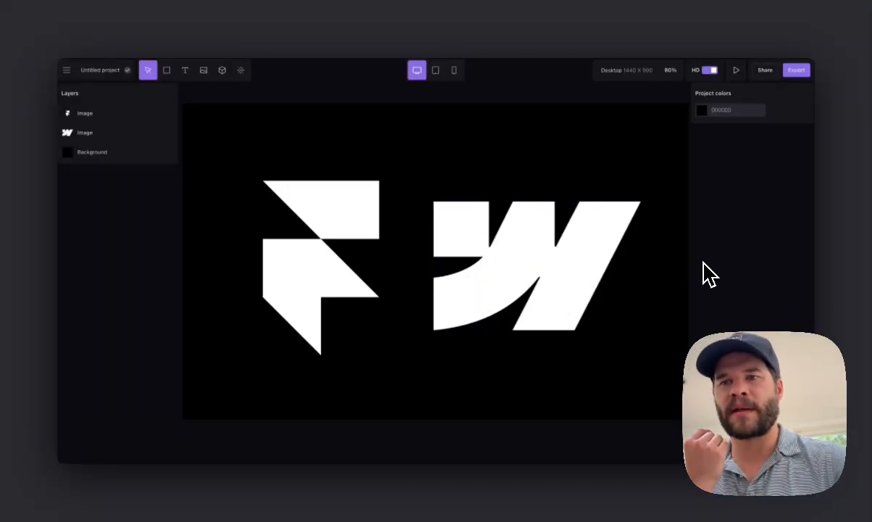
{"action": "left_click", "coordinate": [166, 70]}
{"action": "left_click", "coordinate": [296, 151]}
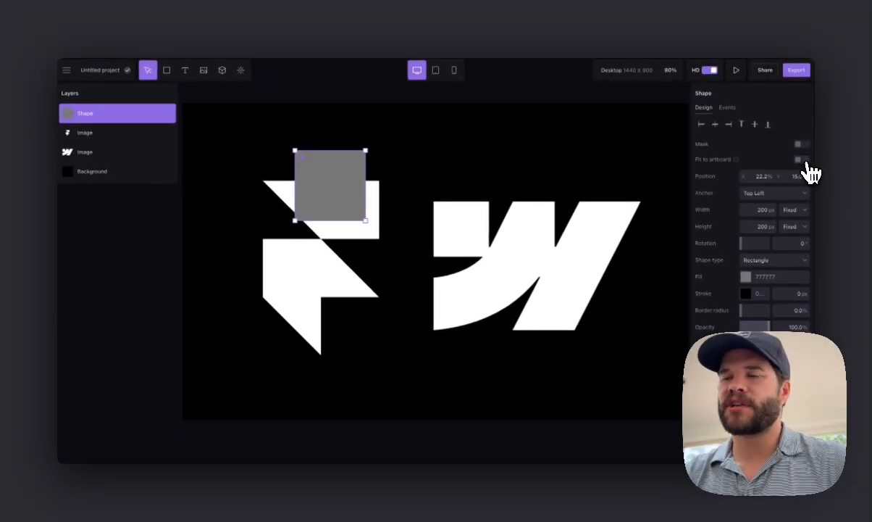
{"action": "left_click", "coordinate": [801, 160]}
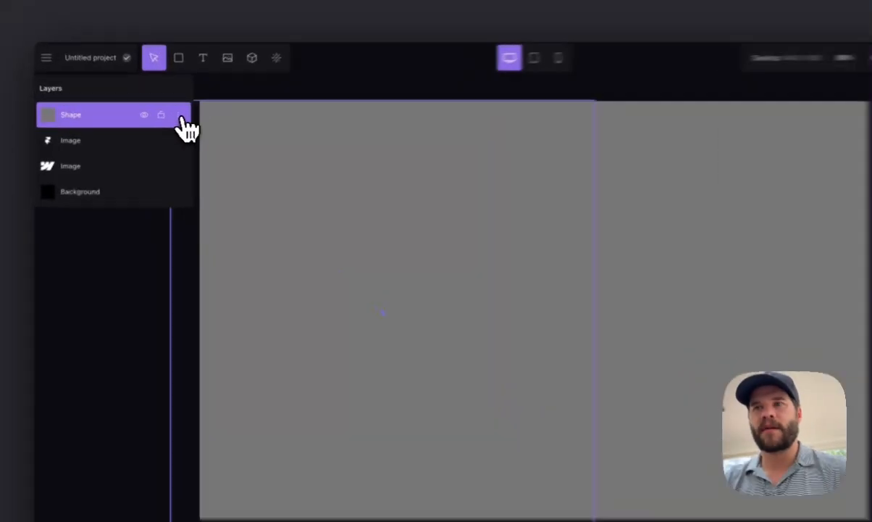
Add a Beam effect to the Shape layer and change the beam from a line to a ring.
{"action": "right_click", "coordinate": [171, 116]}
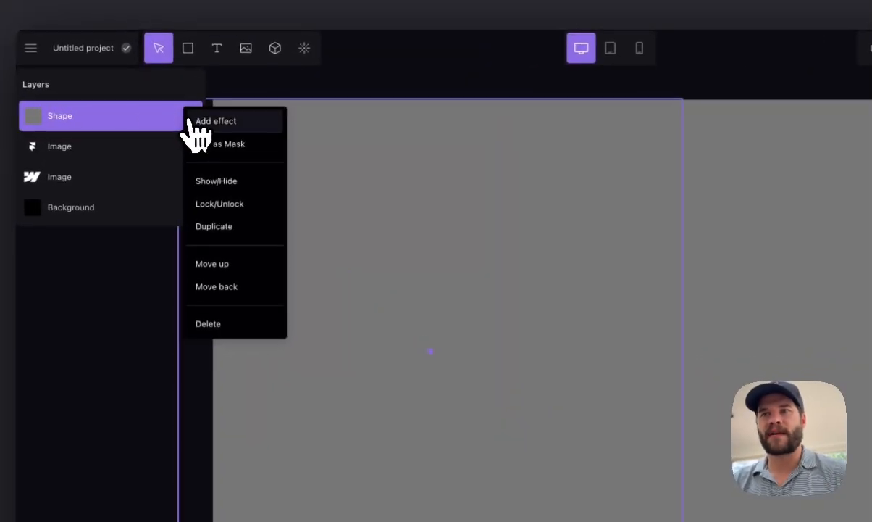
{"action": "left_click", "coordinate": [185, 117]}
{"action": "scroll", "coordinate": [358, 266], "scroll_direction": "down", "scroll_amount": 10}
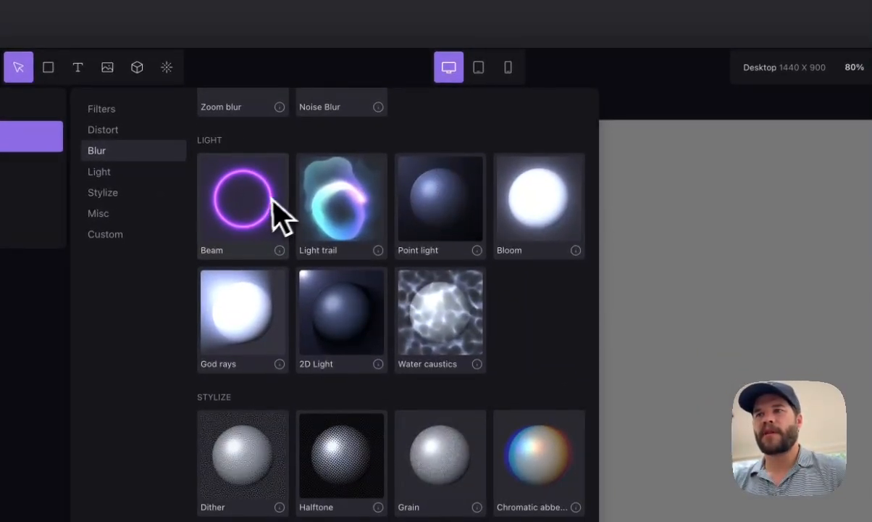
{"action": "left_click", "coordinate": [274, 203]}
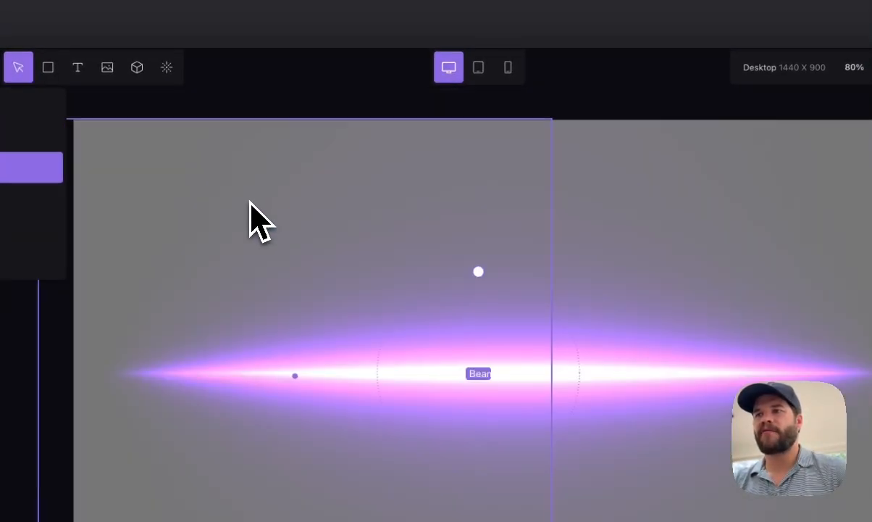
{"action": "left_click", "coordinate": [732, 234]}
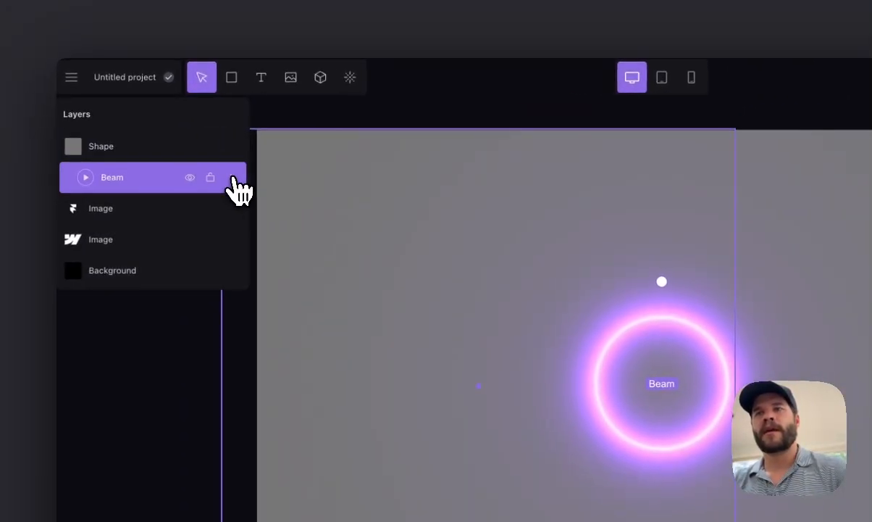
Duplicate the ring Beam, enlarge the copy to about 120% scale at about 24°, and play both Beam animations.
{"action": "right_click", "coordinate": [236, 181]}
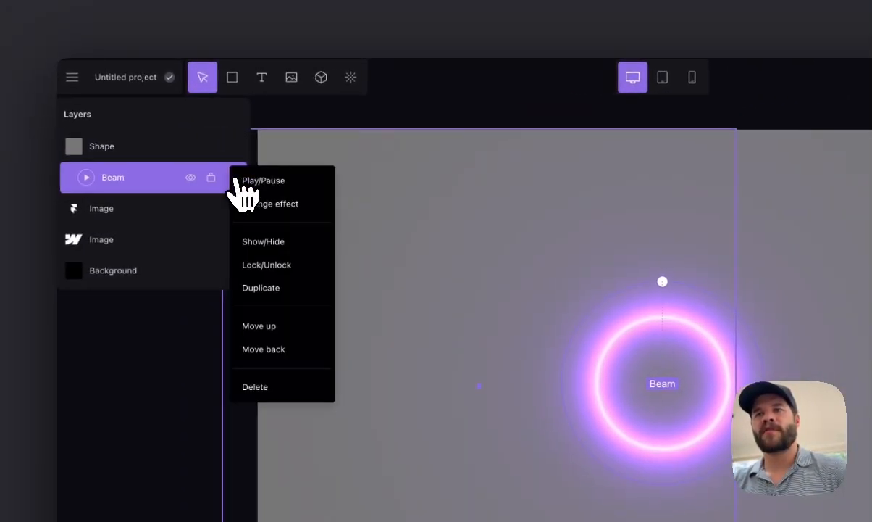
{"action": "left_click", "coordinate": [269, 288]}
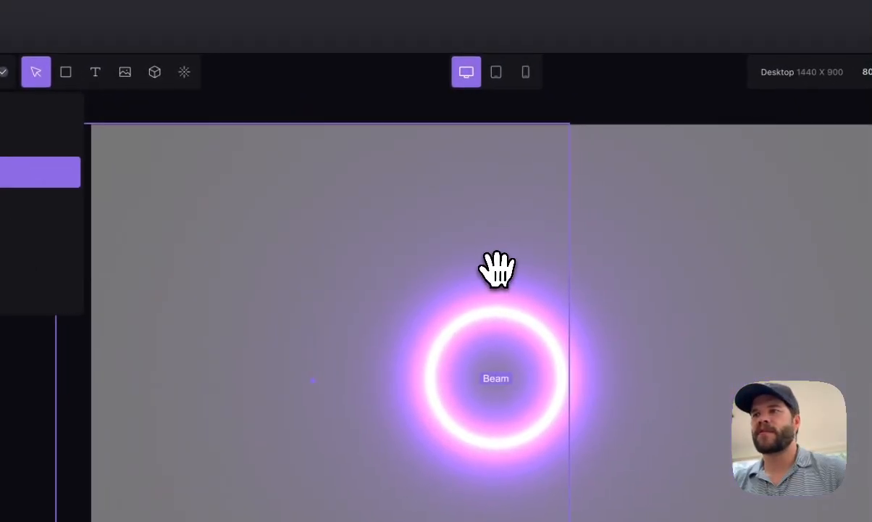
{"action": "left_click_drag", "start_coordinate": [660, 259], "coordinate": [760, 142]}
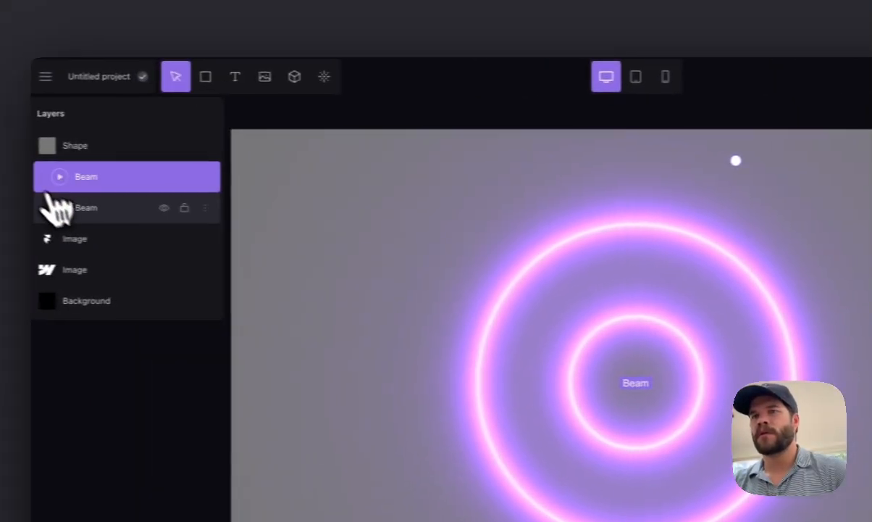
{"action": "left_click", "coordinate": [85, 212]}
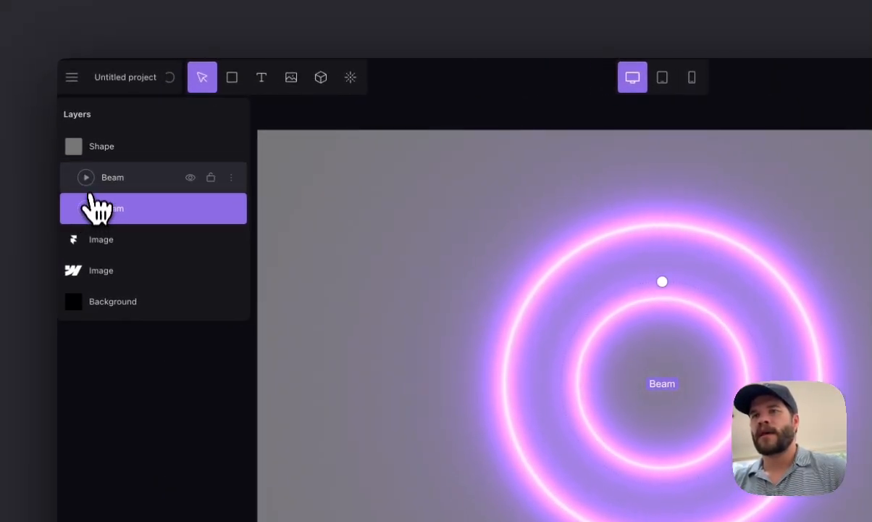
{"action": "left_click", "coordinate": [89, 179]}
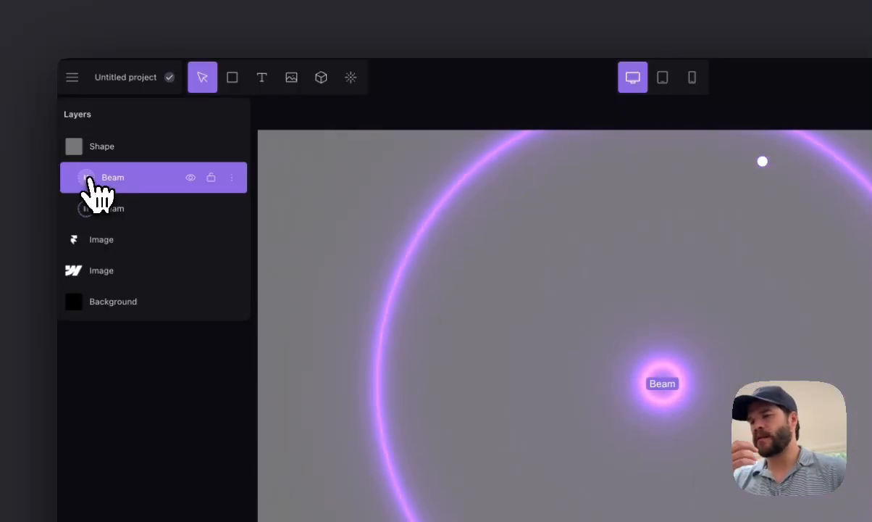
Change the full-artboard Shape's fill to black, 000000.
{"action": "left_click", "coordinate": [115, 147]}
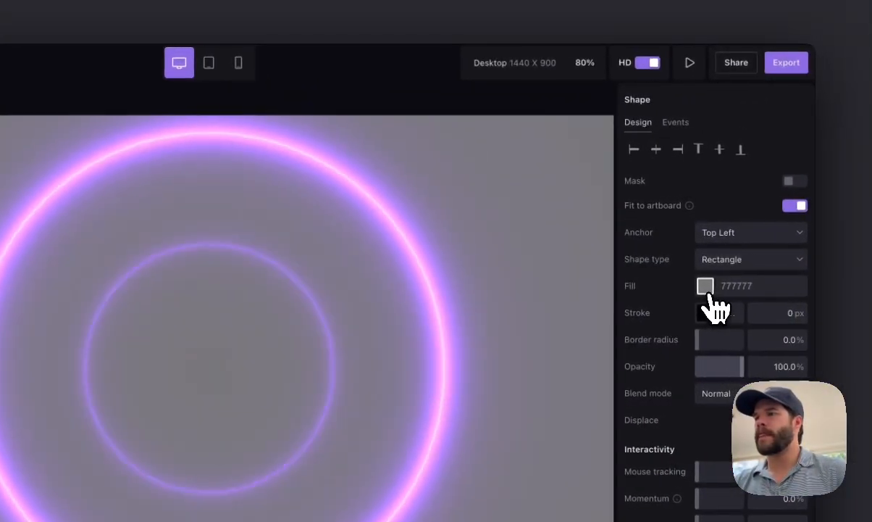
{"action": "left_click", "coordinate": [707, 287]}
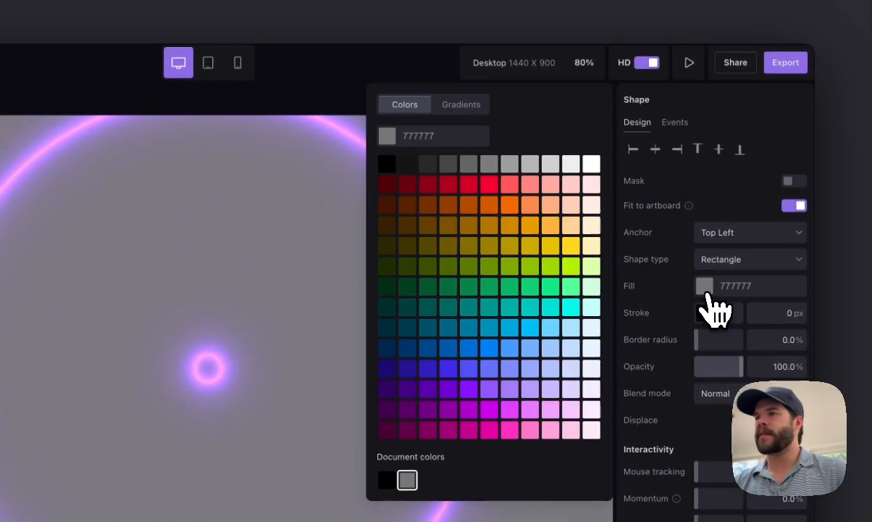
{"action": "left_click", "coordinate": [552, 179]}
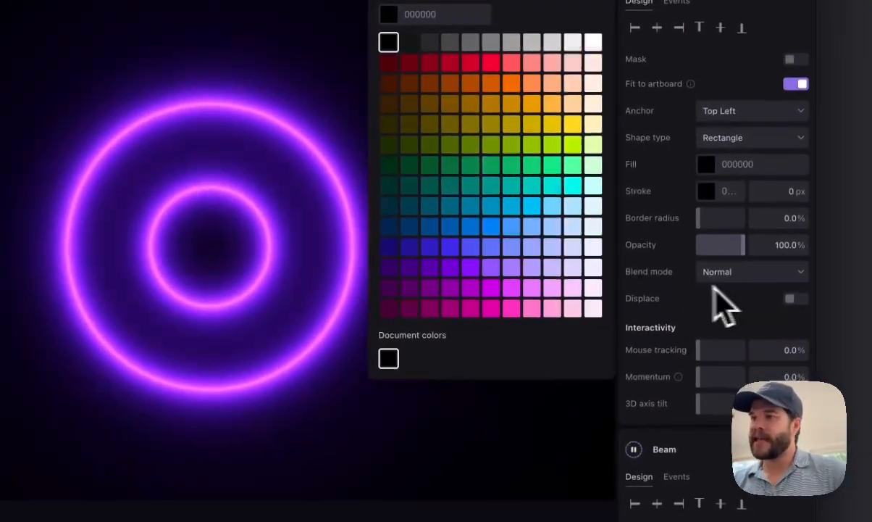
{"action": "left_click", "coordinate": [680, 285]}
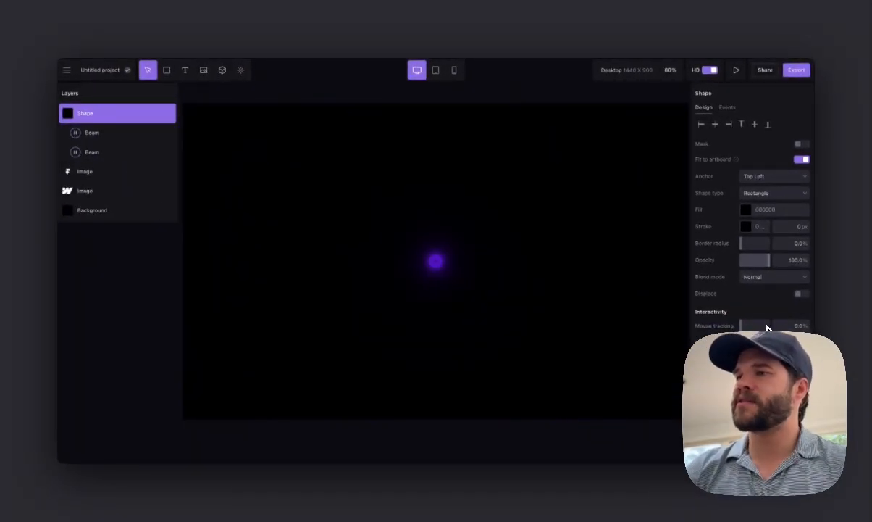
Set the black Shape's blend mode to Multiply so the beams light only the logos.
{"action": "scroll", "coordinate": [767, 328], "scroll_direction": "down", "scroll_amount": 3}
{"action": "scroll", "coordinate": [767, 328], "scroll_direction": "up", "scroll_amount": 3}
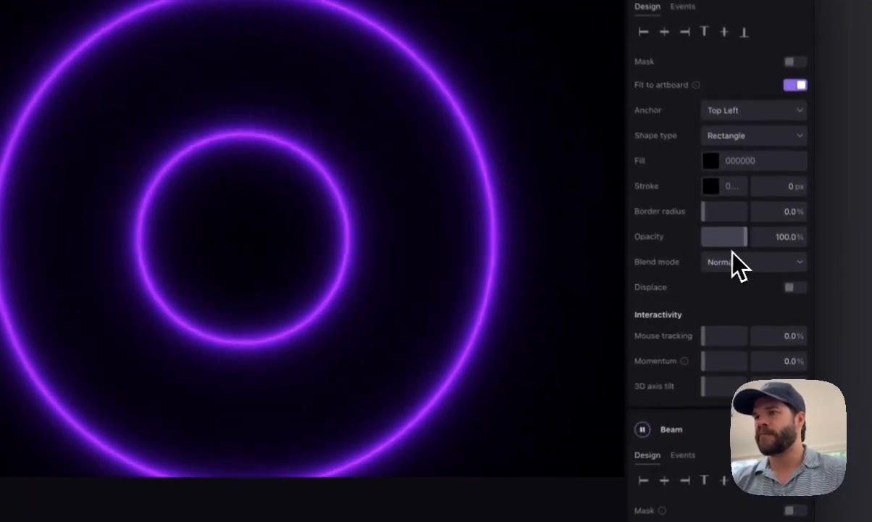
{"action": "left_click_drag", "start_coordinate": [763, 262], "coordinate": [748, 258]}
{"action": "left_click_drag", "start_coordinate": [708, 228], "coordinate": [758, 245]}
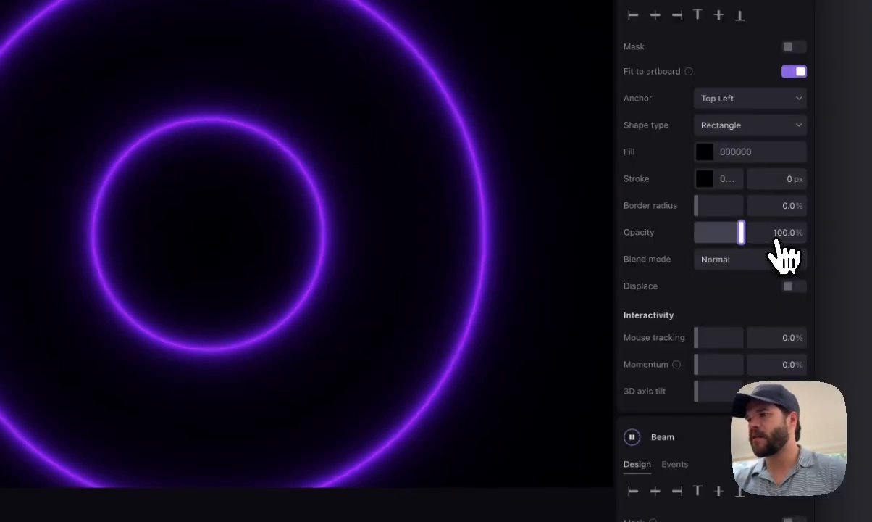
{"action": "left_click", "coordinate": [758, 263]}
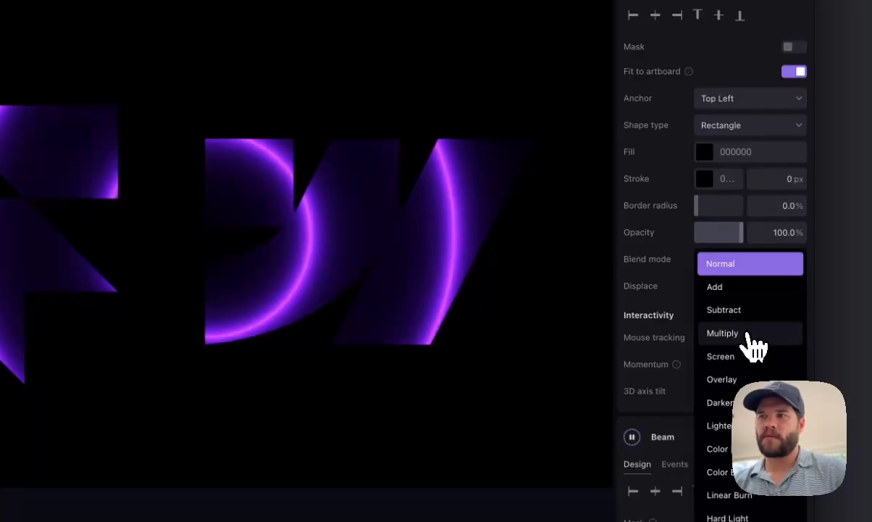
{"action": "left_click", "coordinate": [754, 340]}
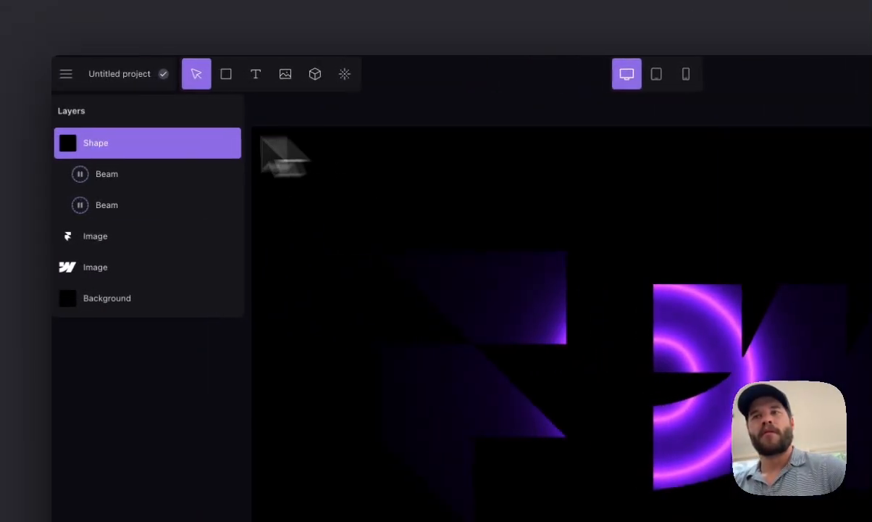
Add a Sine waves distortion effect to the Shape layer.
{"action": "left_click", "coordinate": [227, 143]}
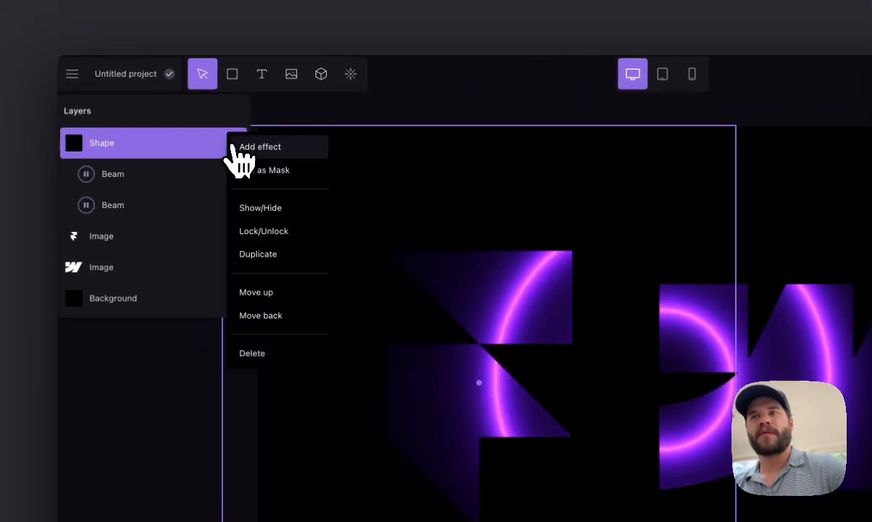
{"action": "left_click", "coordinate": [236, 146]}
{"action": "scroll", "coordinate": [397, 297], "scroll_direction": "down", "scroll_amount": 5}
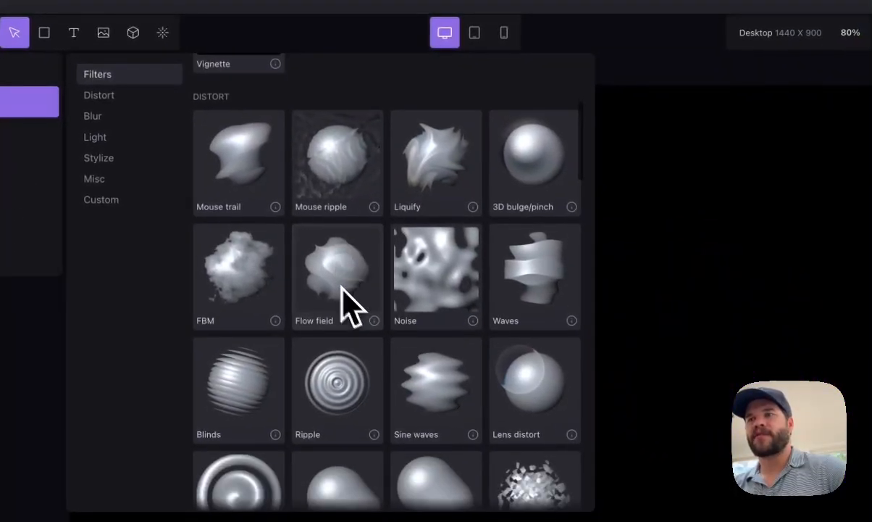
{"action": "left_click", "coordinate": [350, 306]}
Set the Sine effect's frequency and amplitude to 58% each and play its animation.
{"action": "left_click_drag", "start_coordinate": [473, 230], "coordinate": [471, 128]}
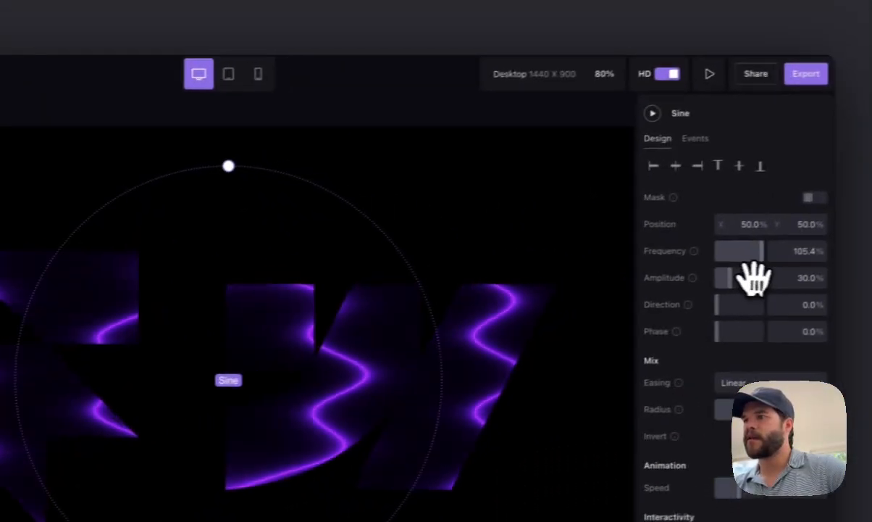
{"action": "left_click_drag", "start_coordinate": [759, 253], "coordinate": [719, 259]}
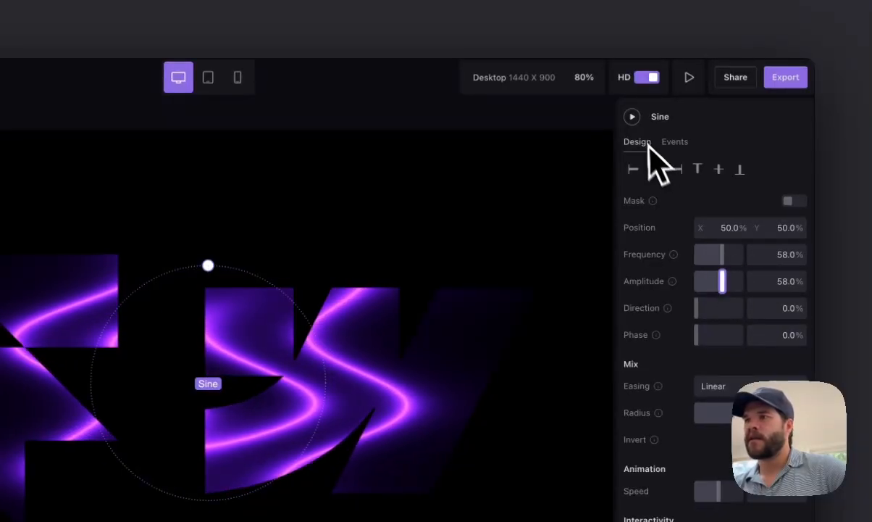
{"action": "left_click", "coordinate": [632, 118]}
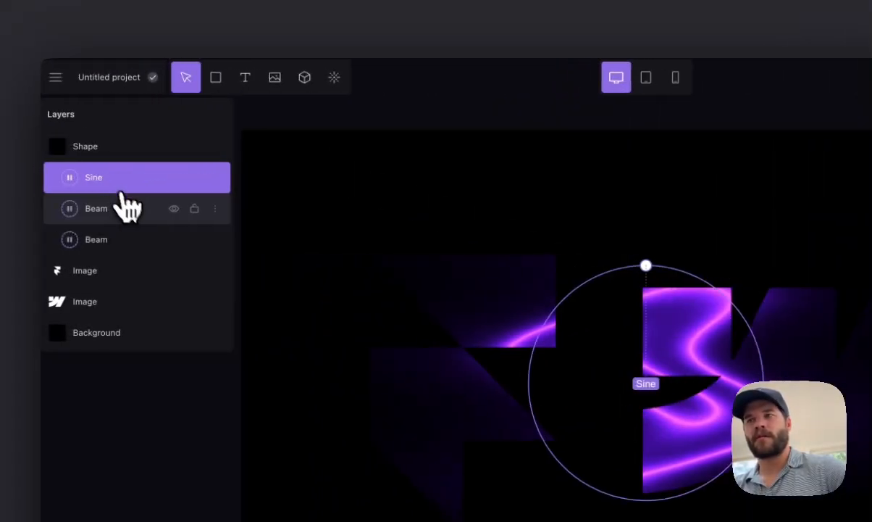
Set the phase of the larger Beam to 91%.
{"action": "left_click", "coordinate": [120, 203]}
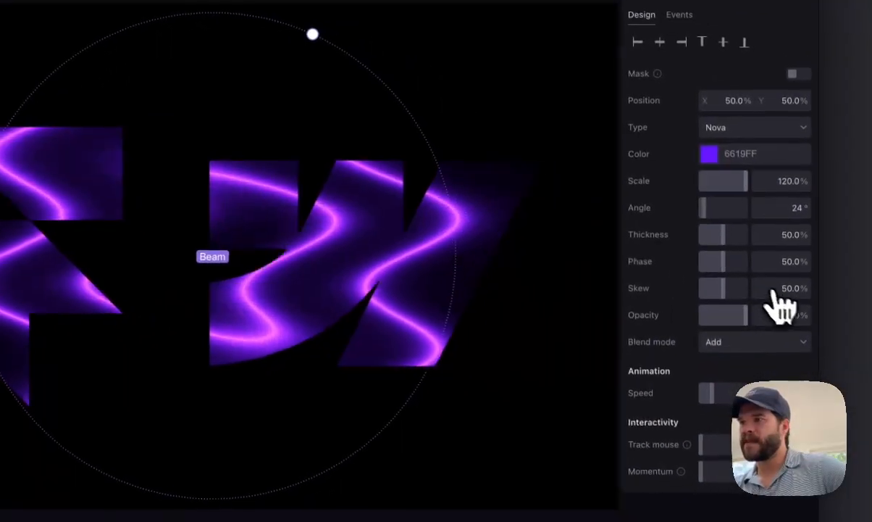
{"action": "left_click_drag", "start_coordinate": [764, 274], "coordinate": [786, 282]}
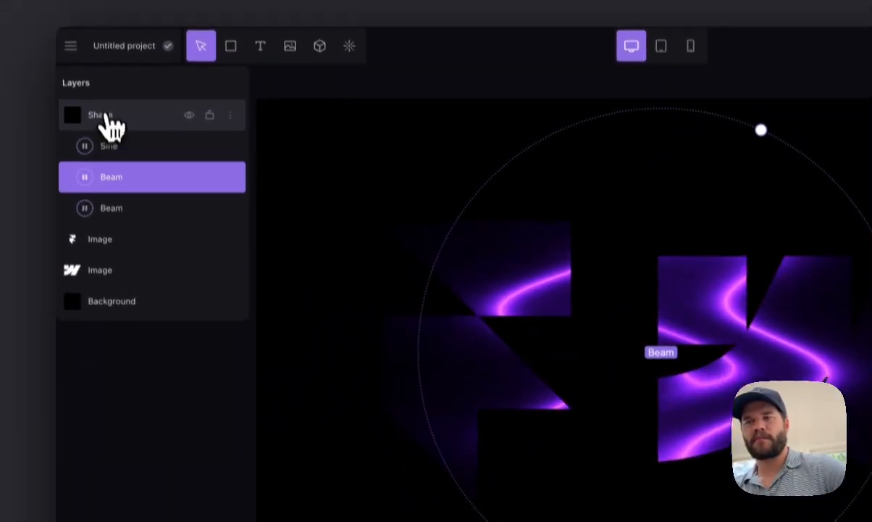
{"action": "left_click", "coordinate": [109, 145]}
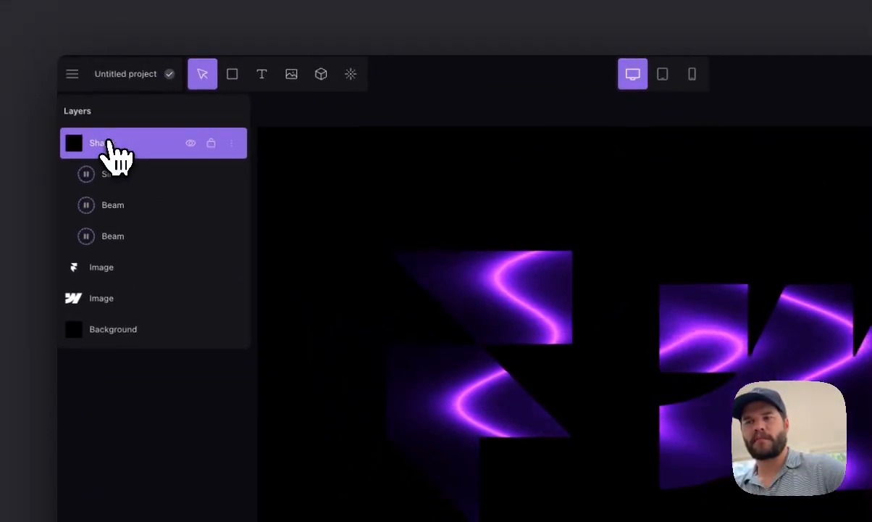
Recolor both Beam effects under the Shape layer to pale lavender, C9B7FF.
{"action": "left_click", "coordinate": [133, 208]}
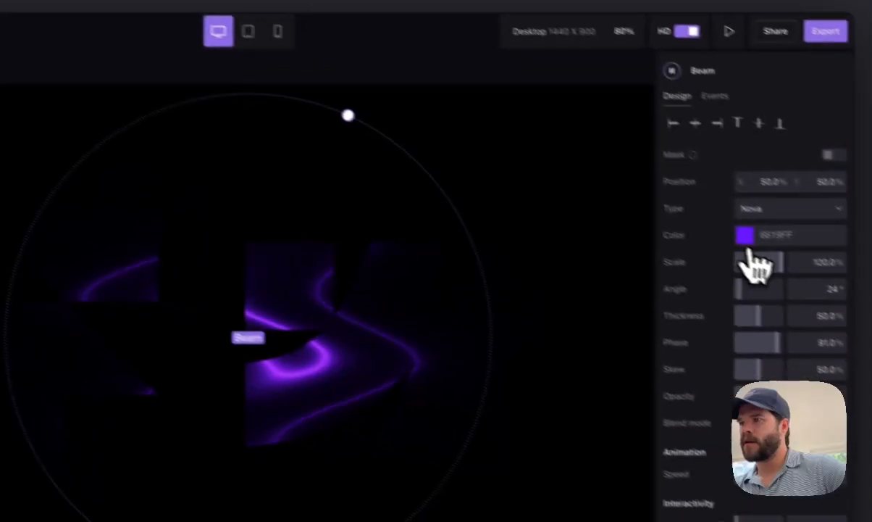
{"action": "left_click", "coordinate": [745, 235]}
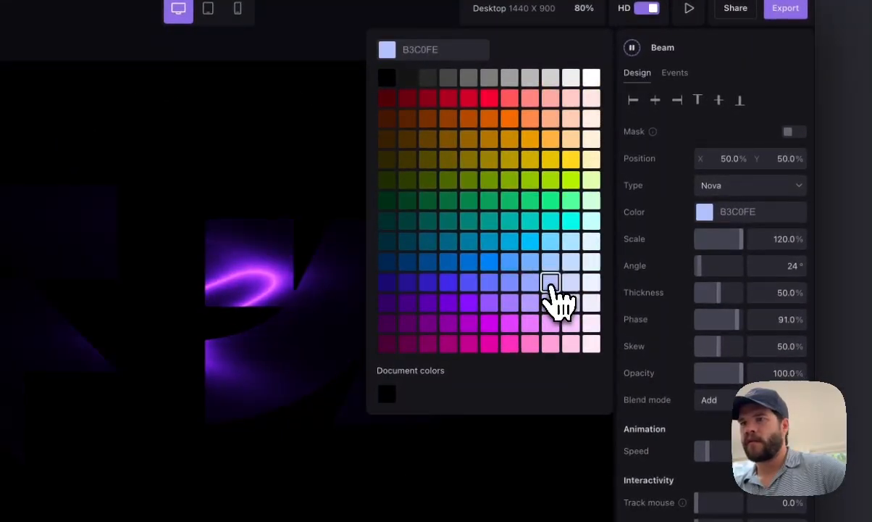
{"action": "left_click", "coordinate": [550, 290]}
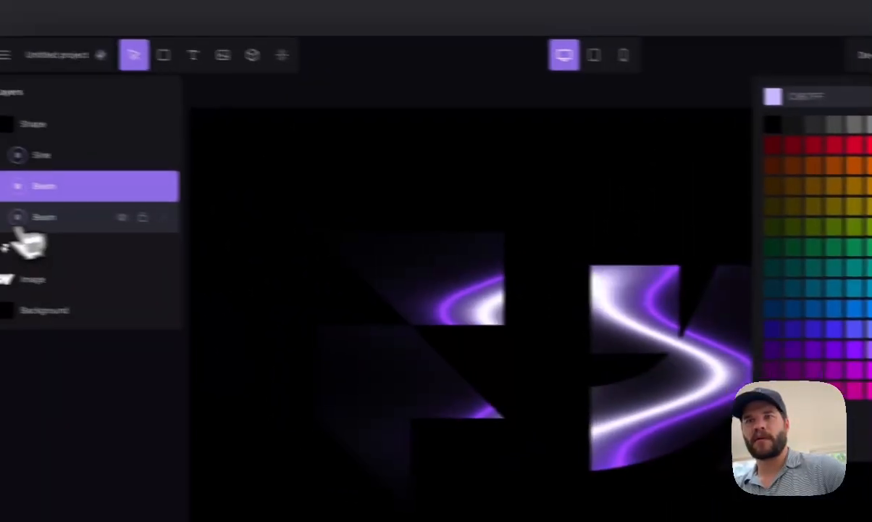
{"action": "left_click", "coordinate": [52, 217]}
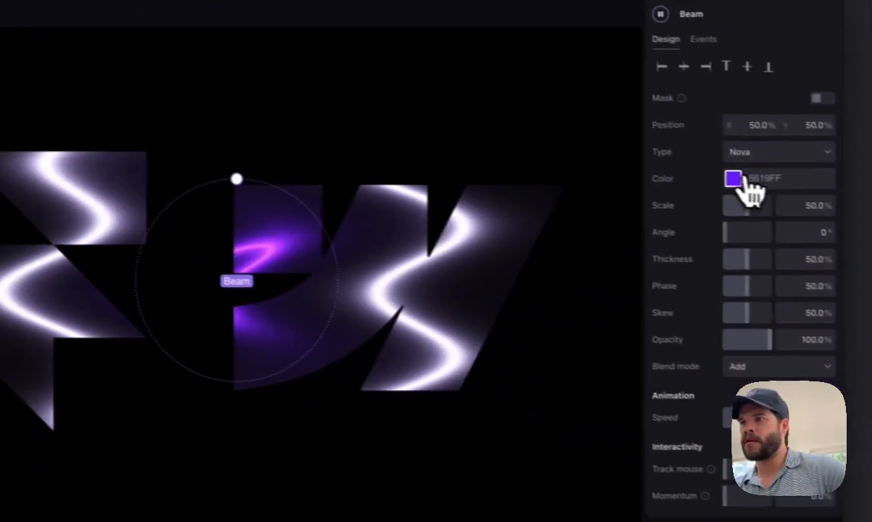
{"action": "left_click", "coordinate": [737, 179]}
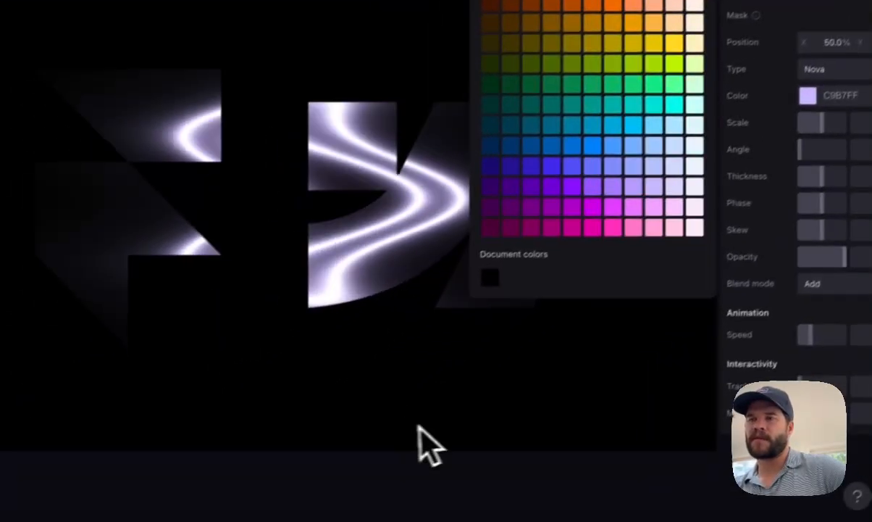
{"action": "left_click", "coordinate": [324, 508]}
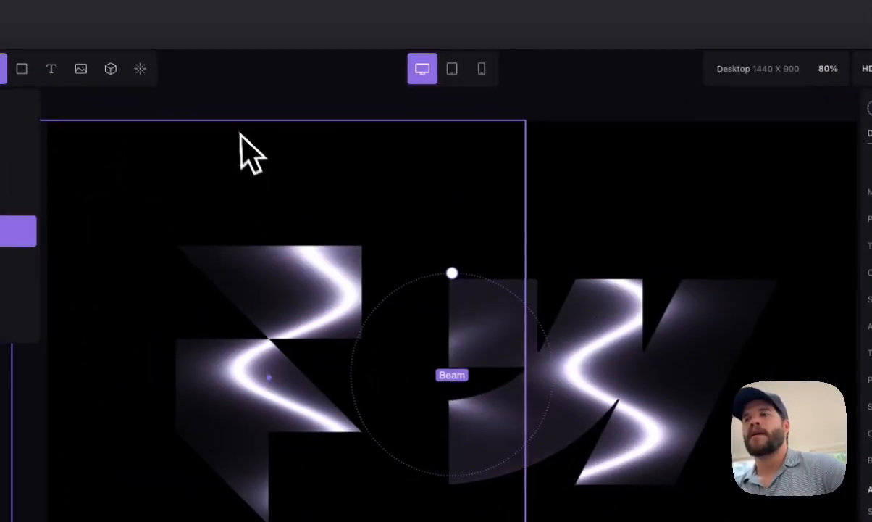
Deselect the layers and add a Pixelate effect over the whole scene.
{"action": "left_click", "coordinate": [610, 49]}
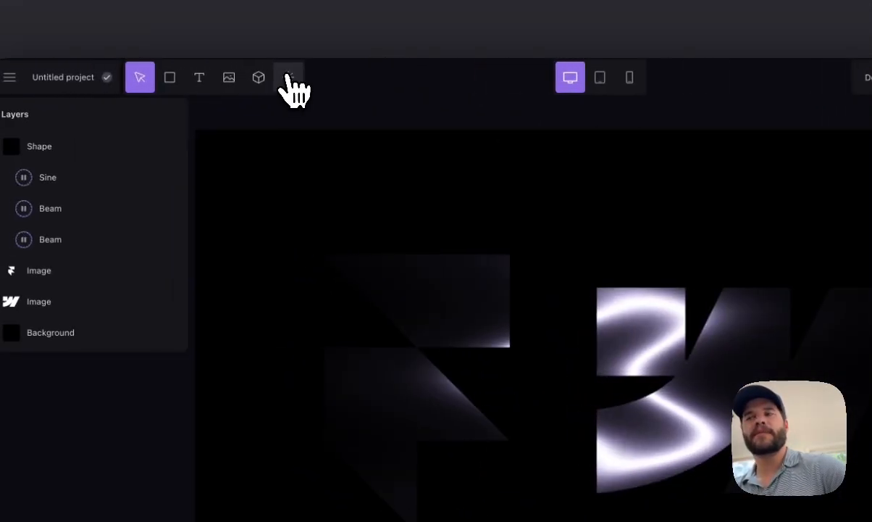
{"action": "left_click", "coordinate": [217, 78]}
{"action": "scroll", "coordinate": [337, 257], "scroll_direction": "down", "scroll_amount": 6}
{"action": "scroll", "coordinate": [421, 264], "scroll_direction": "down", "scroll_amount": 10}
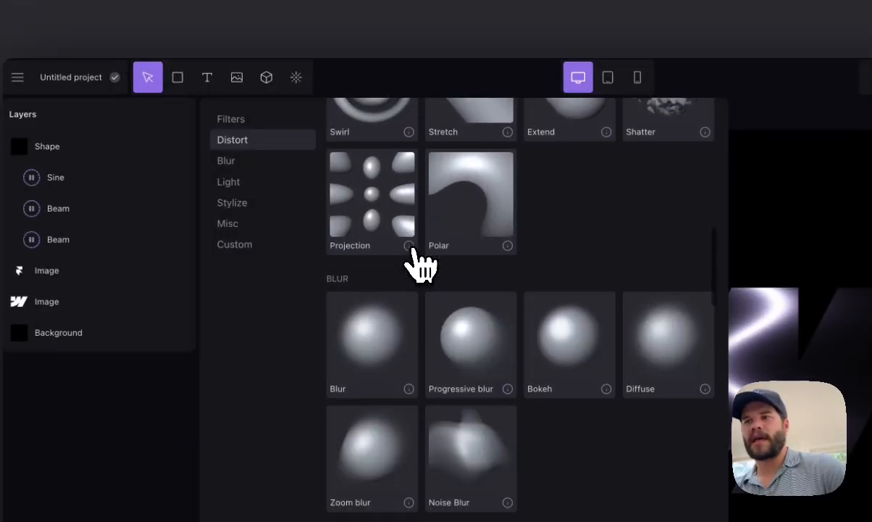
{"action": "scroll", "coordinate": [472, 341], "scroll_direction": "down", "scroll_amount": 5}
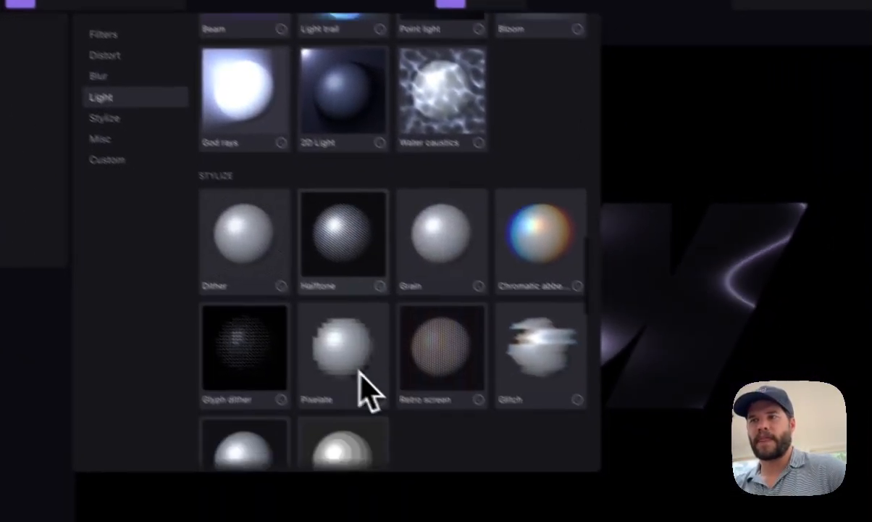
{"action": "left_click", "coordinate": [462, 427]}
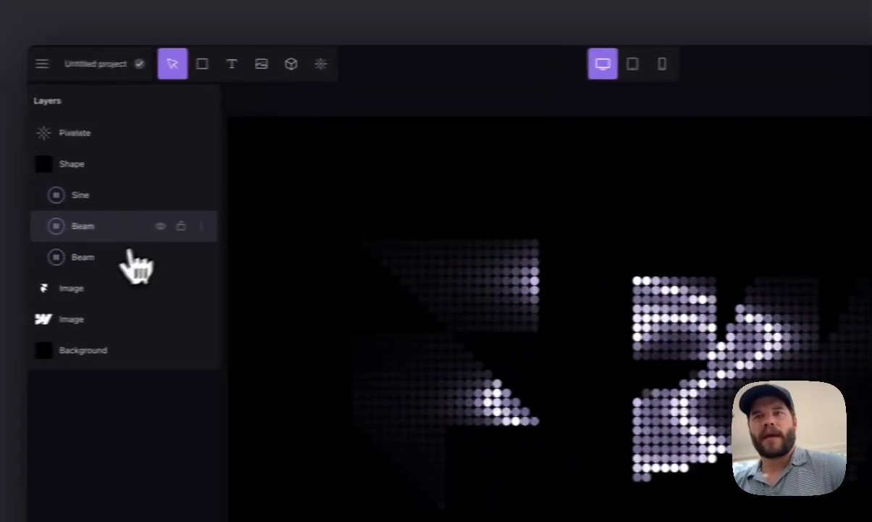
Raise the mouse tracking of the smaller Beam, the one at 50% scale, so it follows the cursor.
{"action": "left_click", "coordinate": [145, 230]}
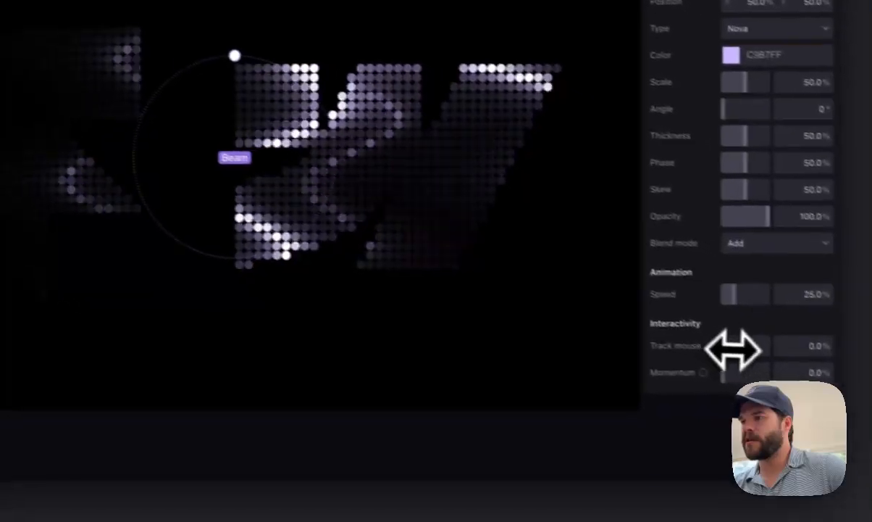
{"action": "left_click_drag", "start_coordinate": [728, 349], "coordinate": [847, 378]}
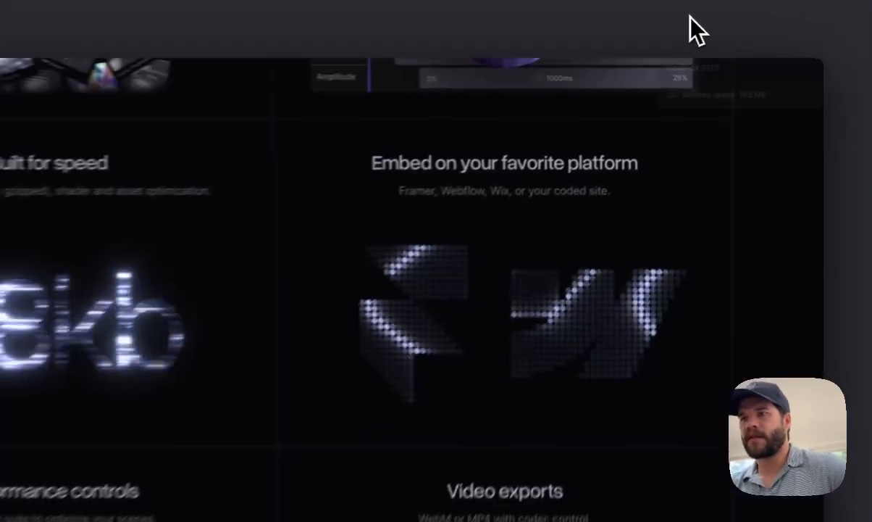
View the finished logo scene on the website's platform embed section and return to the projects dashboard.
{"action": "scroll", "coordinate": [485, 214], "scroll_direction": "down", "scroll_amount": 5}
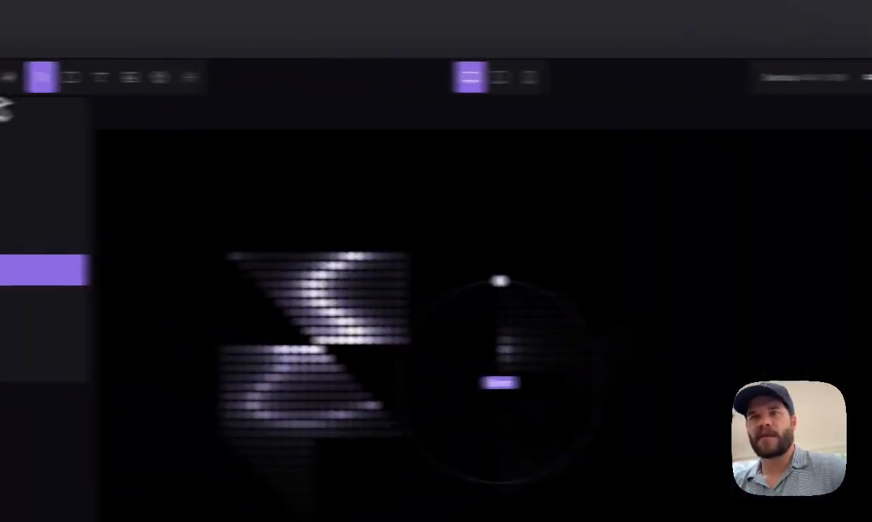
{"action": "left_click", "coordinate": [54, 78]}
{"action": "left_click", "coordinate": [68, 90]}
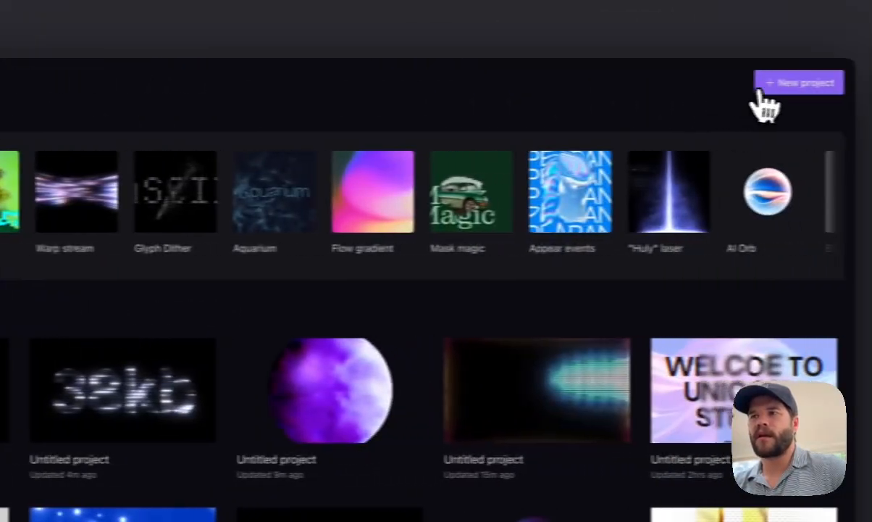
Create a new project and fill its background with the black-to-white linear gradient.
{"action": "left_click", "coordinate": [750, 86]}
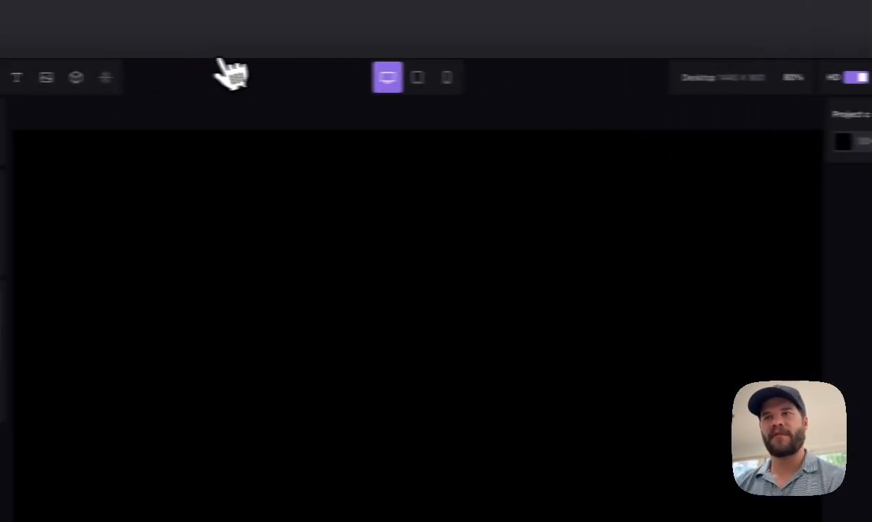
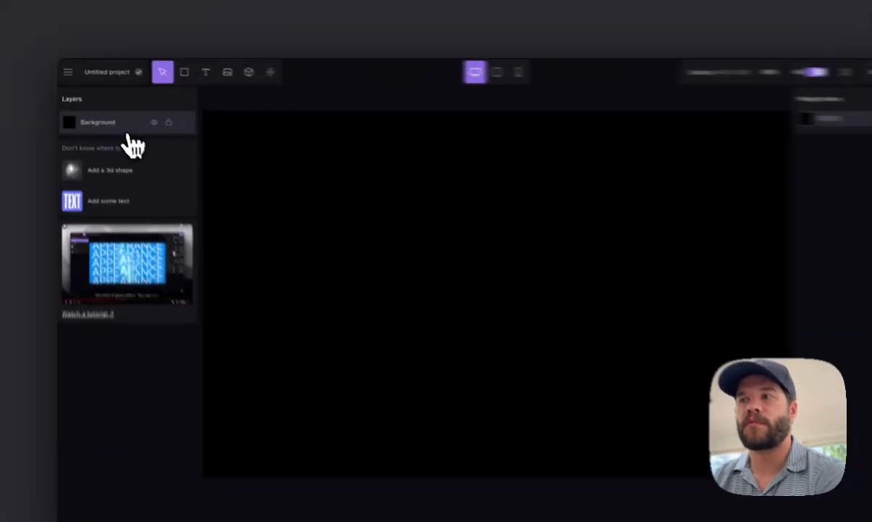
{"action": "left_click", "coordinate": [116, 114]}
{"action": "left_click", "coordinate": [717, 228]}
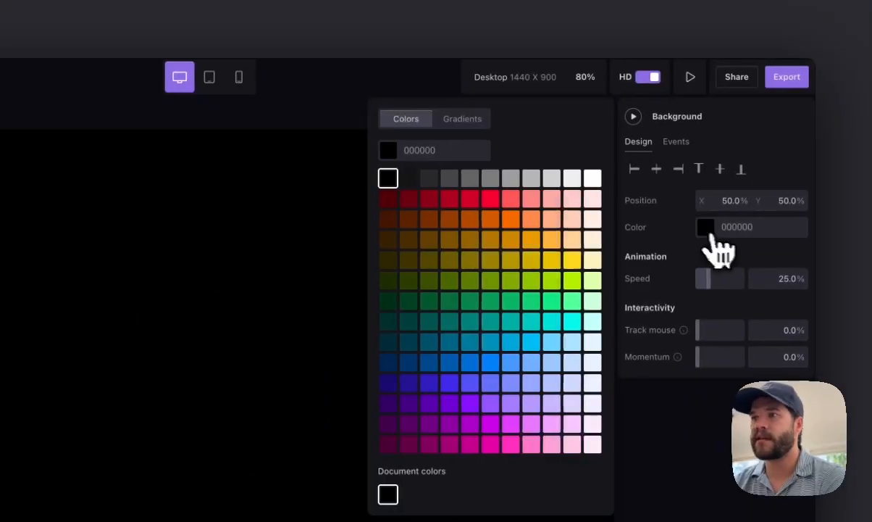
{"action": "left_click", "coordinate": [474, 120]}
{"action": "left_click", "coordinate": [387, 189]}
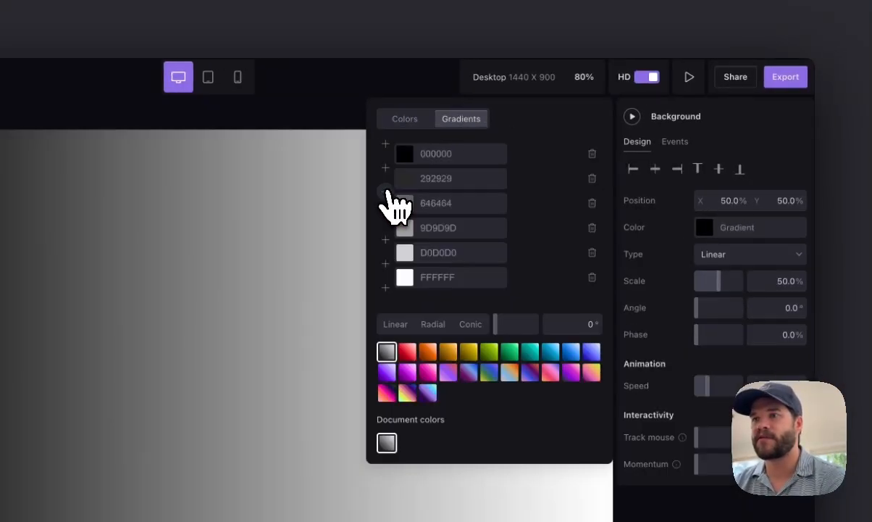
Insert three more stops into the background gradient: white FFFFFF after 646464, black 000000 after 9D9D9D and gray 7D7D7D after D0D0D0.
{"action": "left_click", "coordinate": [385, 216]}
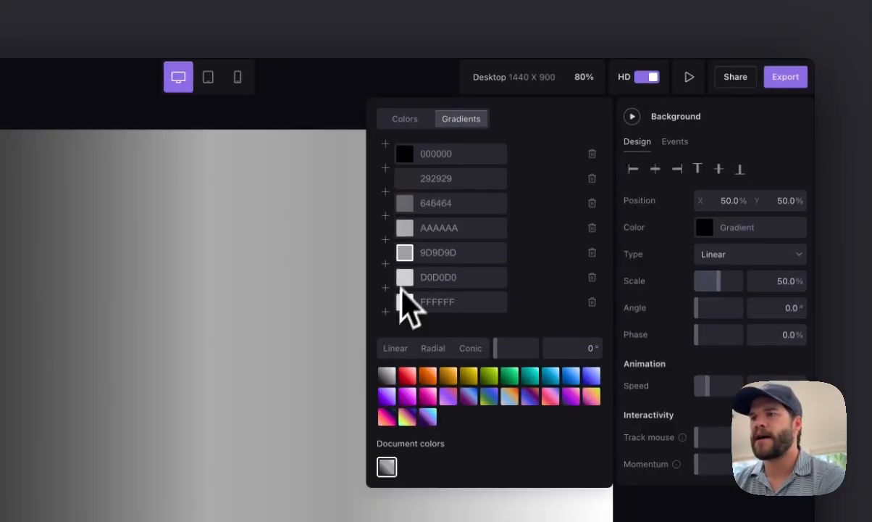
{"action": "left_click", "coordinate": [405, 228]}
{"action": "left_click", "coordinate": [352, 152]}
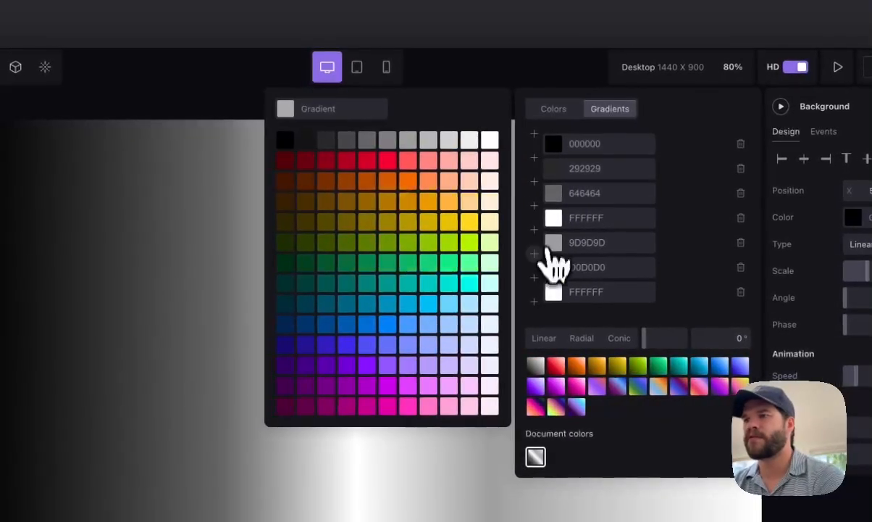
{"action": "left_click", "coordinate": [384, 263]}
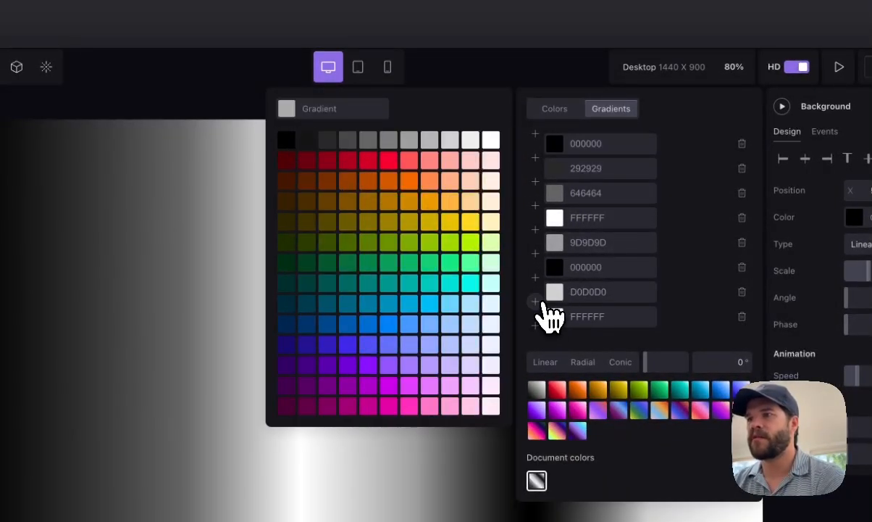
{"action": "left_click", "coordinate": [542, 303]}
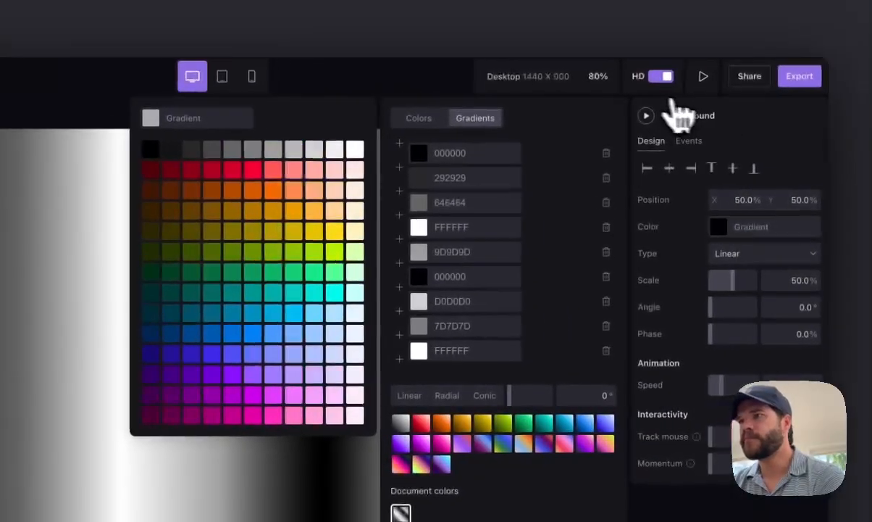
Play the background's animation and rotate its gradient so the bands run diagonally across the canvas.
{"action": "left_click", "coordinate": [782, 107]}
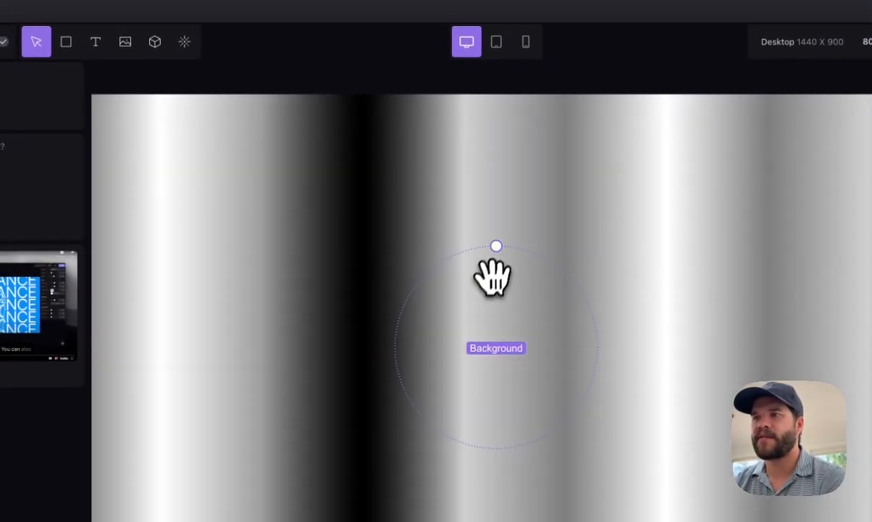
{"action": "left_click_drag", "start_coordinate": [493, 276], "coordinate": [464, 274]}
{"action": "left_click", "coordinate": [288, 165]}
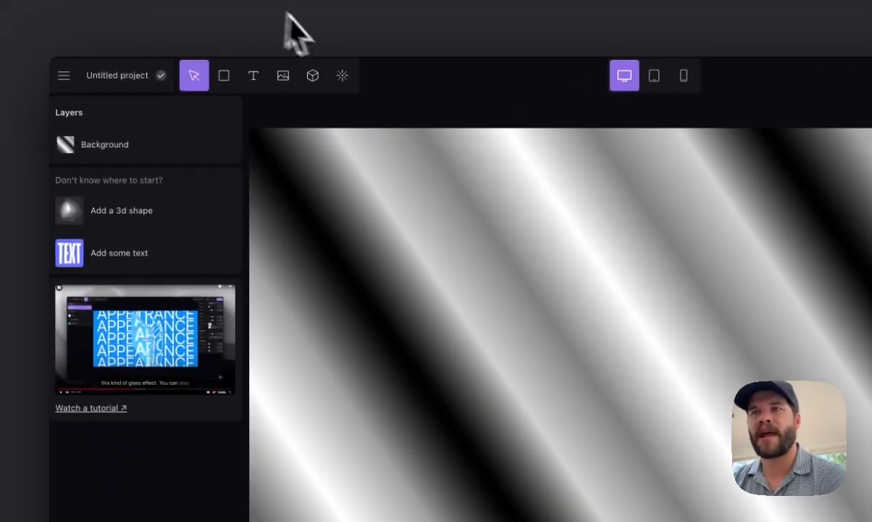
Add a 3D shape from the script "Make it pop" SVG, pop5.svg, and scale it to about 38.4%.
{"action": "left_click", "coordinate": [316, 76]}
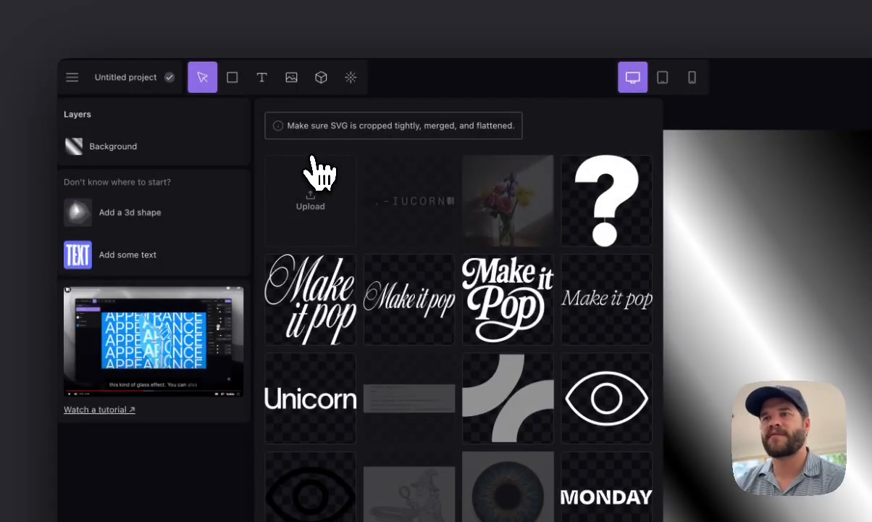
{"action": "left_click", "coordinate": [315, 319]}
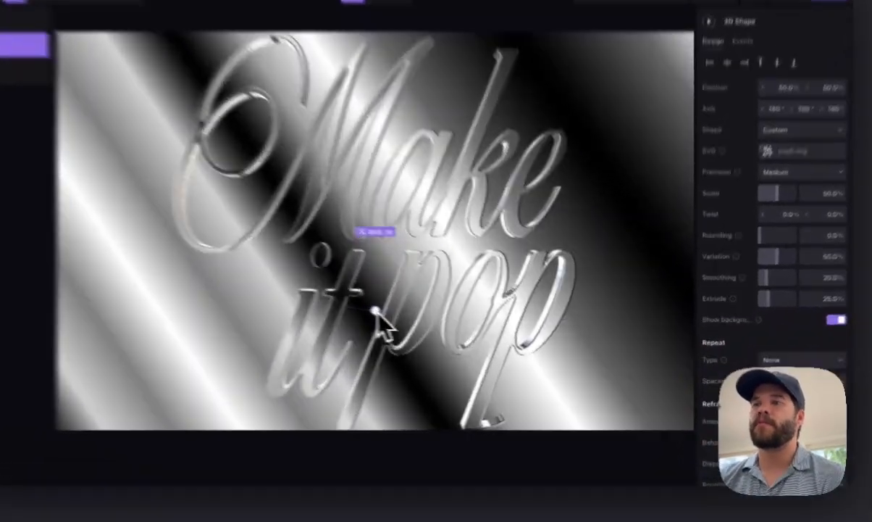
{"action": "left_click_drag", "start_coordinate": [436, 324], "coordinate": [436, 309]}
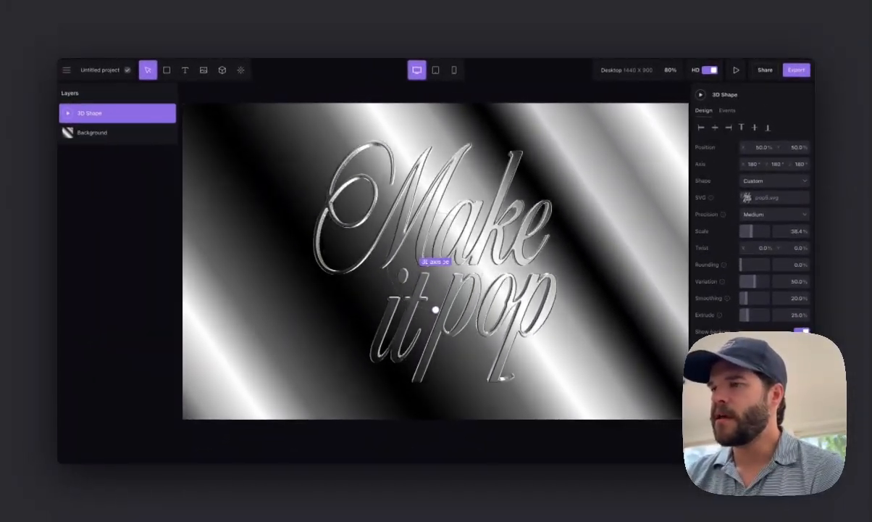
Turn off showing the background behind the 3D lettering and rotate it to about X 183°, Y 176°, Z 180°.
{"action": "scroll", "coordinate": [766, 255], "scroll_direction": "down", "scroll_amount": 3}
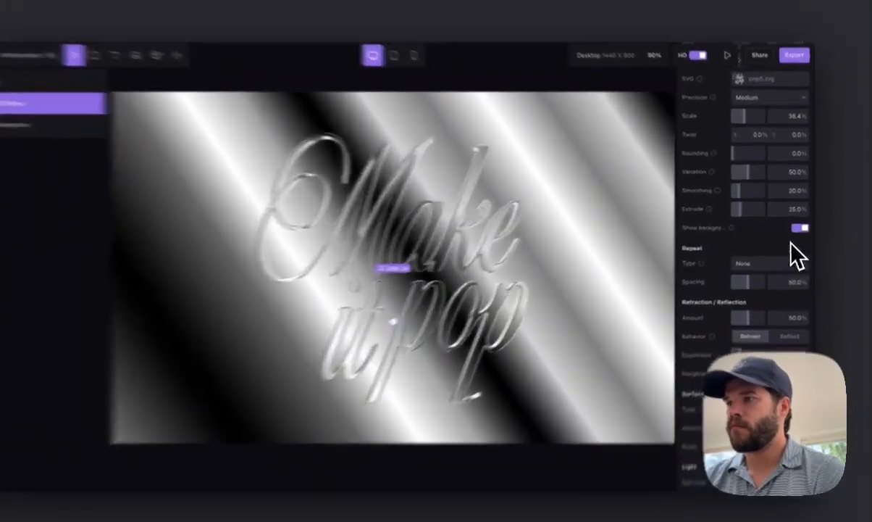
{"action": "left_click", "coordinate": [799, 224]}
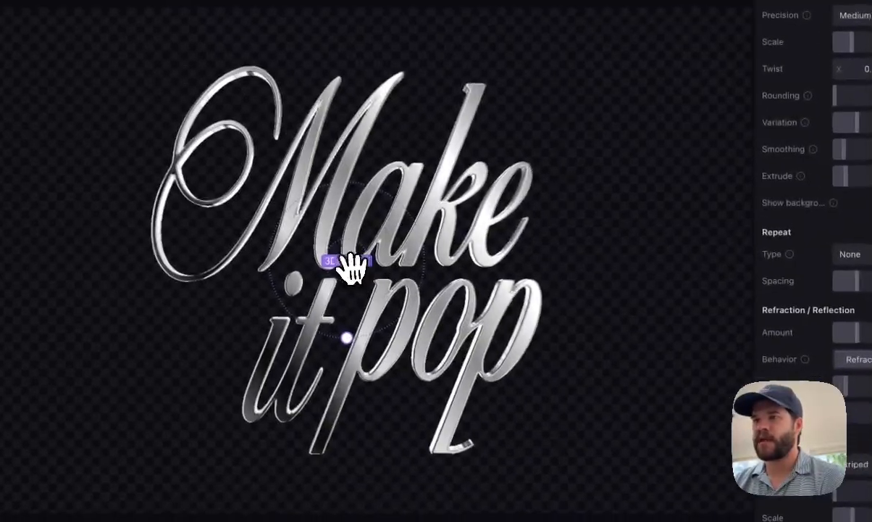
{"action": "left_click_drag", "start_coordinate": [234, 299], "coordinate": [181, 324]}
{"action": "left_click_drag", "start_coordinate": [310, 290], "coordinate": [399, 207]}
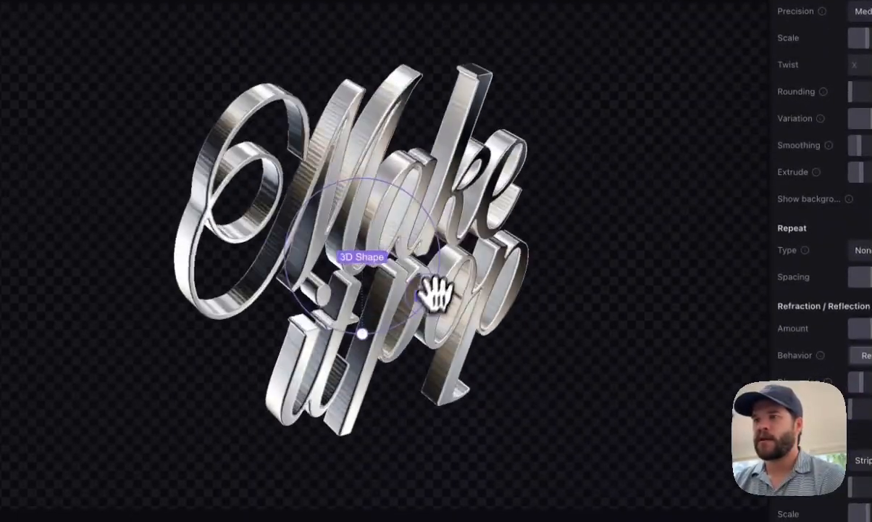
{"action": "left_click_drag", "start_coordinate": [435, 293], "coordinate": [319, 271]}
{"action": "left_click_drag", "start_coordinate": [360, 303], "coordinate": [312, 277]}
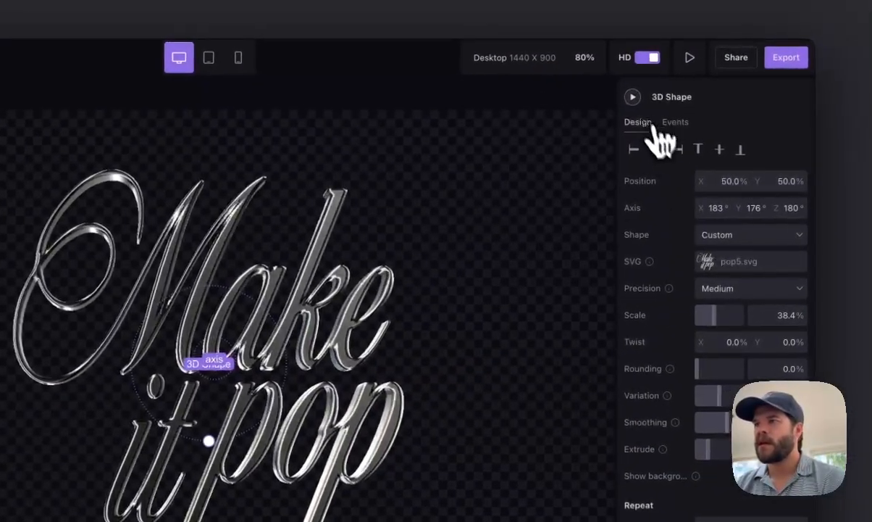
Set the lettering's animation direction to 120 on Y and its extrusion to 11%.
{"action": "scroll", "coordinate": [656, 181], "scroll_direction": "down", "scroll_amount": 8}
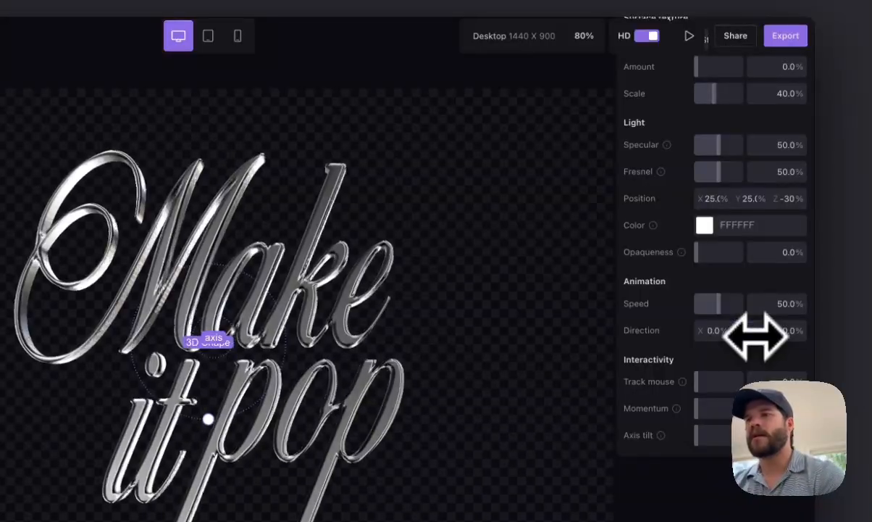
{"action": "scroll", "coordinate": [761, 319], "scroll_direction": "up", "scroll_amount": 8}
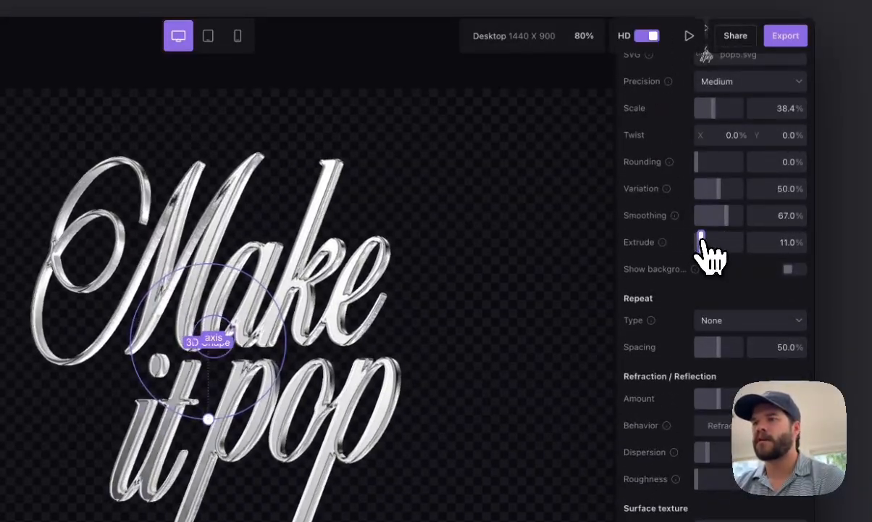
{"action": "scroll", "coordinate": [730, 286], "scroll_direction": "up", "scroll_amount": 5}
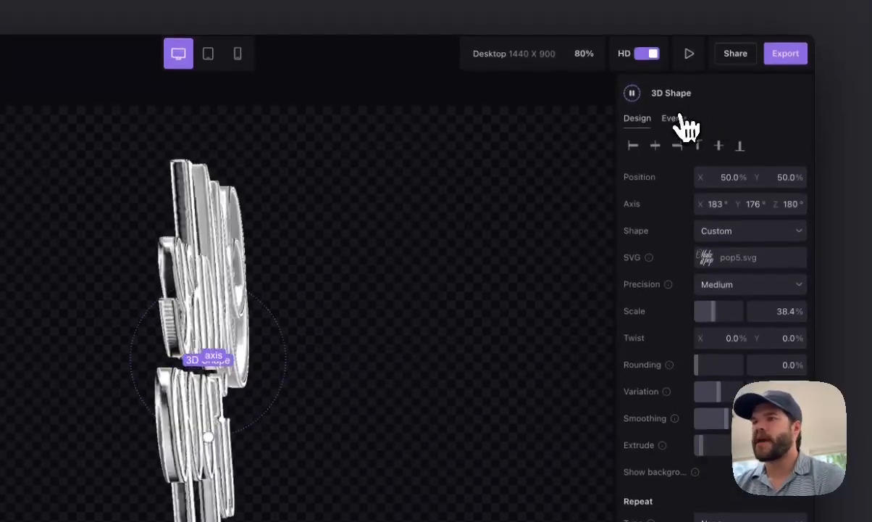
Add a hover event to the 3D shape that changes Rounding to 10% over 250 ms.
{"action": "left_click", "coordinate": [676, 101]}
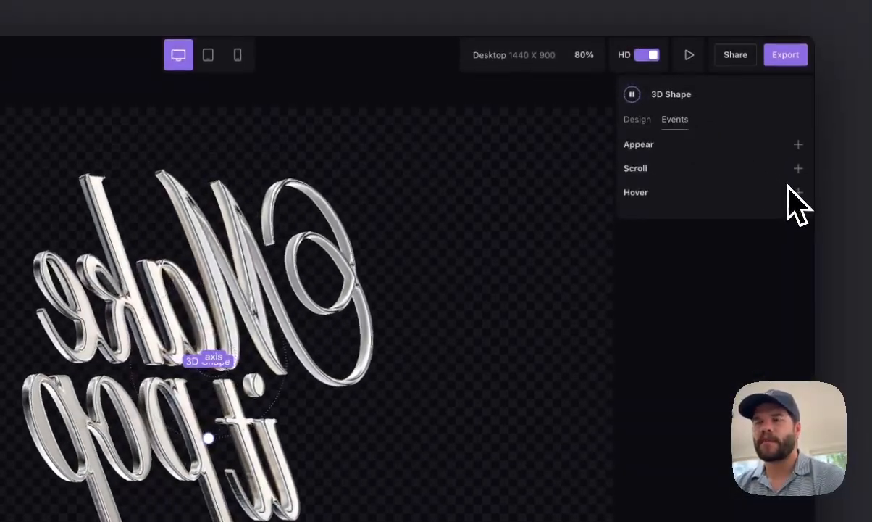
{"action": "left_click", "coordinate": [798, 192]}
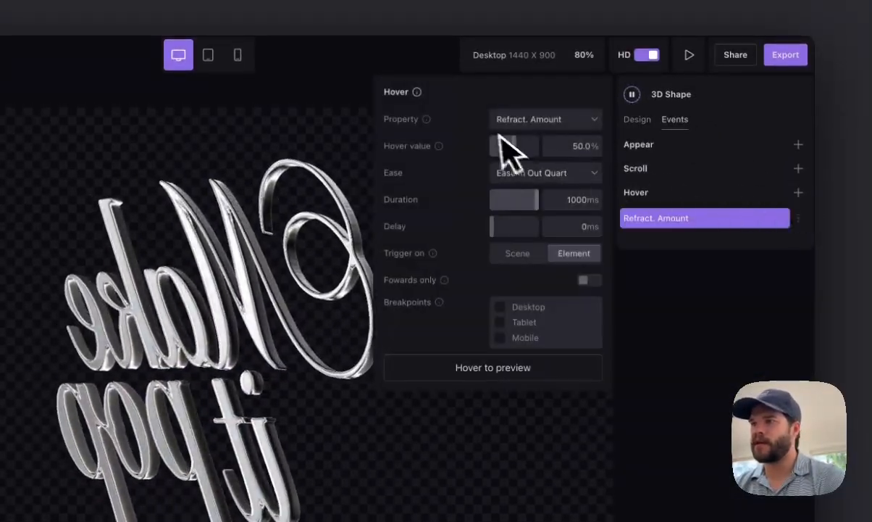
{"action": "left_click", "coordinate": [533, 120]}
{"action": "scroll", "coordinate": [543, 181], "scroll_direction": "up", "scroll_amount": 3}
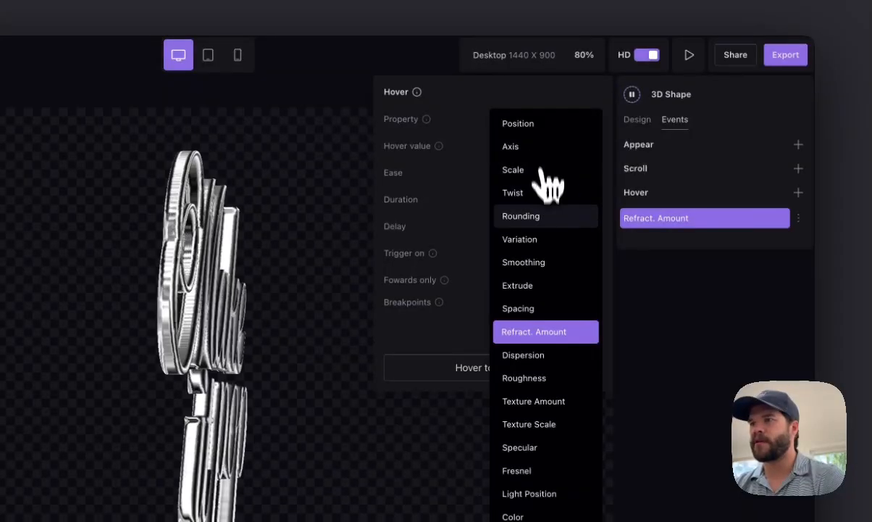
{"action": "left_click", "coordinate": [542, 216]}
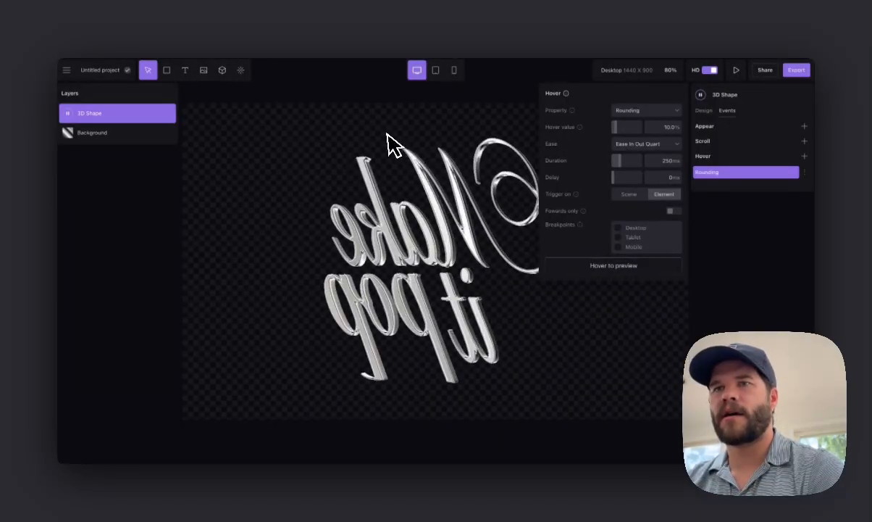
Add a second hover event to the 3D shape that controls its animation Speed.
{"action": "left_click", "coordinate": [804, 156]}
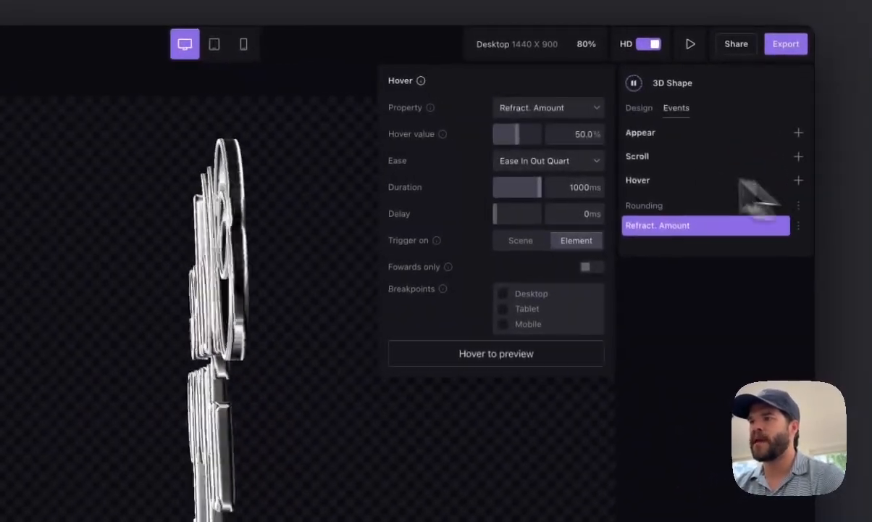
{"action": "left_click", "coordinate": [548, 109]}
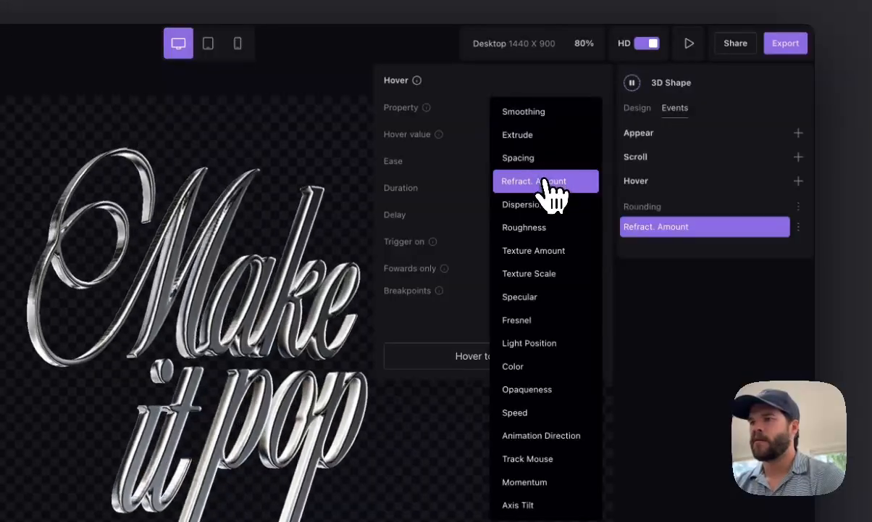
{"action": "scroll", "coordinate": [558, 346], "scroll_direction": "up", "scroll_amount": 3}
{"action": "scroll", "coordinate": [557, 362], "scroll_direction": "down", "scroll_amount": 3}
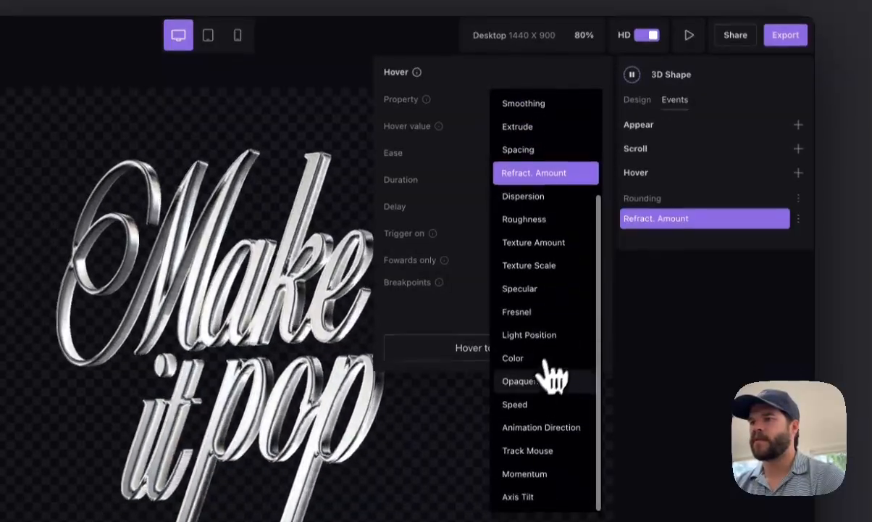
{"action": "left_click", "coordinate": [540, 413]}
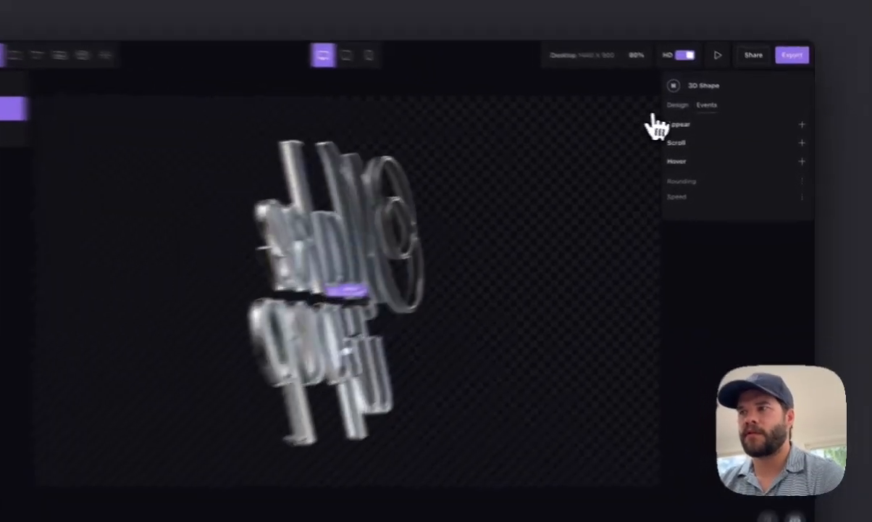
Raise the reflection dispersion of the 3D lettering to about 69% in its design settings.
{"action": "left_click", "coordinate": [705, 110]}
{"action": "scroll", "coordinate": [737, 234], "scroll_direction": "down", "scroll_amount": 6}
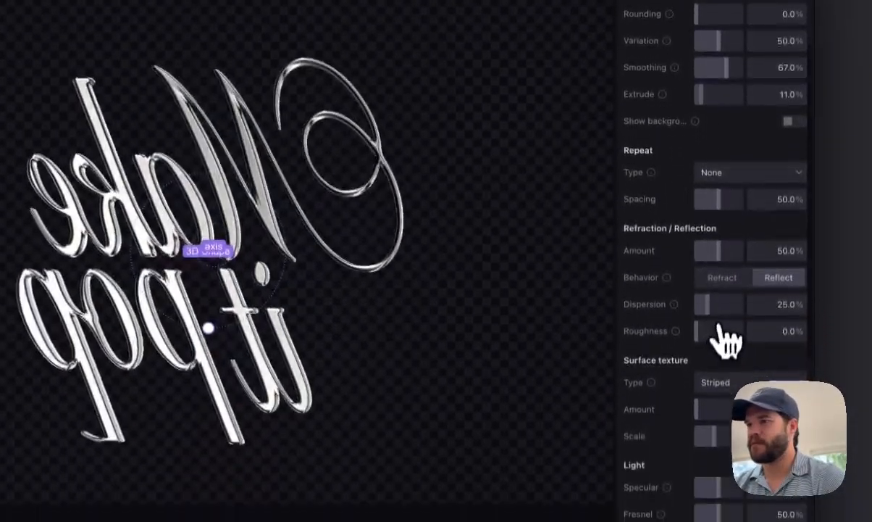
{"action": "left_click_drag", "start_coordinate": [710, 395], "coordinate": [729, 397]}
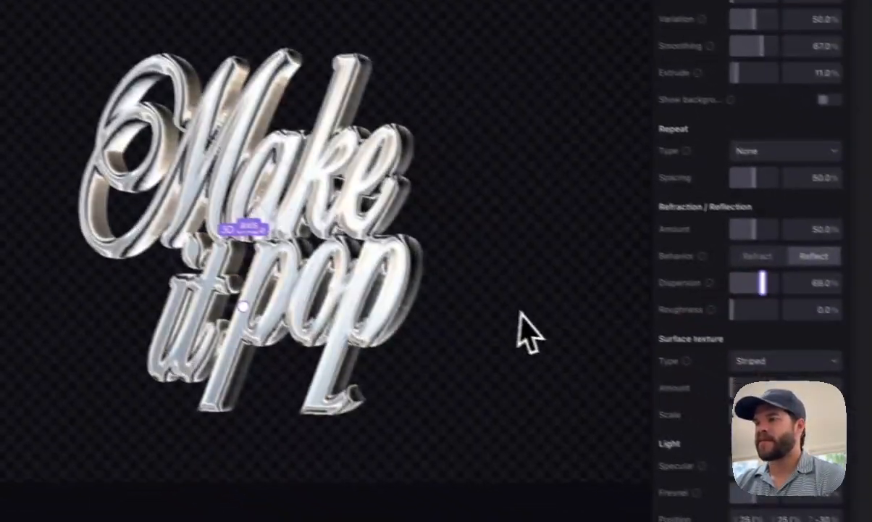
Set the 3D lettering's interactivity to 100% momentum and about 29% axis tilt.
{"action": "scroll", "coordinate": [670, 348], "scroll_direction": "down", "scroll_amount": 6}
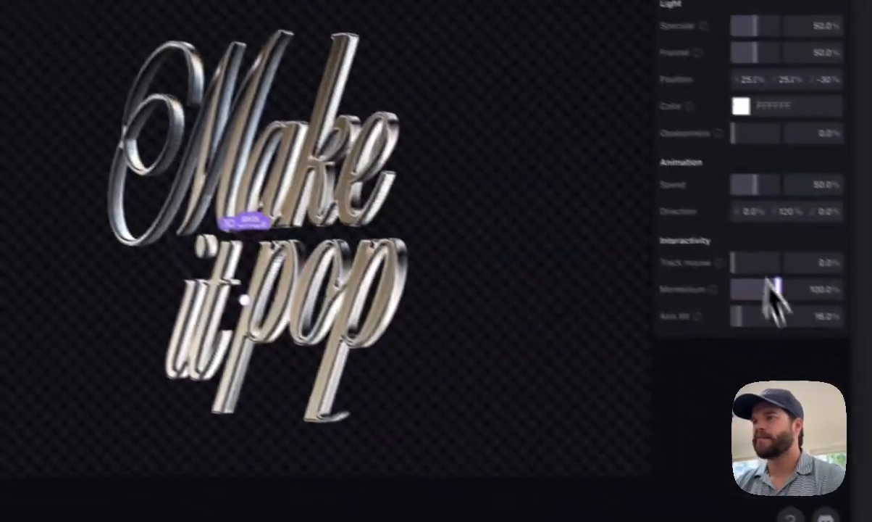
{"action": "left_click_drag", "start_coordinate": [697, 254], "coordinate": [712, 253]}
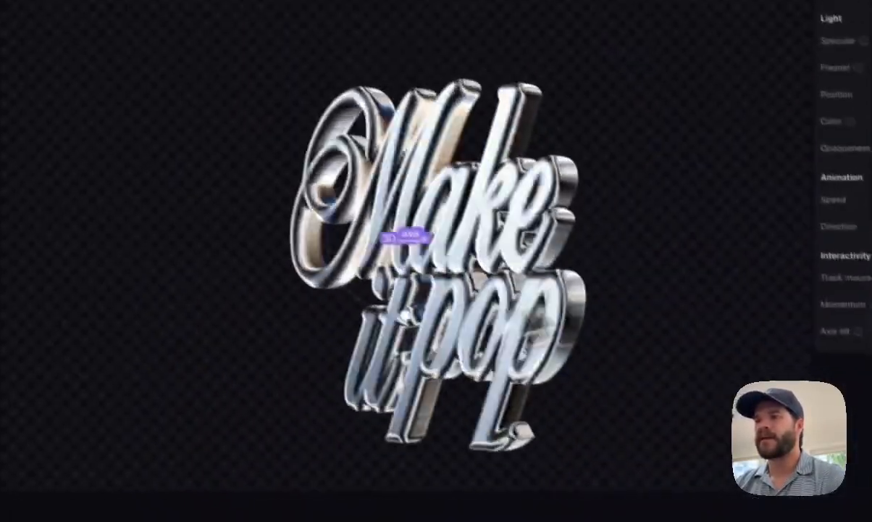
{"action": "left_click_drag", "start_coordinate": [805, 312], "coordinate": [775, 313]}
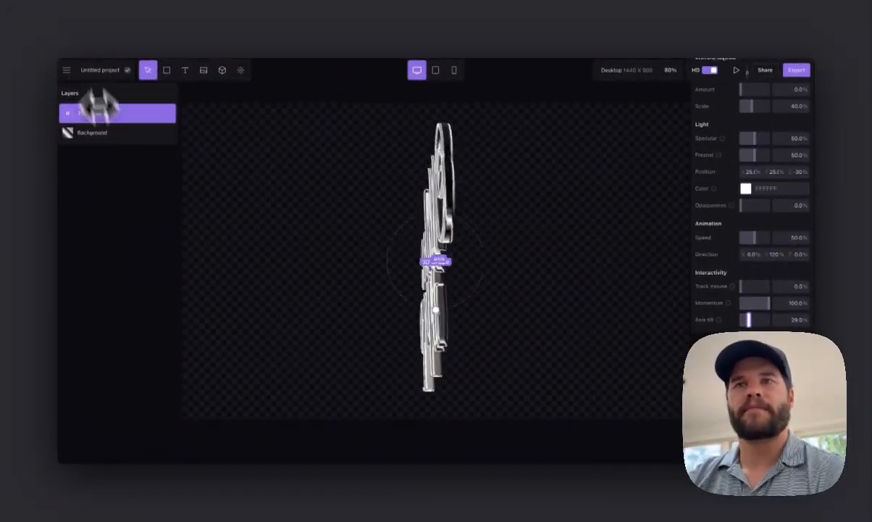
Leave the chrome lettering scene for the projects dashboard and create another new project.
{"action": "left_click", "coordinate": [66, 70]}
{"action": "left_click", "coordinate": [79, 86]}
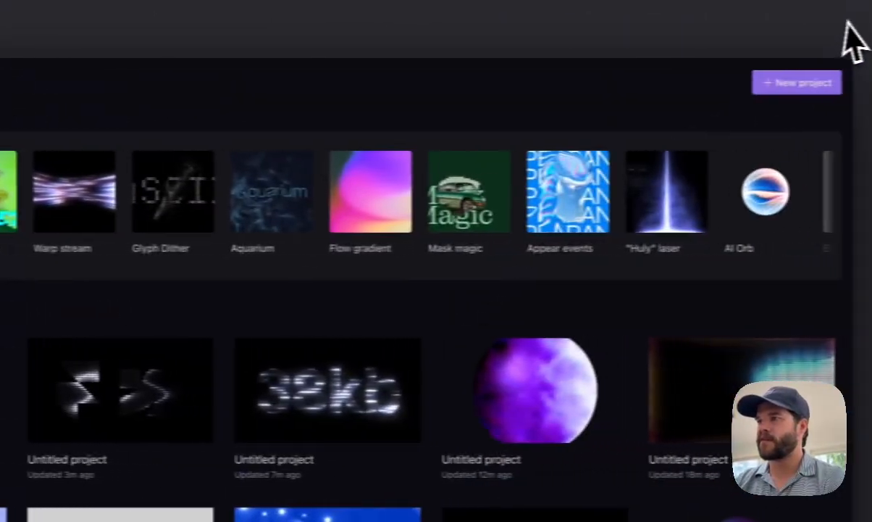
{"action": "left_click", "coordinate": [770, 84]}
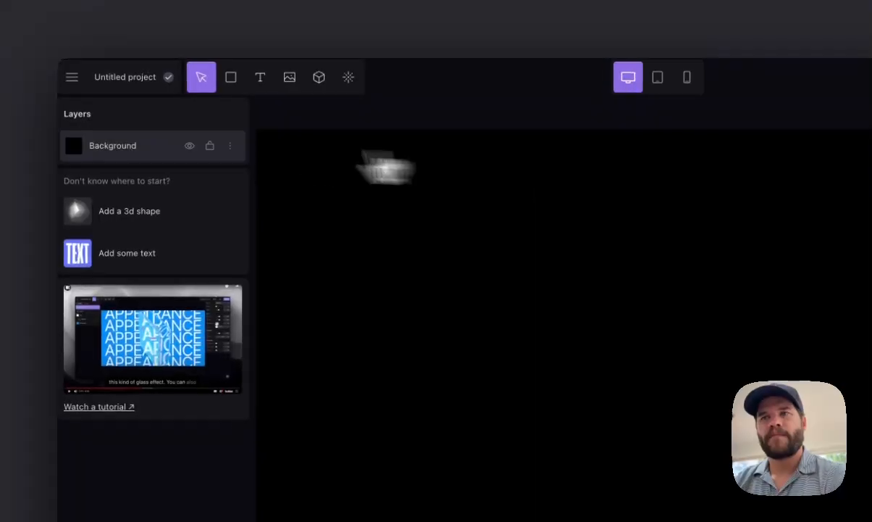
Fill the Background layer with the black-to-white linear gradient and set its angle to 180°.
{"action": "left_click", "coordinate": [94, 114]}
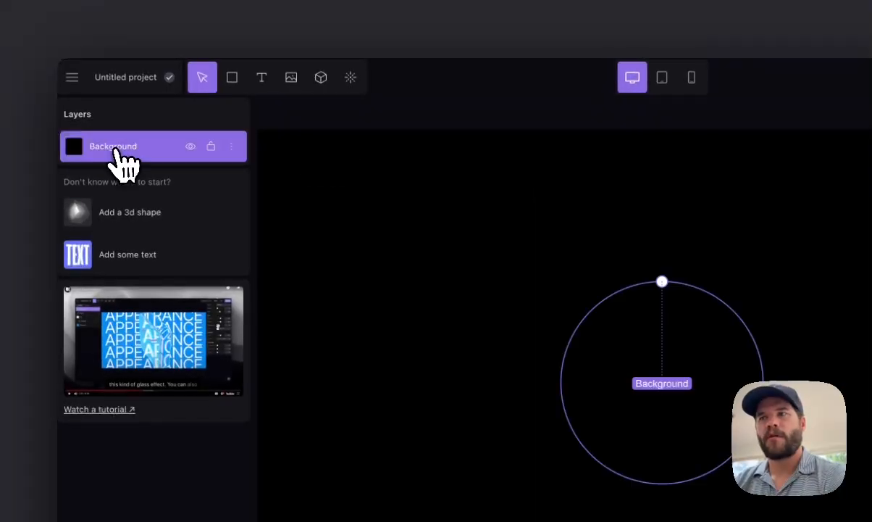
{"action": "left_click", "coordinate": [730, 229]}
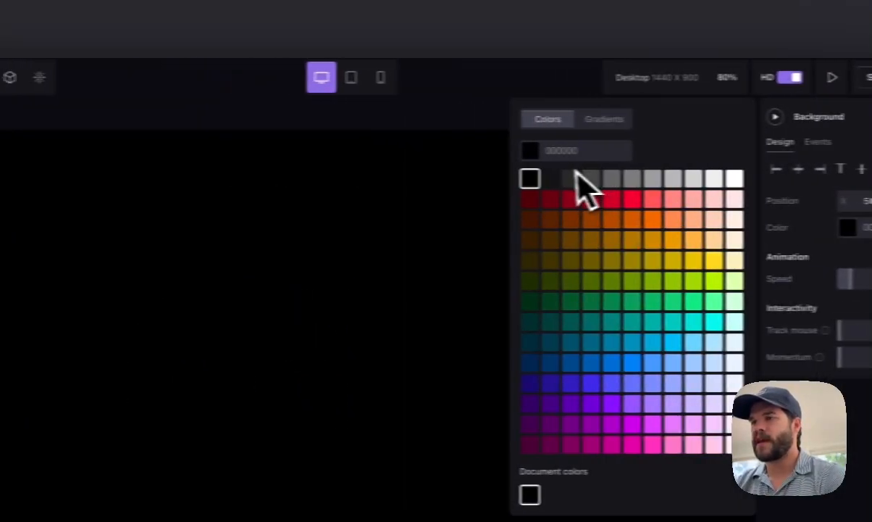
{"action": "left_click", "coordinate": [638, 122]}
{"action": "left_click", "coordinate": [572, 191]}
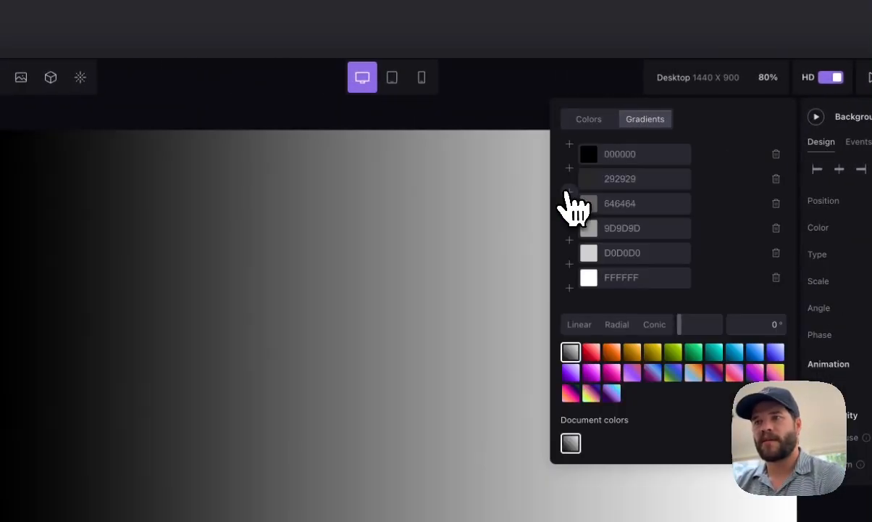
{"action": "left_click", "coordinate": [370, 195]}
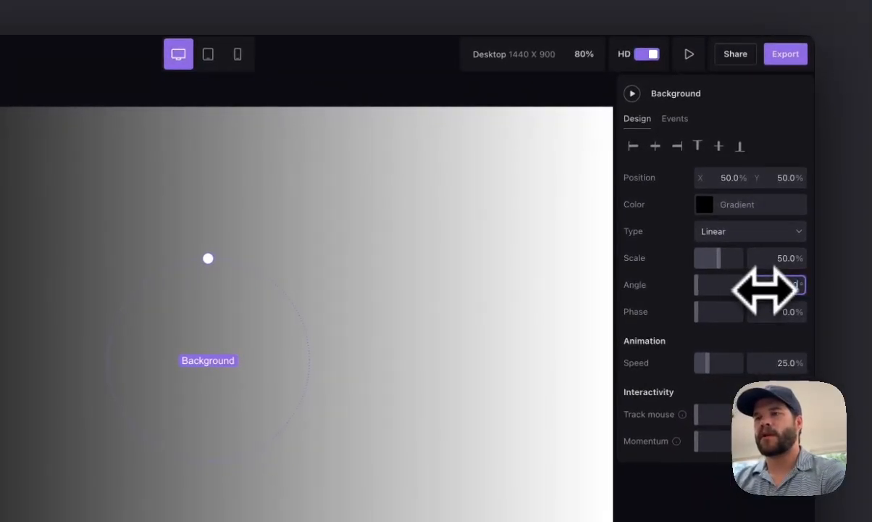
{"action": "left_click_drag", "start_coordinate": [765, 288], "coordinate": [765, 288]}
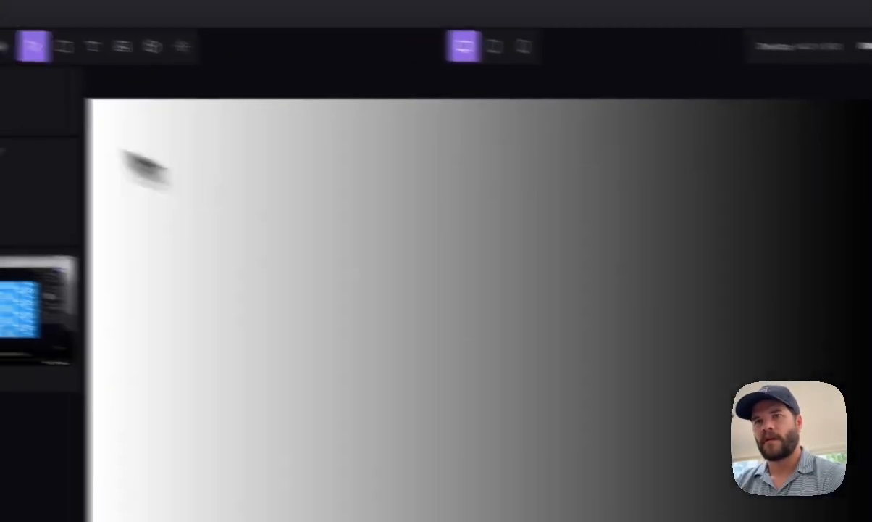
Return the Background layer's fill to solid black.
{"action": "left_click", "coordinate": [107, 145]}
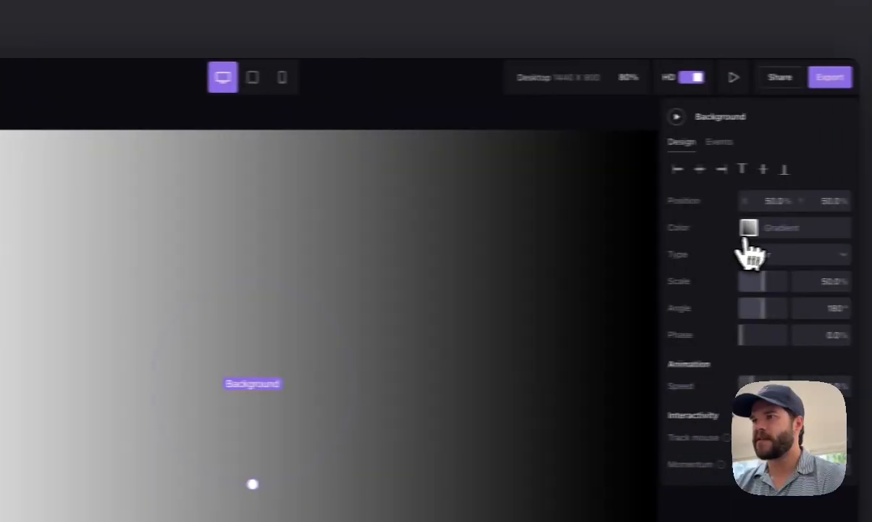
{"action": "left_click", "coordinate": [748, 231]}
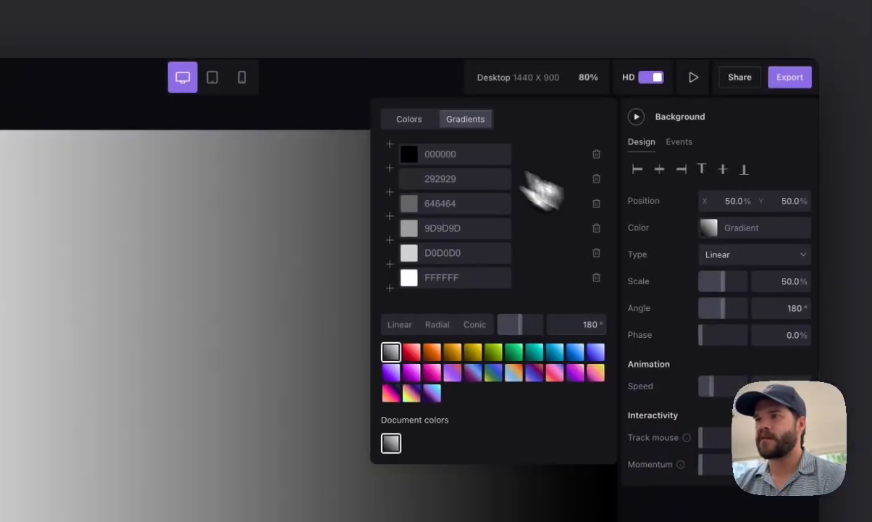
{"action": "left_click", "coordinate": [387, 179]}
Add the Wisps effect above the background and set its angle to 90°, skew to 82% and scale to 100%.
{"action": "left_click", "coordinate": [85, 156]}
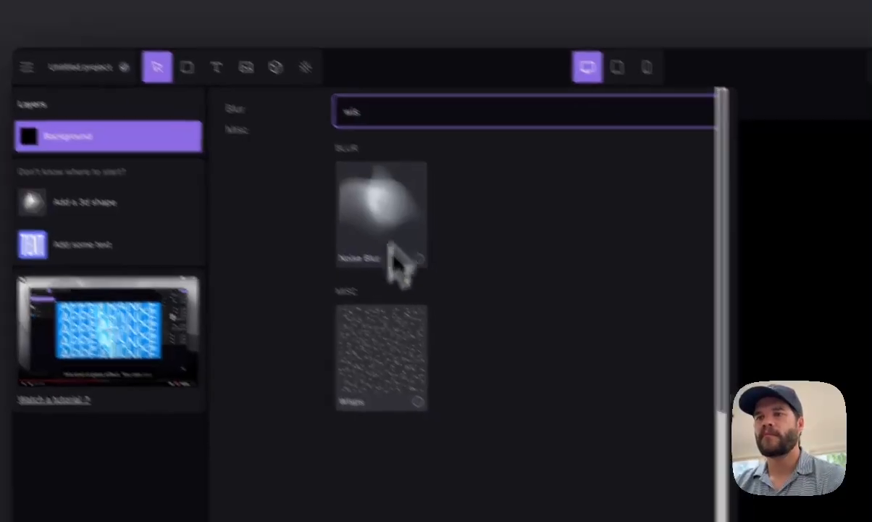
{"action": "left_click", "coordinate": [381, 355]}
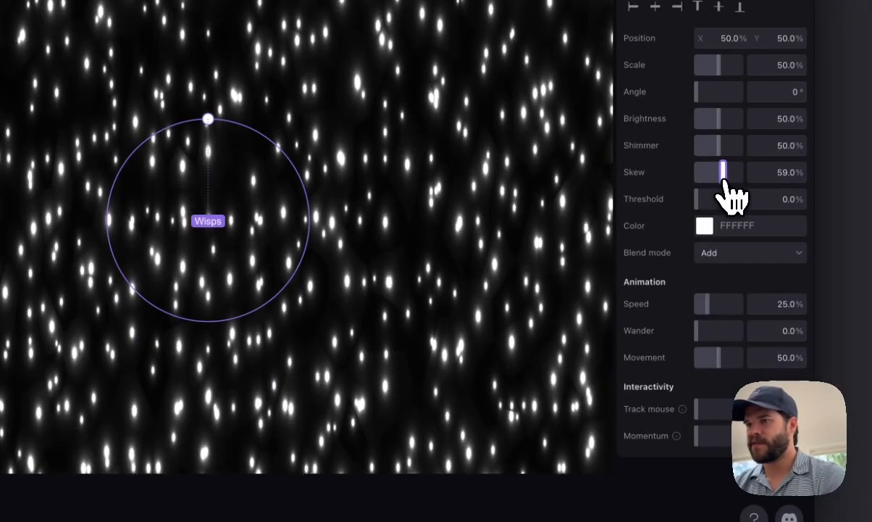
{"action": "left_click_drag", "start_coordinate": [208, 119], "coordinate": [456, 181]}
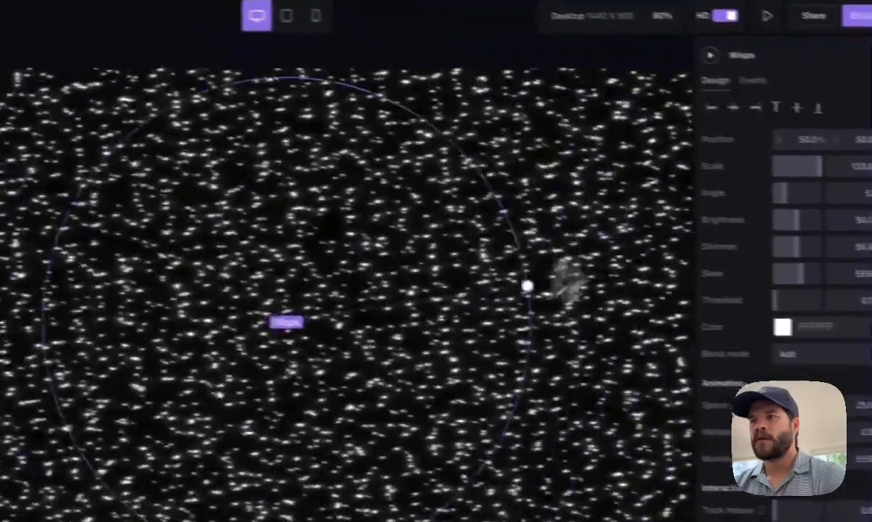
{"action": "left_click_drag", "start_coordinate": [561, 274], "coordinate": [358, 332]}
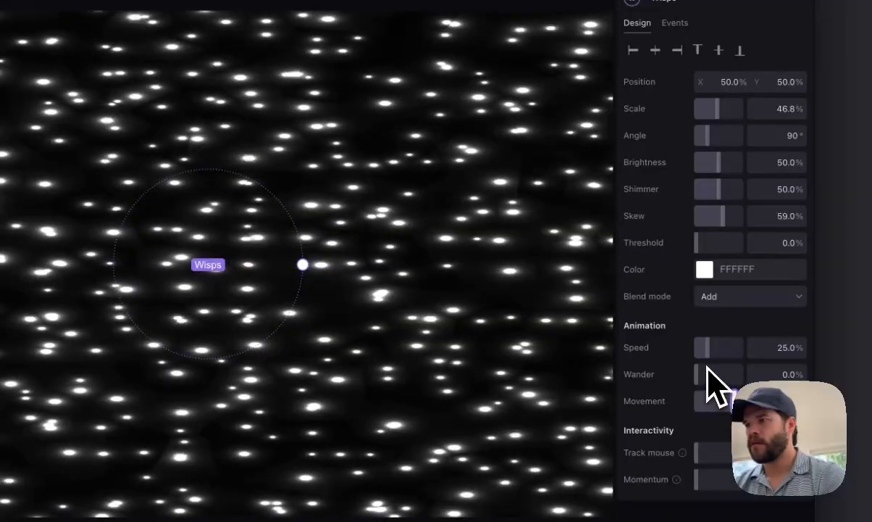
{"action": "left_click_drag", "start_coordinate": [719, 190], "coordinate": [715, 190]}
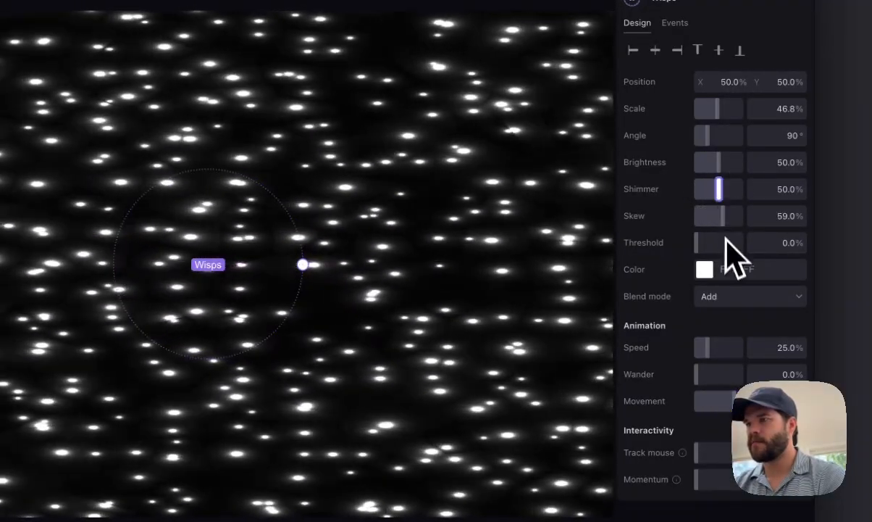
{"action": "left_click_drag", "start_coordinate": [729, 218], "coordinate": [736, 225]}
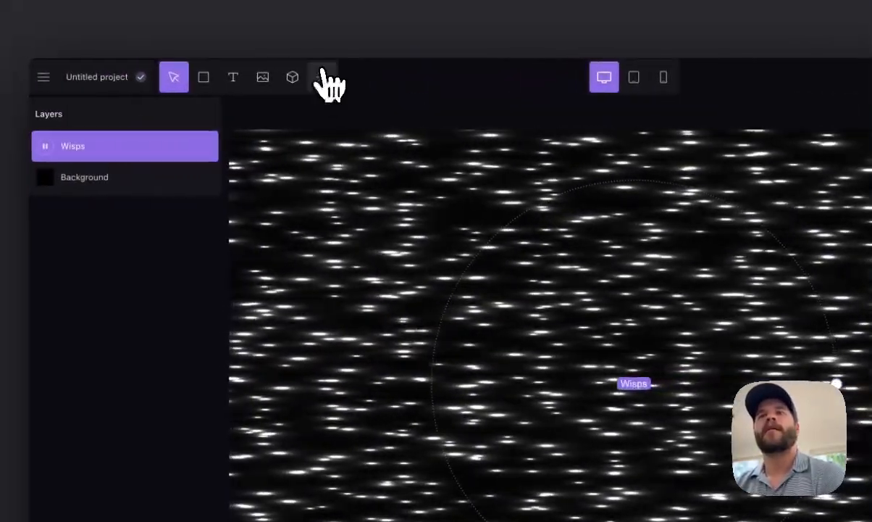
Browse the effects library and add the Polar distortion on top of the wisps.
{"action": "left_click", "coordinate": [333, 77]}
{"action": "scroll", "coordinate": [576, 337], "scroll_direction": "down", "scroll_amount": 10}
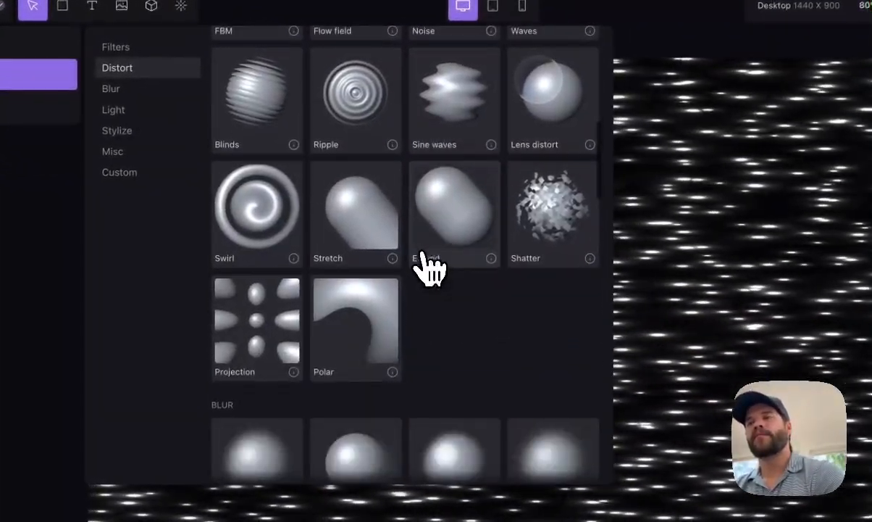
{"action": "scroll", "coordinate": [421, 254], "scroll_direction": "up", "scroll_amount": 8}
{"action": "scroll", "coordinate": [421, 254], "scroll_direction": "down", "scroll_amount": 9}
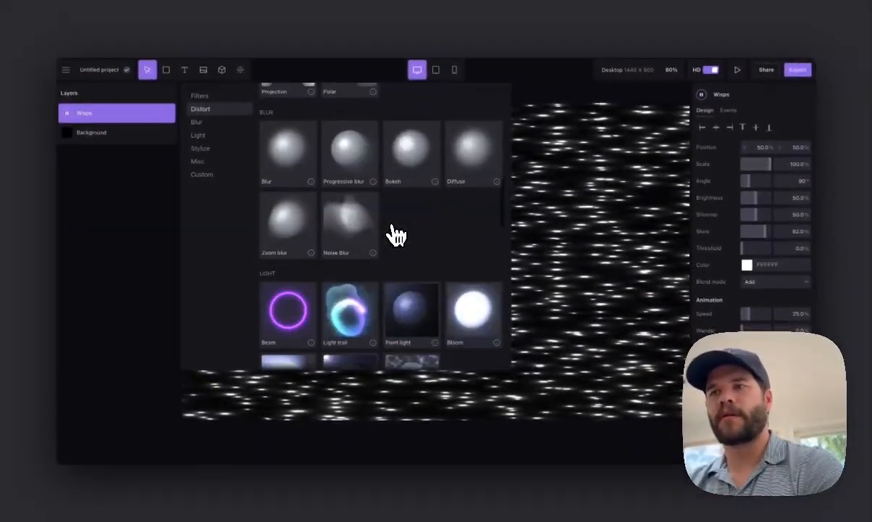
{"action": "scroll", "coordinate": [397, 233], "scroll_direction": "up", "scroll_amount": 10}
{"action": "scroll", "coordinate": [398, 233], "scroll_direction": "down", "scroll_amount": 5}
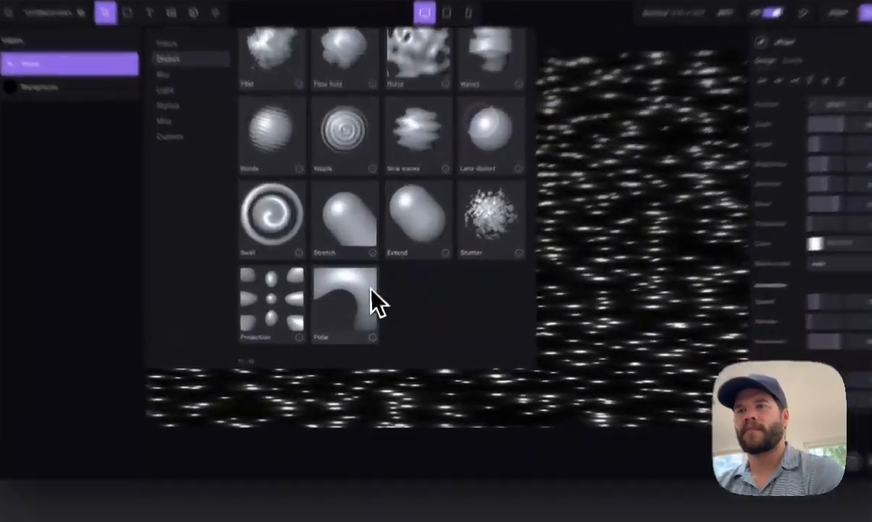
{"action": "left_click", "coordinate": [374, 302]}
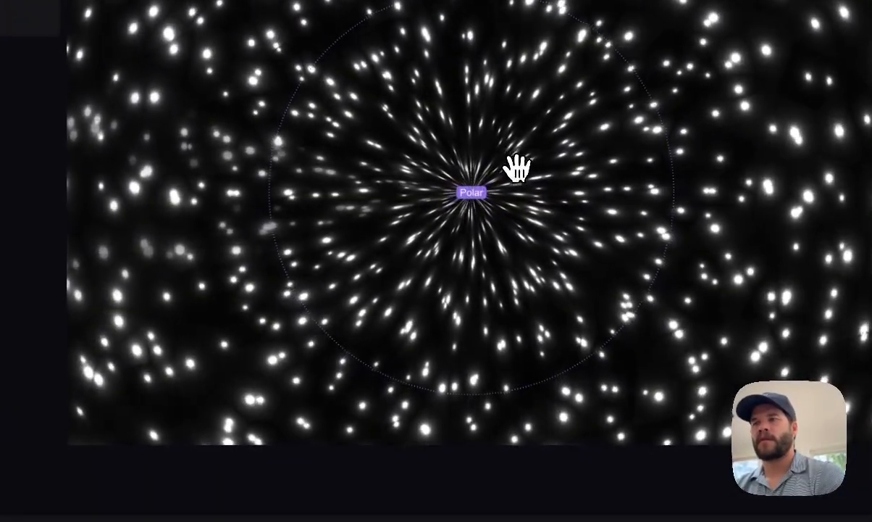
Place the Polar effect at the canvas's bottom centre, about X 50% and Y 100%, with angle 67°, scale about 18% and blend 82%.
{"action": "mouse_move", "coordinate": [516, 167]}
{"action": "left_mouse_down"}
{"action": "mouse_move", "coordinate": [512, 424]}
{"action": "mouse_move", "coordinate": [537, 79]}
{"action": "mouse_move", "coordinate": [510, 169]}
{"action": "left_mouse_up"}
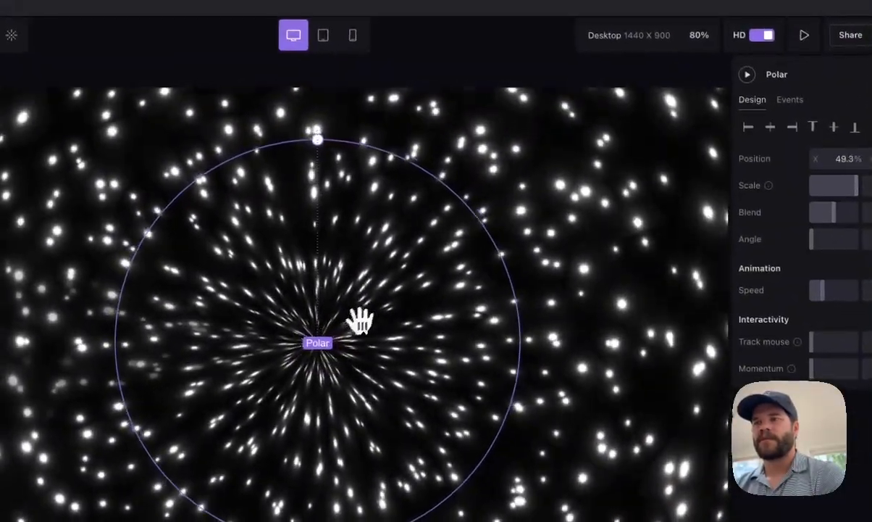
{"action": "left_click_drag", "start_coordinate": [360, 320], "coordinate": [394, 314]}
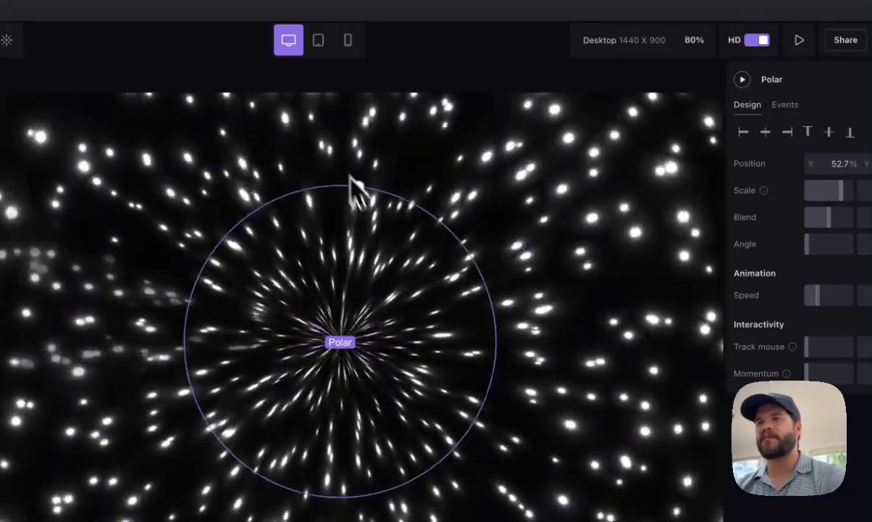
{"action": "left_click_drag", "start_coordinate": [350, 182], "coordinate": [641, 96]}
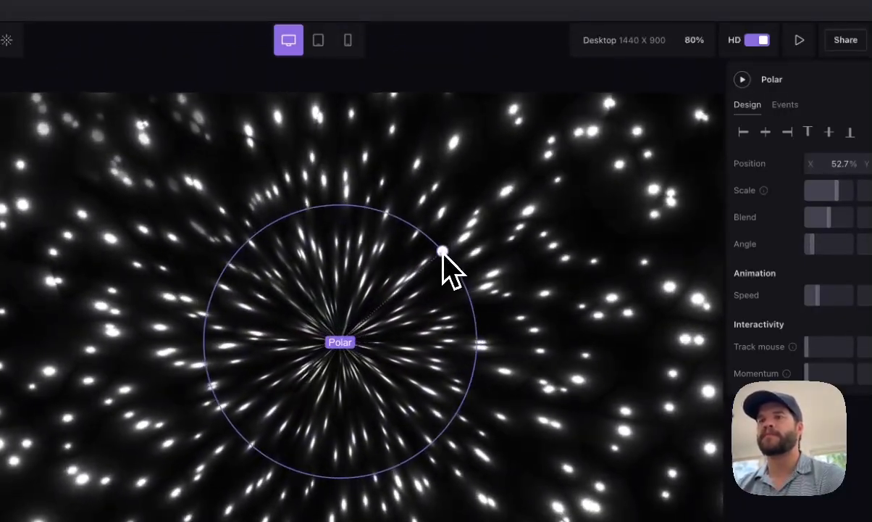
{"action": "left_click_drag", "start_coordinate": [345, 340], "coordinate": [348, 438]}
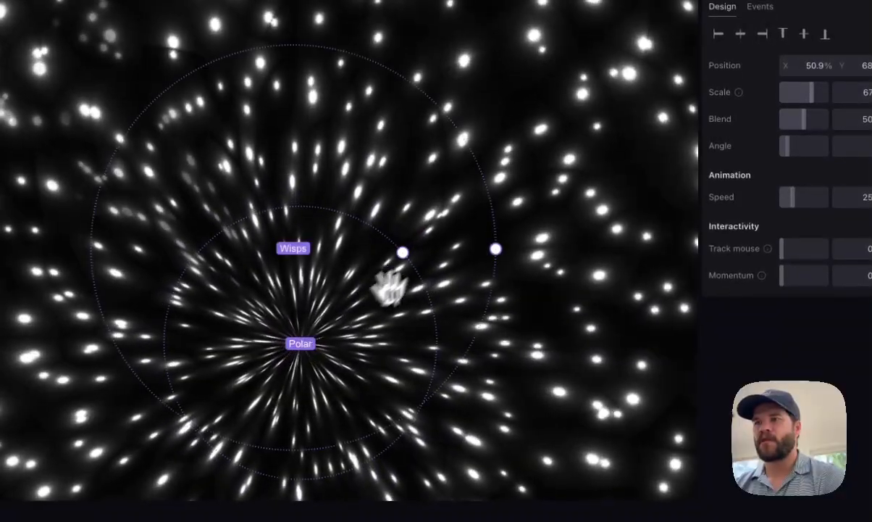
{"action": "left_click_drag", "start_coordinate": [400, 255], "coordinate": [379, 309]}
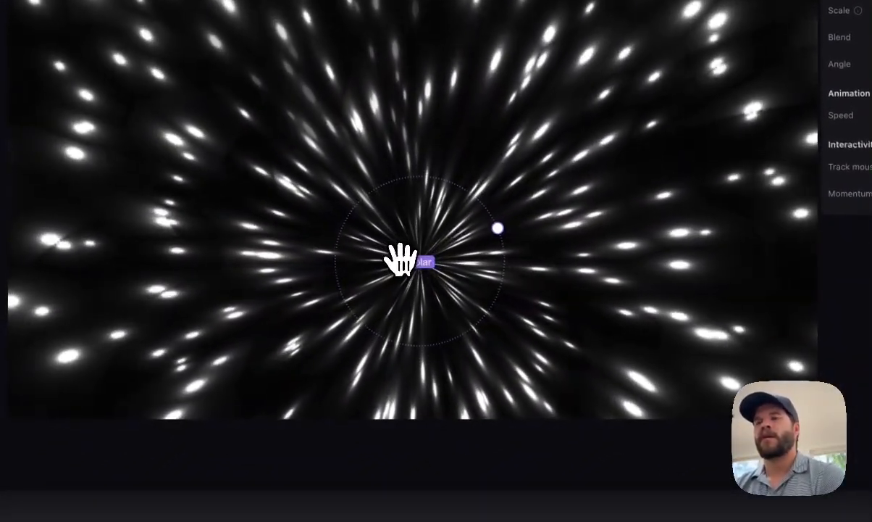
{"action": "left_click_drag", "start_coordinate": [194, 409], "coordinate": [197, 521]}
{"action": "left_click_drag", "start_coordinate": [401, 374], "coordinate": [395, 419]}
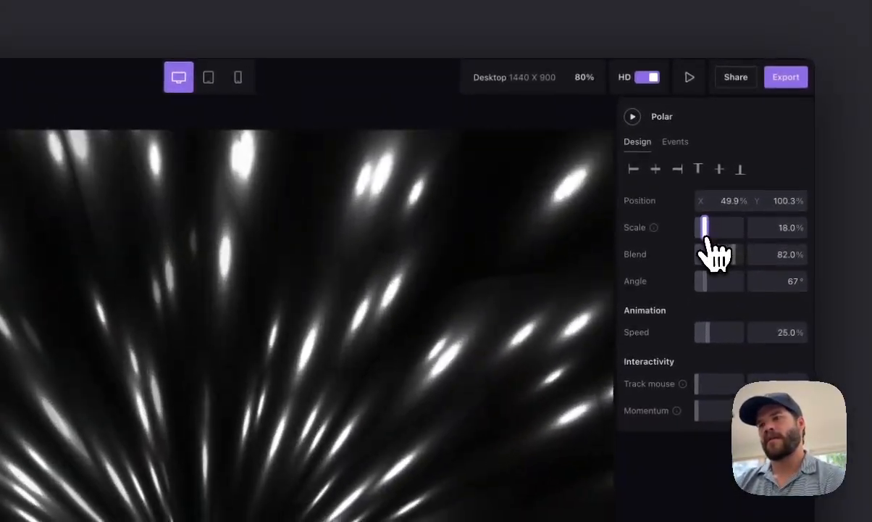
{"action": "mouse_move", "coordinate": [708, 239]}
{"action": "left_mouse_down"}
{"action": "mouse_move", "coordinate": [698, 241]}
{"action": "mouse_move", "coordinate": [715, 252]}
{"action": "left_mouse_up"}
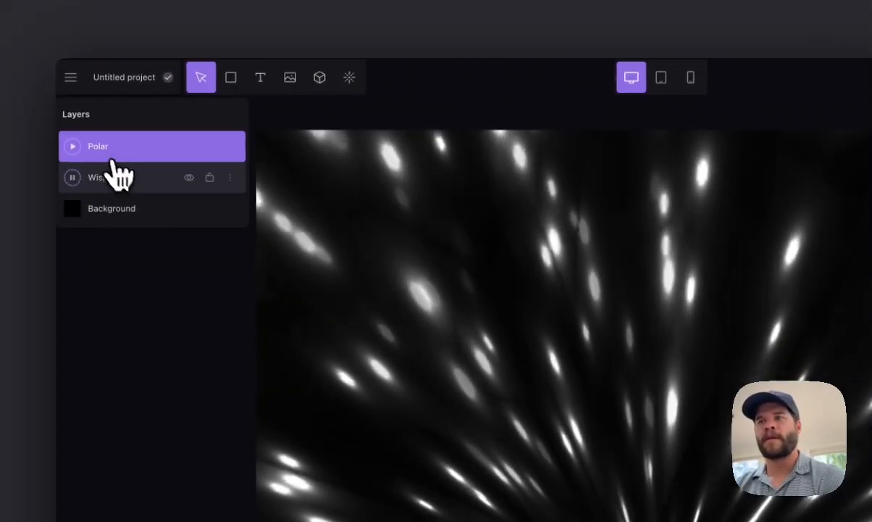
Set the Wisps effect's scale to 175% and its brightness to 82%.
{"action": "left_click", "coordinate": [116, 174]}
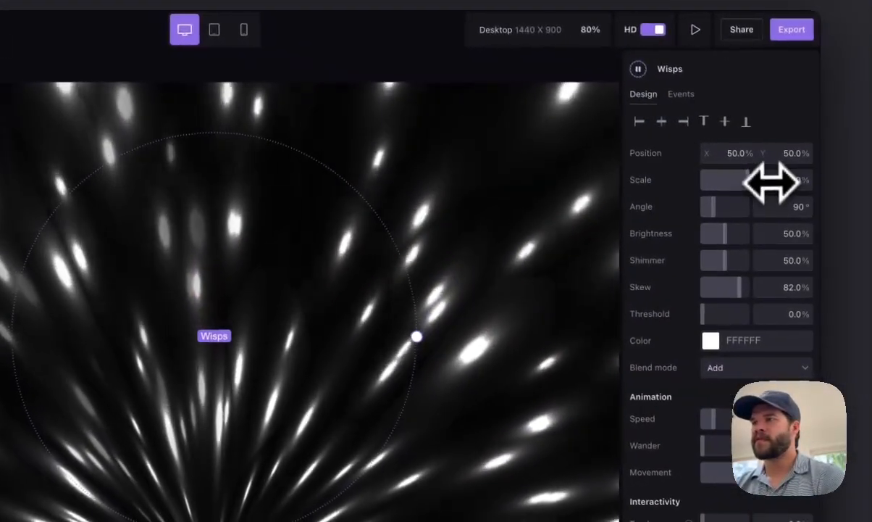
{"action": "left_click", "coordinate": [773, 180]}
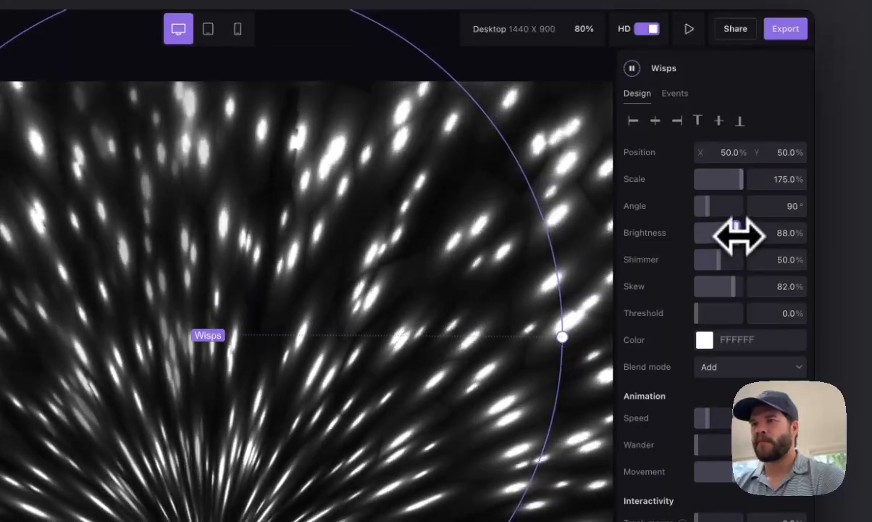
{"action": "left_click_drag", "start_coordinate": [739, 239], "coordinate": [734, 243]}
Recolor the wisps with a light periwinkle blue swatch and deselect the layer.
{"action": "left_click", "coordinate": [705, 340]}
{"action": "left_click", "coordinate": [551, 303]}
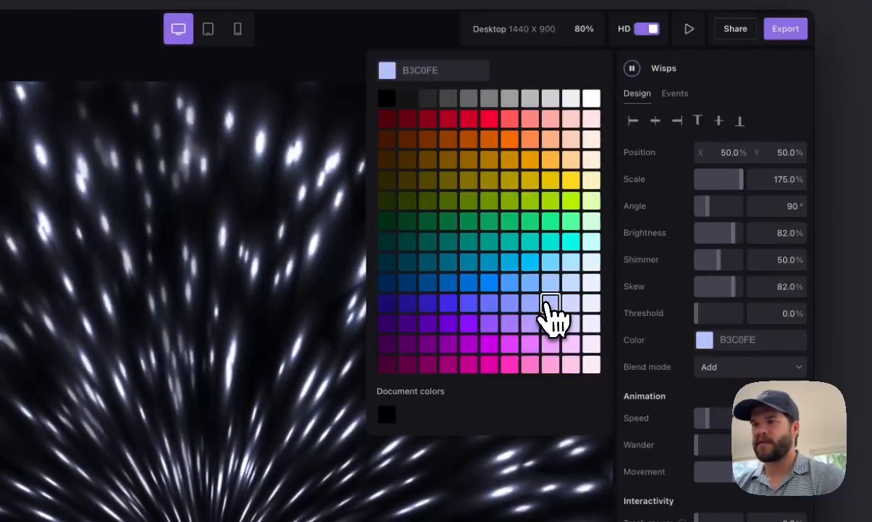
{"action": "left_click", "coordinate": [530, 303]}
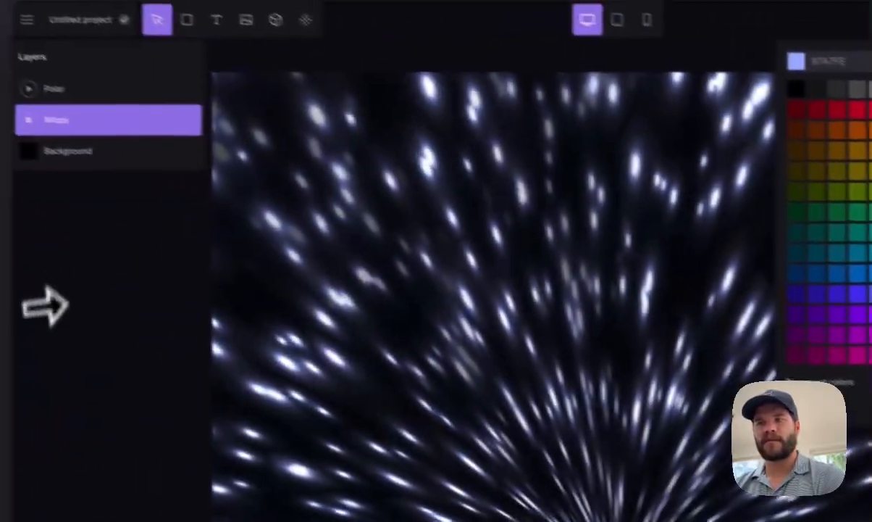
{"action": "left_click", "coordinate": [65, 346]}
{"action": "left_click", "coordinate": [74, 357]}
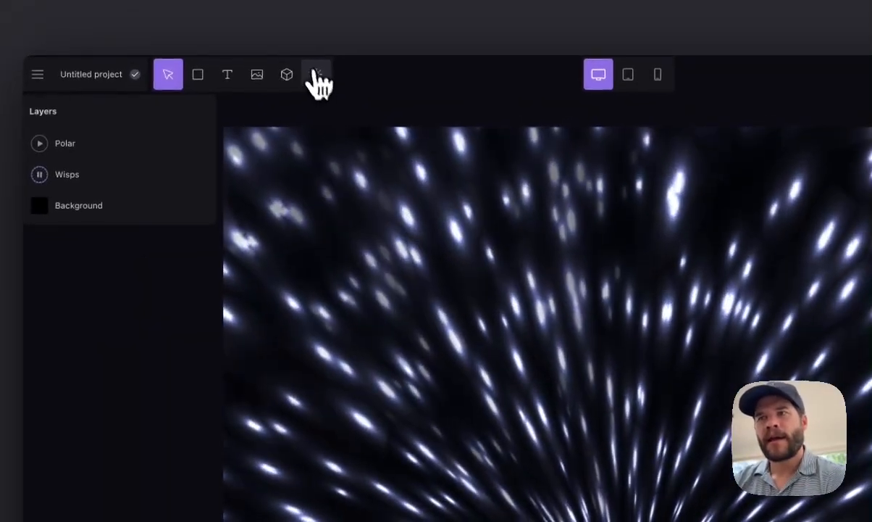
Add the Beam light effect as the topmost layer.
{"action": "left_click", "coordinate": [350, 55]}
{"action": "scroll", "coordinate": [566, 360], "scroll_direction": "down", "scroll_amount": 5}
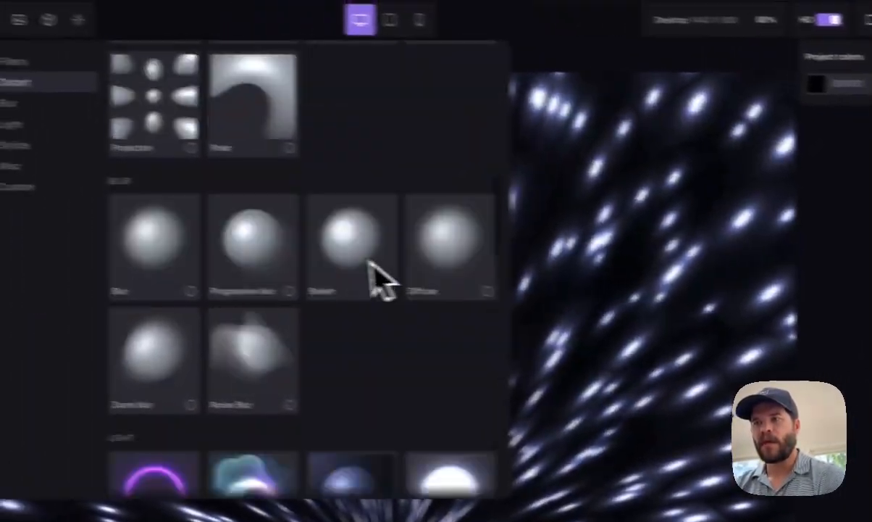
{"action": "scroll", "coordinate": [428, 288], "scroll_direction": "down", "scroll_amount": 5}
{"action": "scroll", "coordinate": [438, 291], "scroll_direction": "up", "scroll_amount": 1}
{"action": "left_click", "coordinate": [242, 142]}
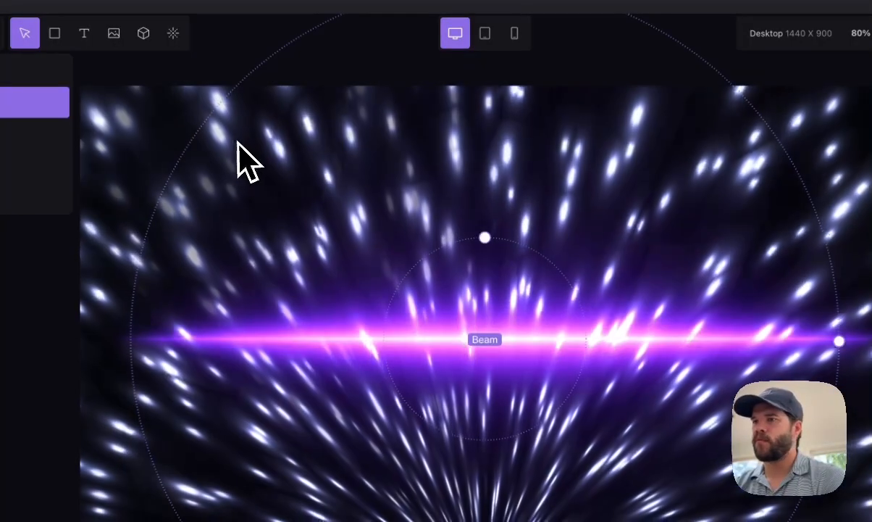
Change the beam's type to Star and its color to B3C0FE.
{"action": "left_click", "coordinate": [719, 178]}
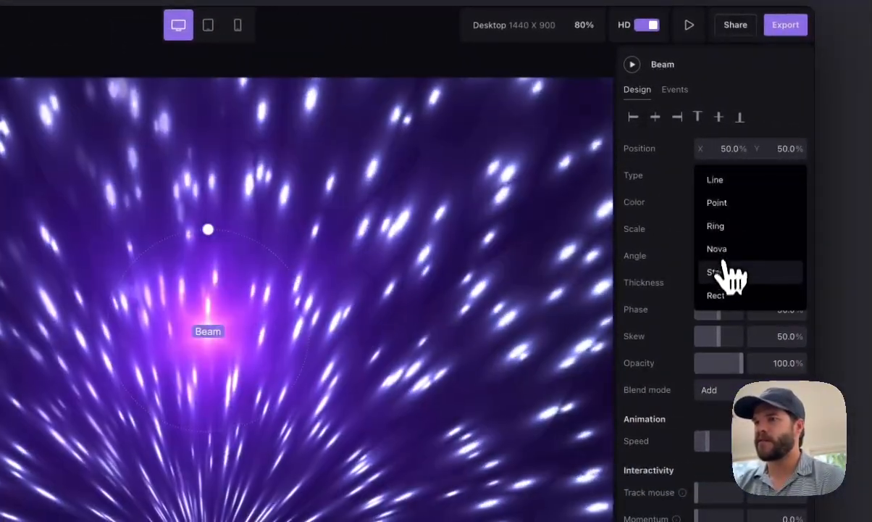
{"action": "left_click", "coordinate": [725, 268]}
{"action": "left_click", "coordinate": [705, 202]}
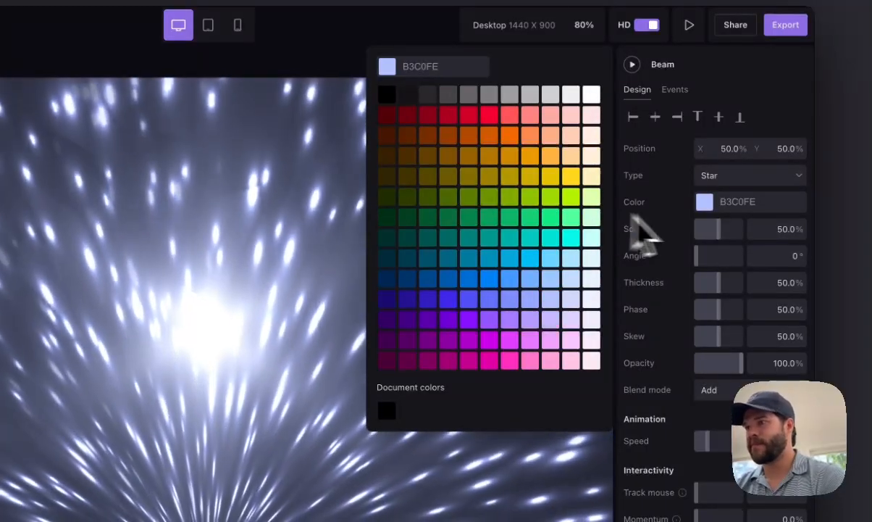
Increase the star beam's thickness and move it down towards the point where the wisps converge.
{"action": "left_click", "coordinate": [725, 286]}
{"action": "left_click_drag", "start_coordinate": [723, 288], "coordinate": [731, 290]}
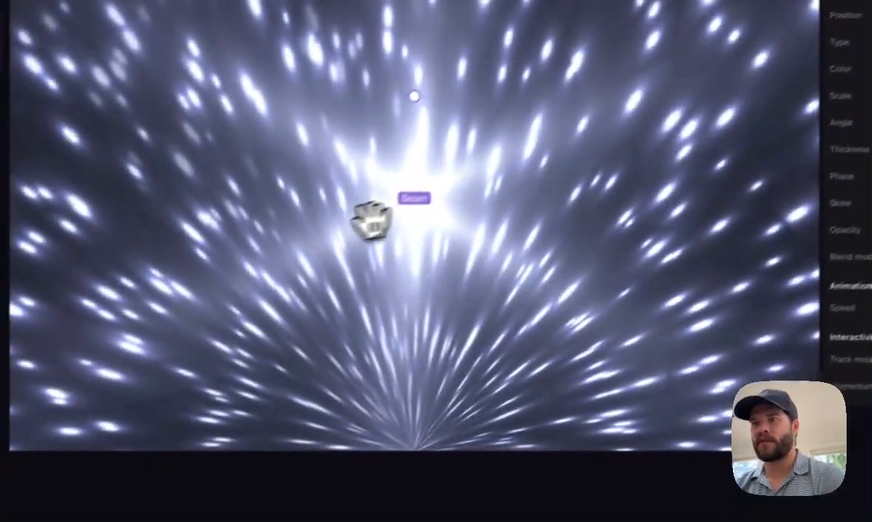
{"action": "left_click_drag", "start_coordinate": [372, 220], "coordinate": [362, 391]}
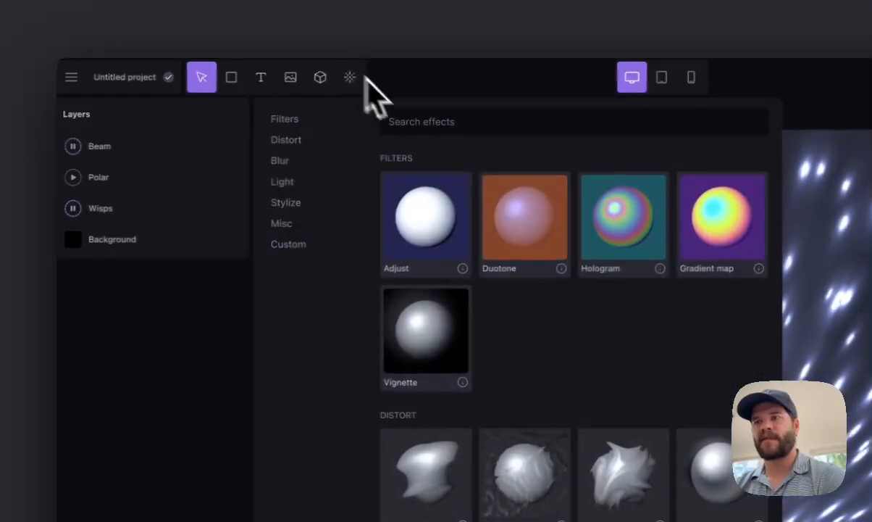
Add the Vignette effect as the topmost layer and align it to the bottom edge of the canvas.
{"action": "left_click", "coordinate": [457, 334]}
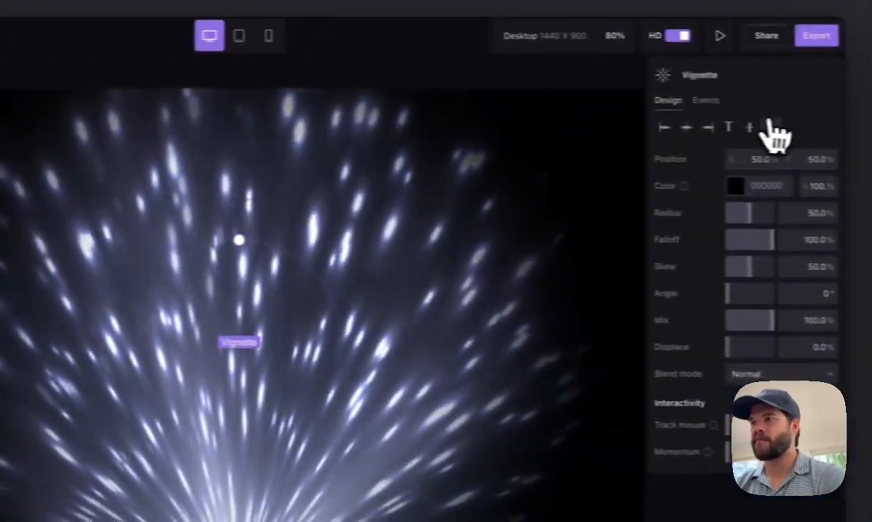
{"action": "left_click", "coordinate": [771, 127]}
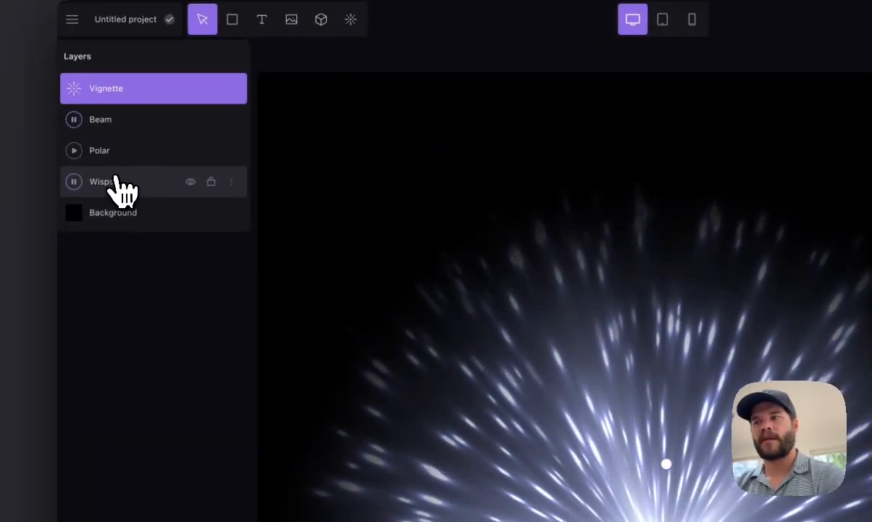
{"action": "left_click", "coordinate": [122, 185]}
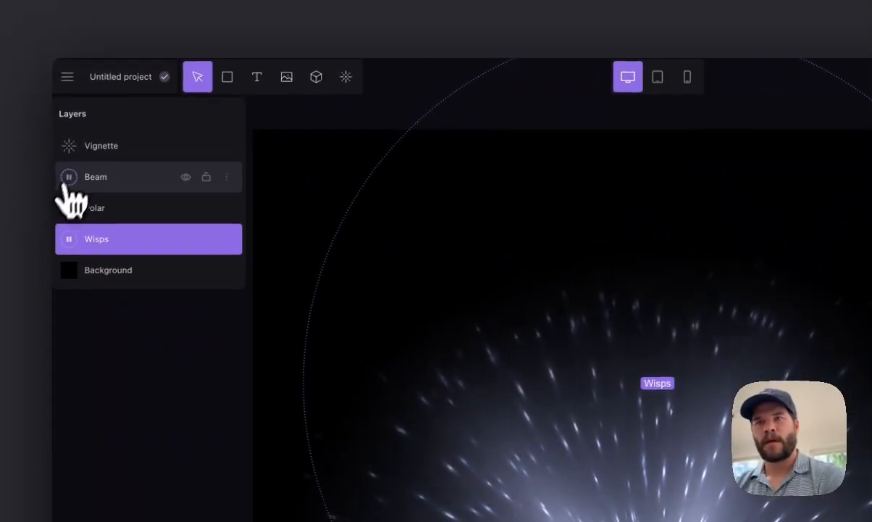
{"action": "left_click", "coordinate": [95, 154]}
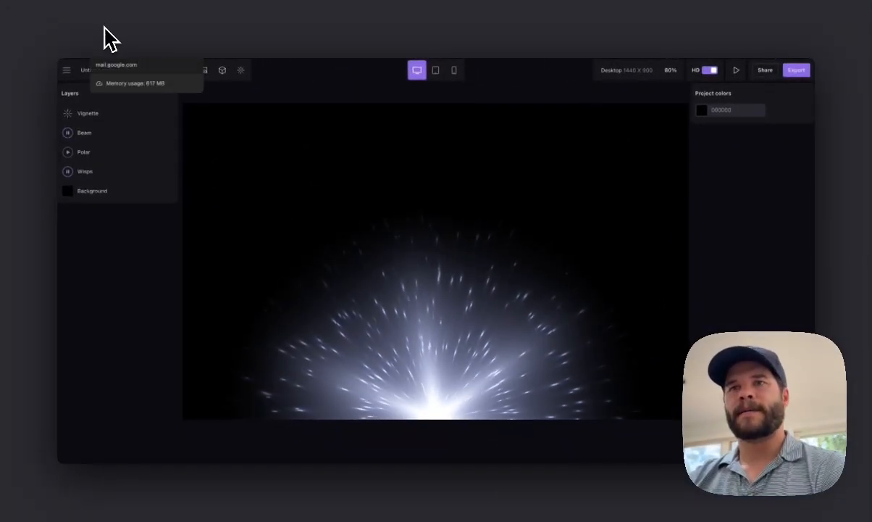
Leave the starburst project and go back to the dashboard.
{"action": "left_click", "coordinate": [71, 69]}
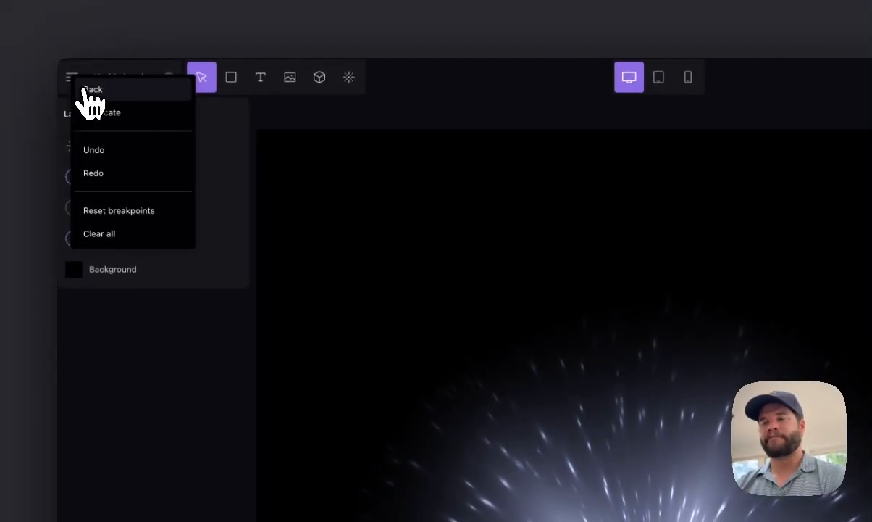
{"action": "left_click", "coordinate": [78, 85]}
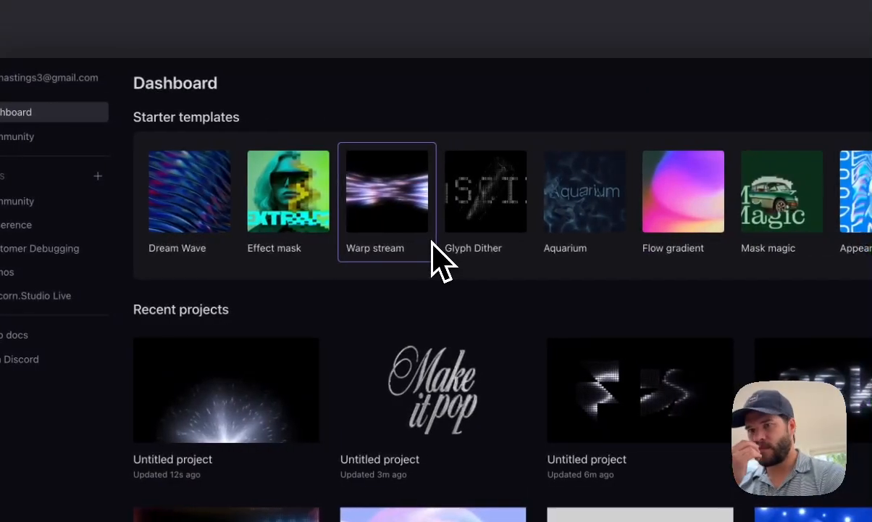